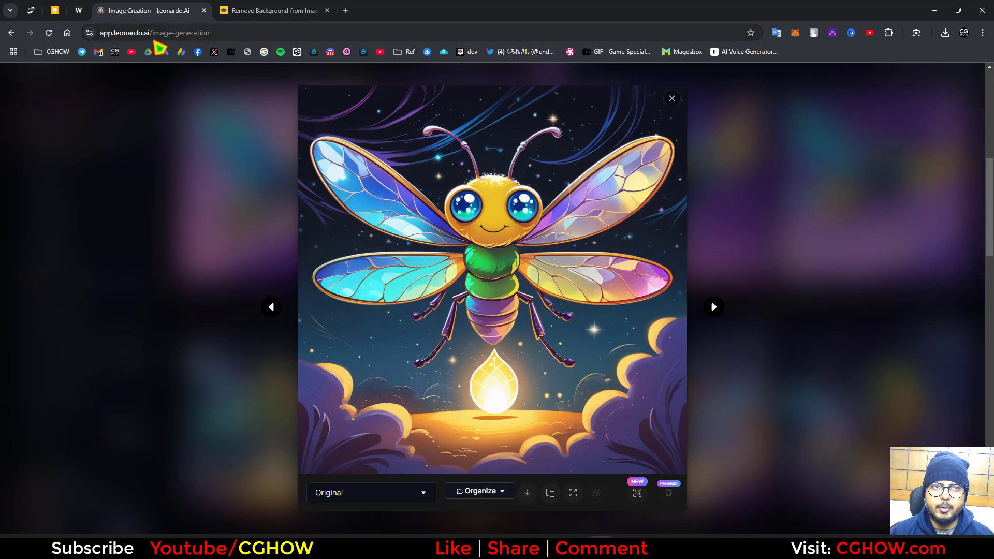
# Step: Show the No Background version of the firefly image, and switch to the Remove Background page
pyautogui.click(367, 491)
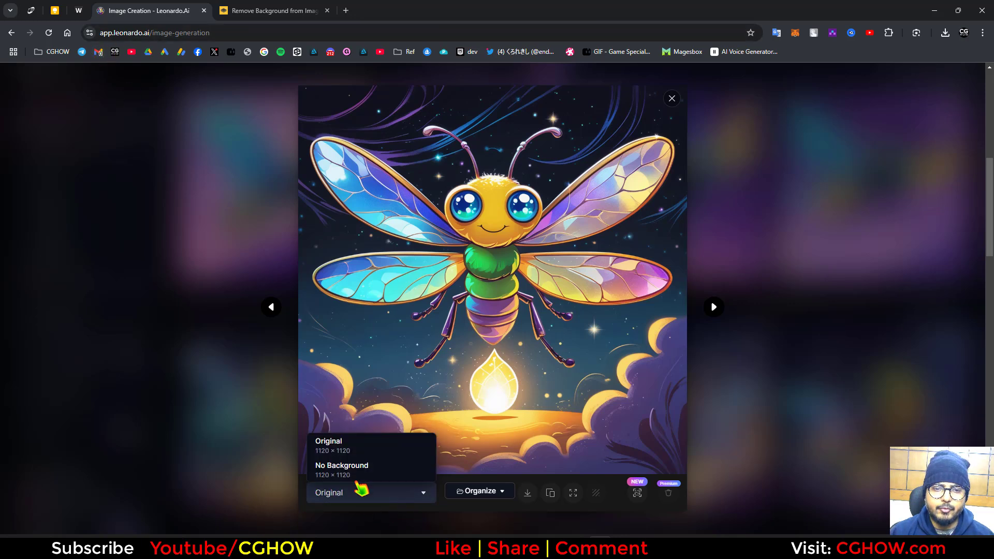
pyautogui.click(365, 465)
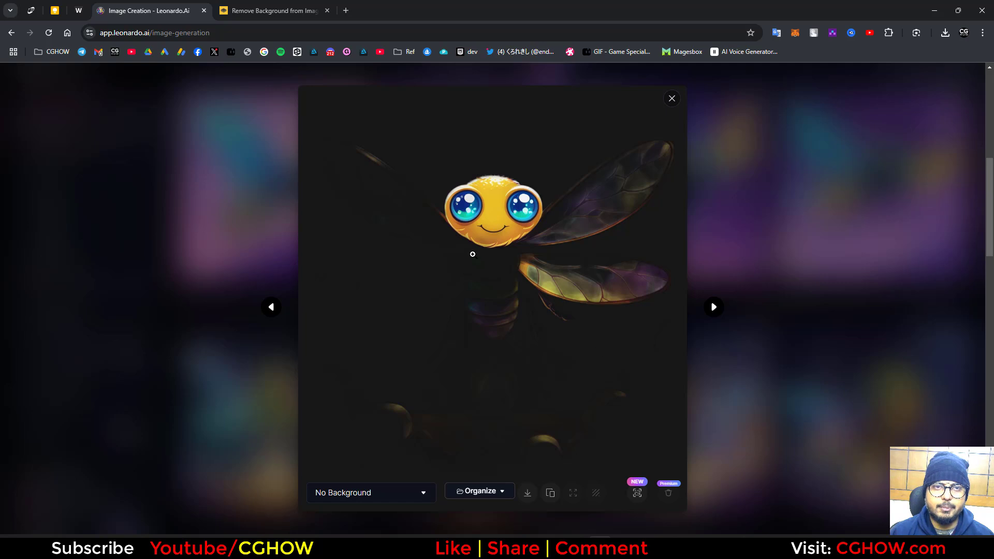
pyautogui.click(281, 9)
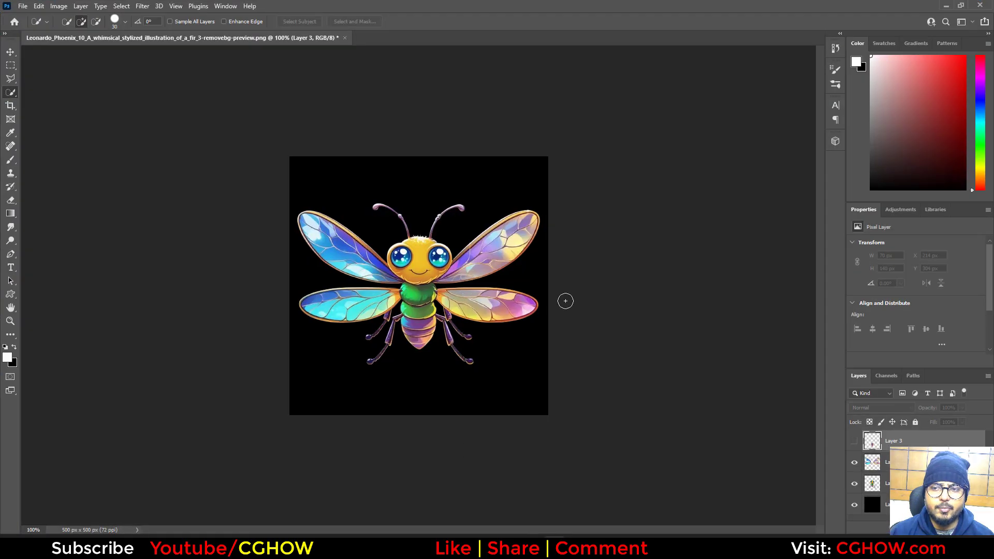
# Step: Toggle the visibility of the wings layer and Layer 3 in Photoshop to inspect the separated firefly parts
pyautogui.click(853, 463)
pyautogui.click(854, 463)
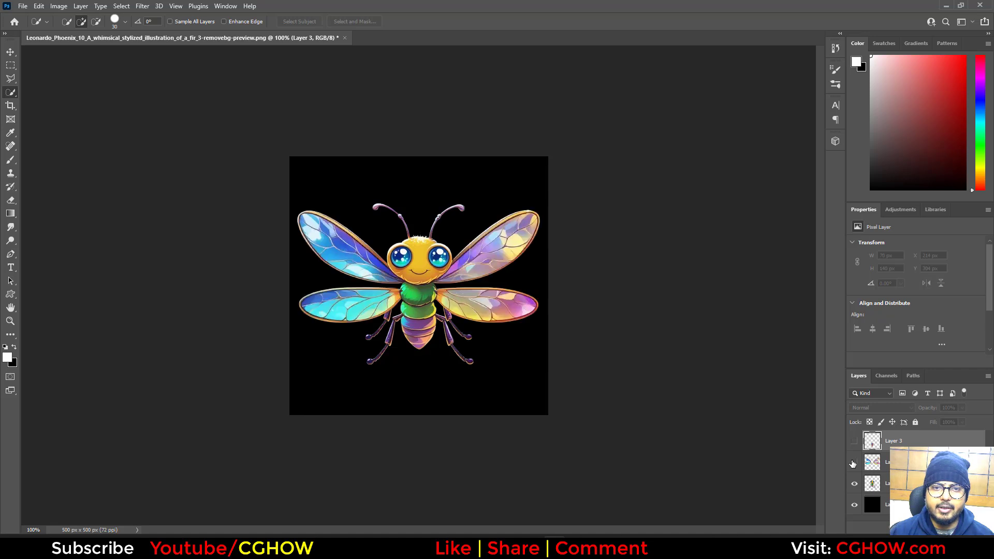
pyautogui.click(854, 463)
pyautogui.click(854, 463)
pyautogui.click(854, 441)
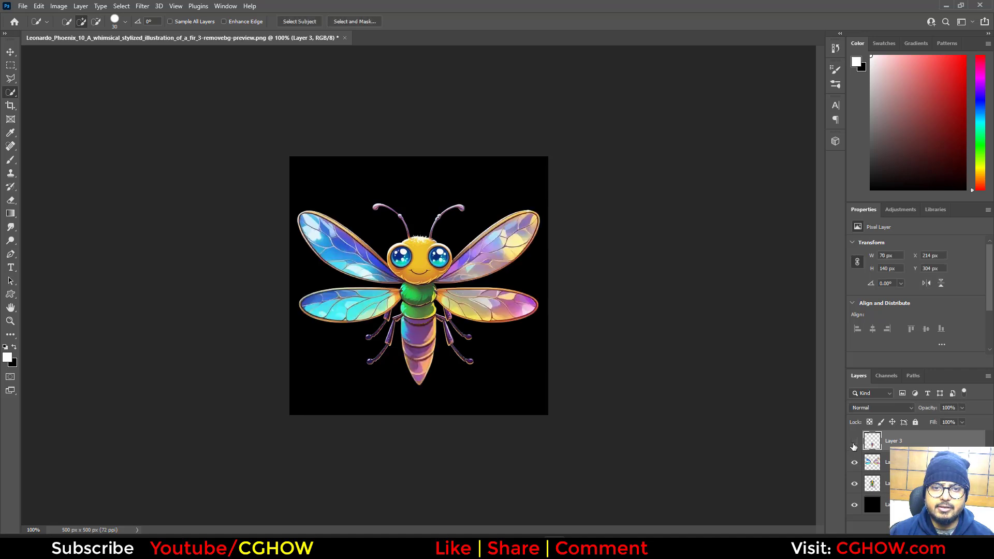
pyautogui.click(853, 441)
pyautogui.click(854, 442)
pyautogui.click(854, 442)
pyautogui.click(854, 441)
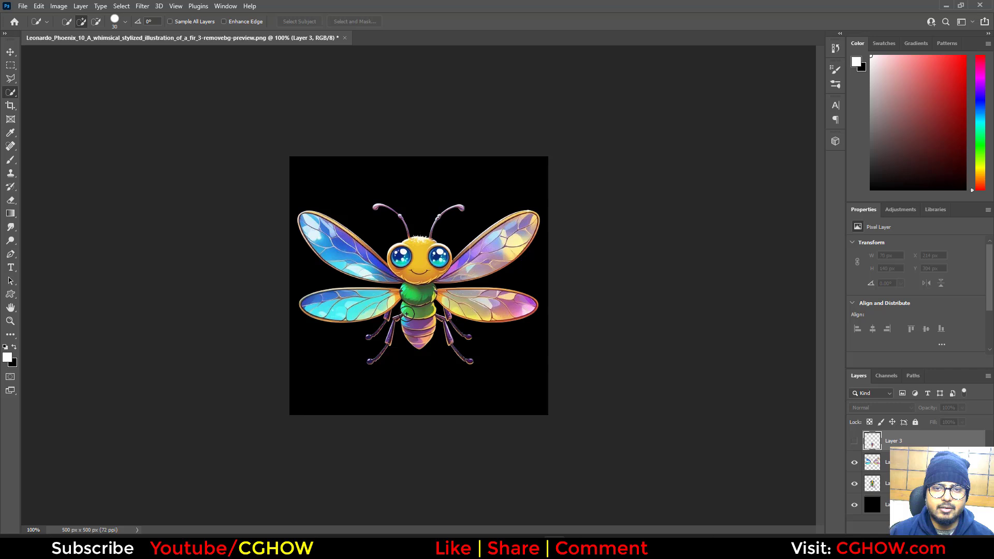
pyautogui.click(853, 442)
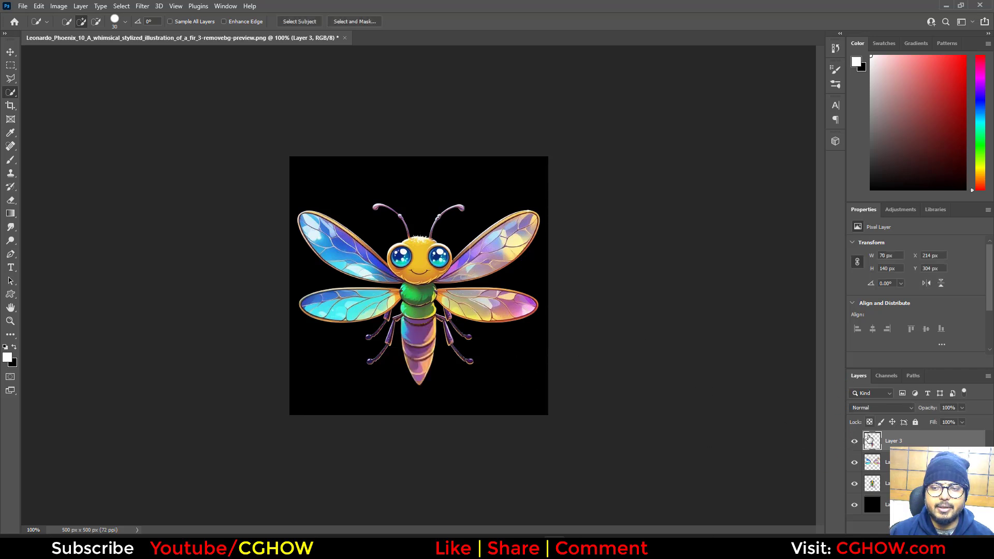
# Step: Hide the wings and body layers to view the firefly's tail on Layer 3 by itself
pyautogui.click(854, 464)
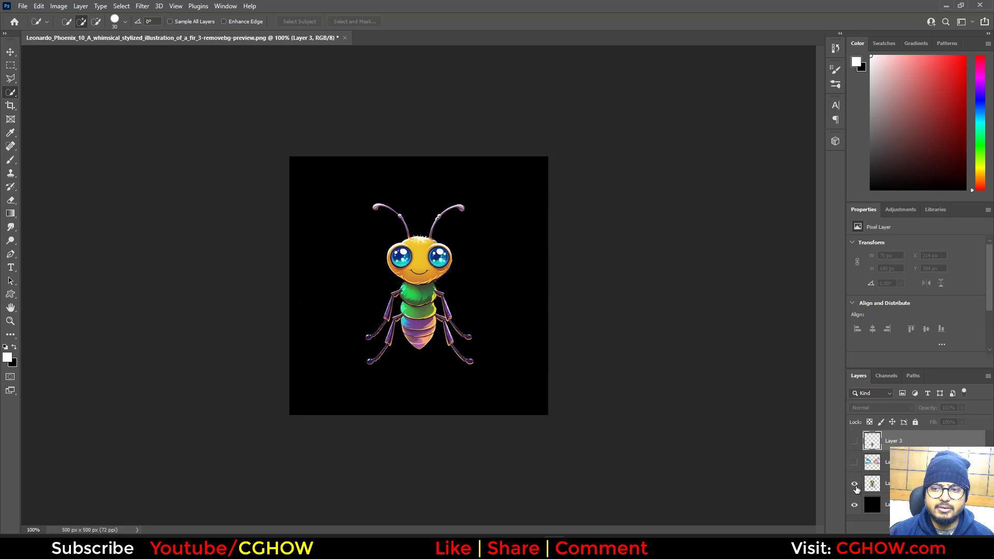
pyautogui.click(854, 483)
pyautogui.click(854, 462)
pyautogui.click(854, 462)
pyautogui.click(854, 442)
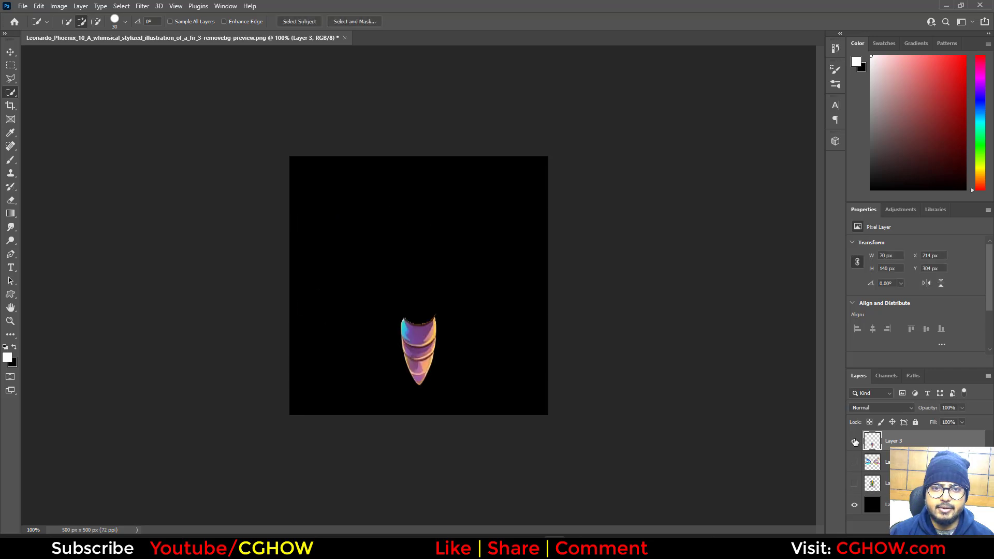
# Step: Switch to Unreal Editor and import firefly_back.png, firefly_wings.png and firefly_body.png from the Desktop into the Firefly folder
pyautogui.click(946, 5)
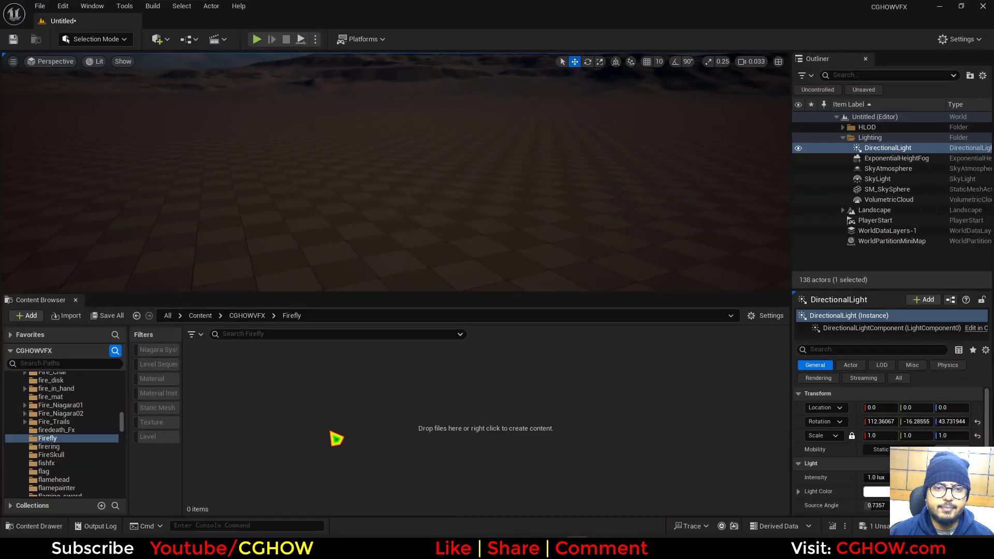
pyautogui.rightClick(333, 437)
pyautogui.click(383, 144)
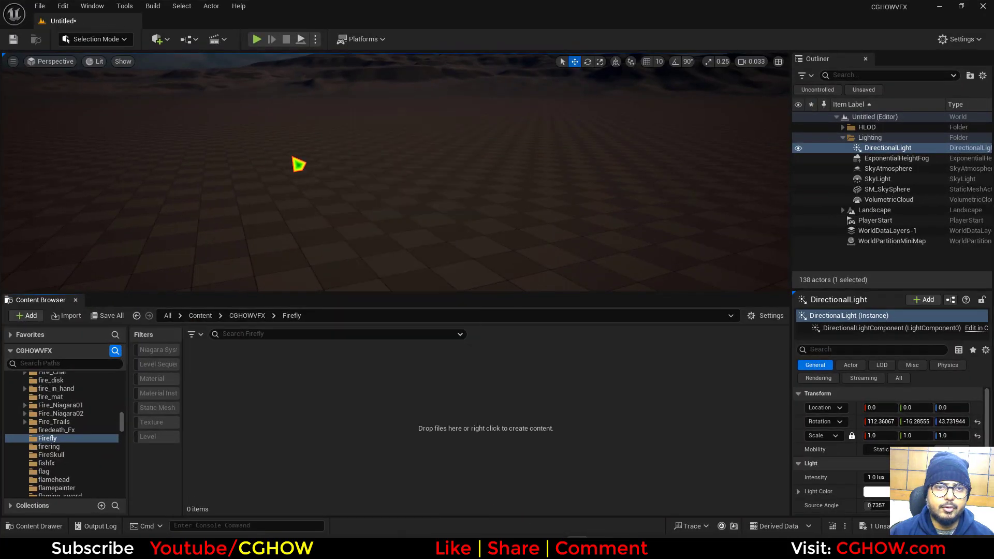
pyautogui.click(59, 413)
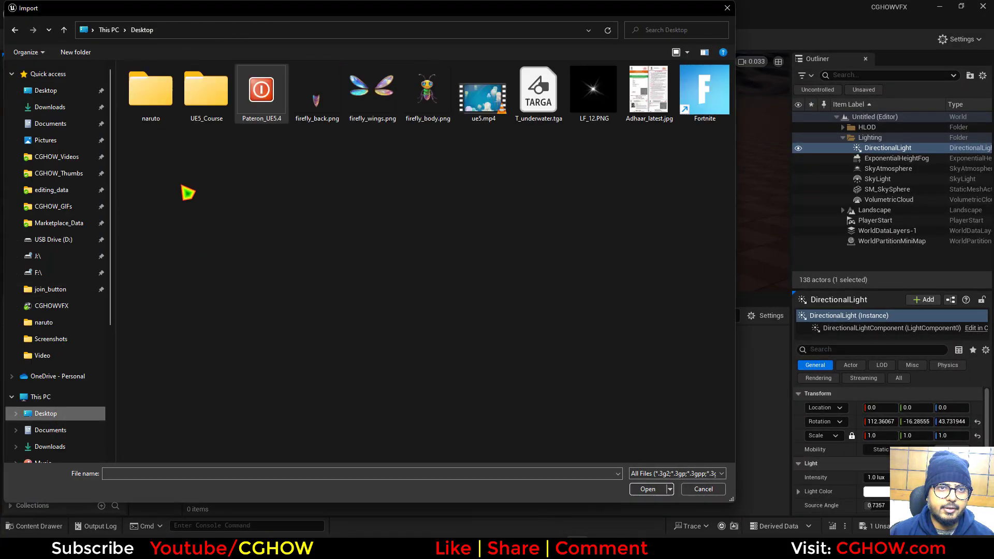
pyautogui.click(316, 95)
pyautogui.keyDown('shift'); pyautogui.click(427, 96); pyautogui.keyUp('shift')
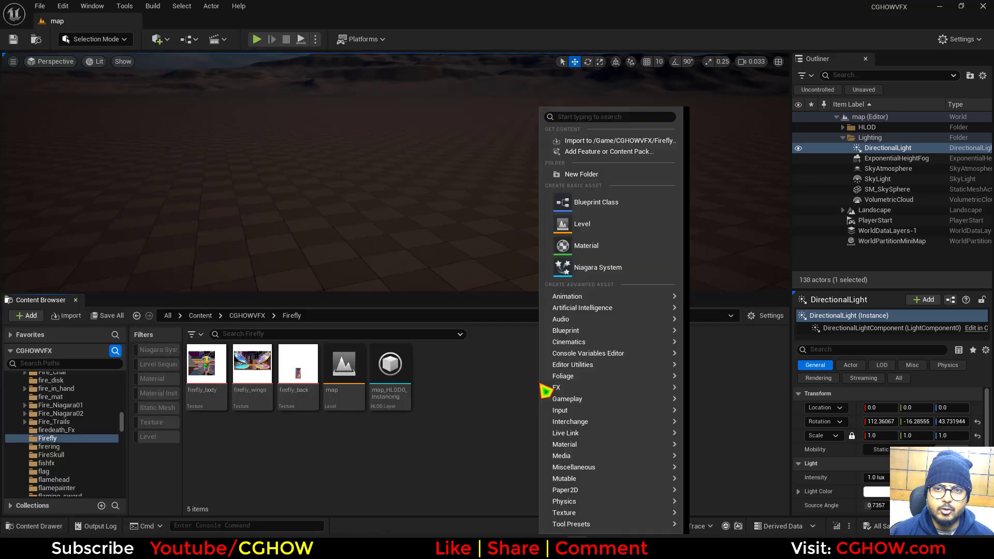
# Step: Create a material named M_firefly and add the firefly_back, firefly_body and firefly_wings textures to its graph
pyautogui.click(586, 246)
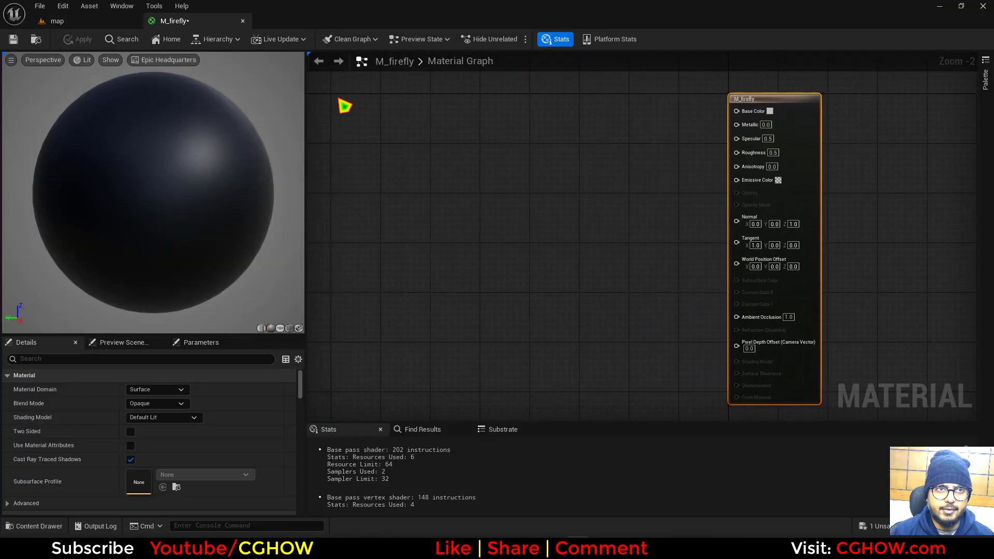
pyautogui.click(115, 23)
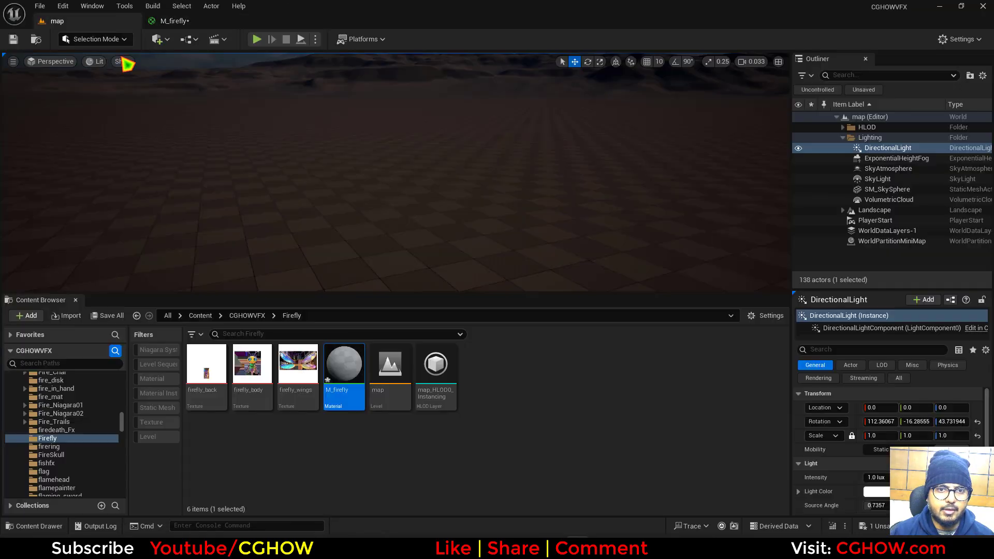
pyautogui.click(204, 398)
pyautogui.keyDown('shift'); pyautogui.click(290, 381); pyautogui.keyUp('shift')
pyautogui.moveTo(289, 381); pyautogui.dragTo(438, 305)
pyautogui.click(810, 158)
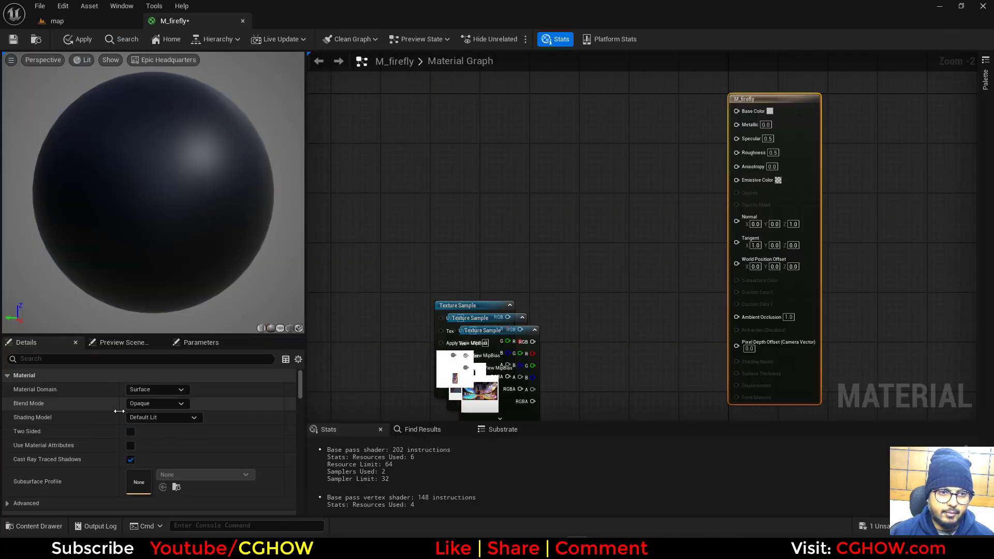
# Step: Set the material's blend mode to Translucent and shading model to Unlit, and make it two-sided
pyautogui.click(163, 404)
pyautogui.click(167, 437)
pyautogui.click(163, 417)
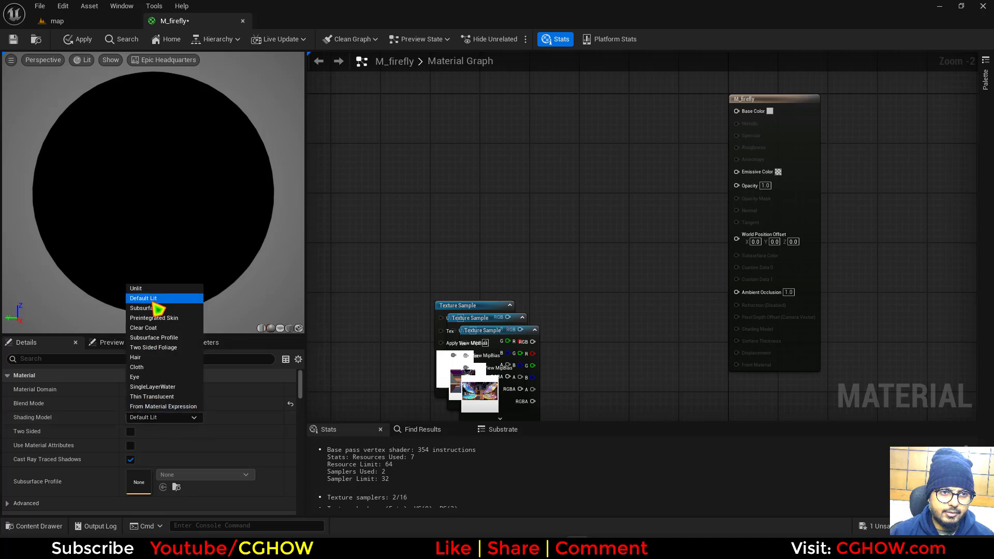
pyautogui.click(147, 288)
pyautogui.click(132, 432)
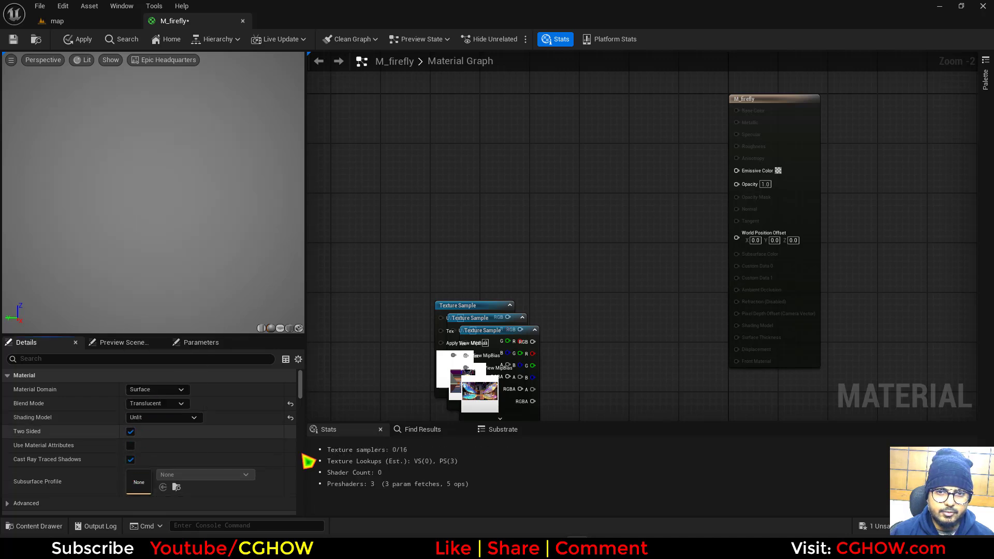
# Step: Spread the three overlapping texture samples apart, with firefly_body above firefly_back and firefly_wings beside them
pyautogui.moveTo(492, 313); pyautogui.dragTo(420, 255)
pyautogui.moveTo(486, 320); pyautogui.dragTo(403, 120)
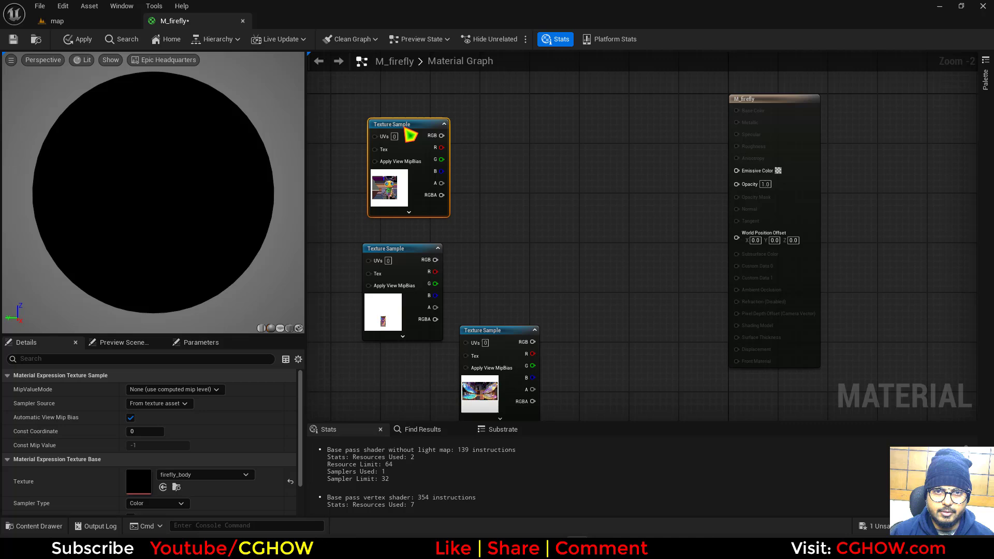
pyautogui.moveTo(487, 402)
pyautogui.mouseDown()
pyautogui.moveTo(498, 304)
pyautogui.moveTo(495, 399)
pyautogui.mouseUp()
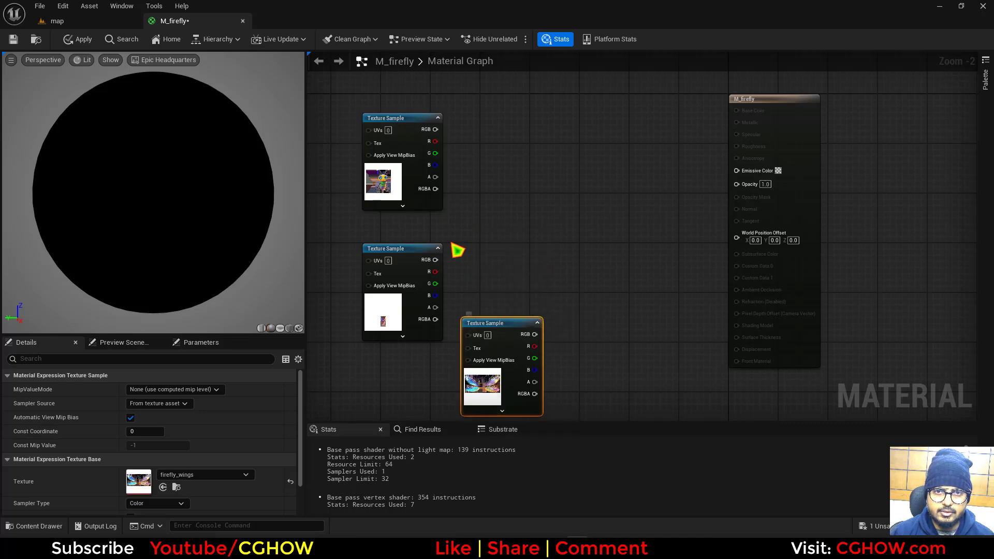
pyautogui.moveTo(466, 217); pyautogui.dragTo(468, 218)
pyautogui.click(473, 142)
# Step: Connect the firefly_body texture's RGB to Emissive Color and its alpha to Opacity
pyautogui.moveTo(473, 142); pyautogui.dragTo(384, 185, button='right')
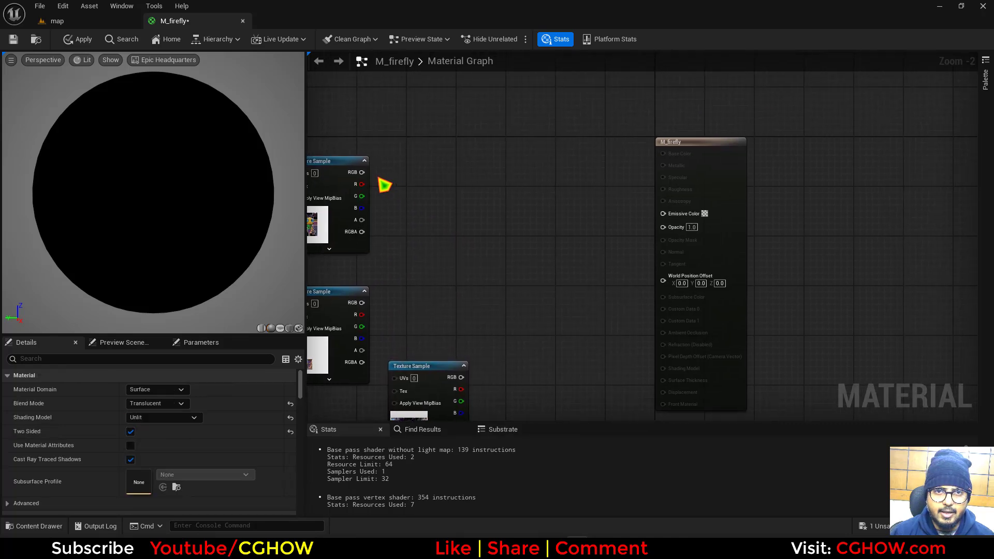
pyautogui.moveTo(625, 233); pyautogui.dragTo(673, 214)
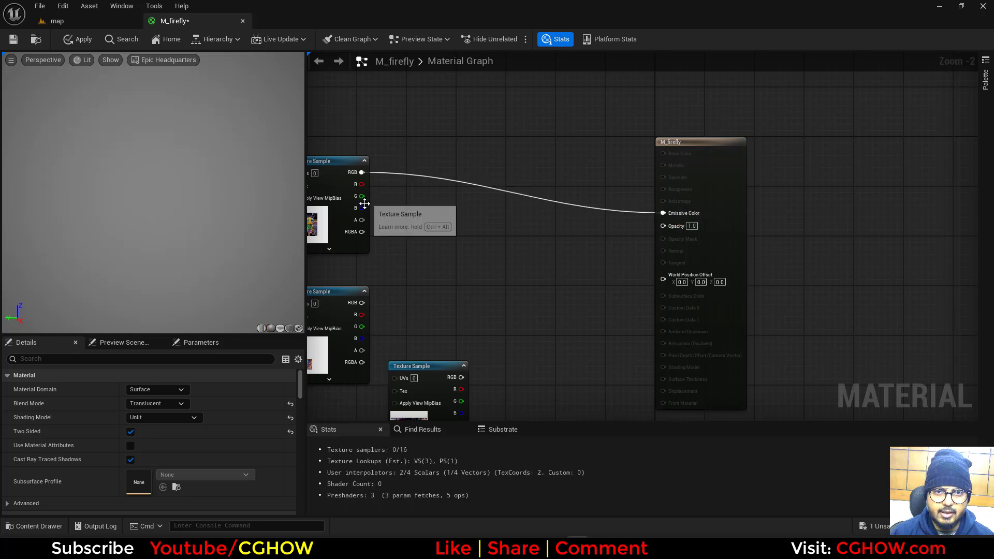
pyautogui.moveTo(361, 220); pyautogui.dragTo(664, 226)
# Step: Move the firefly_wings texture sample above the firefly_body texture sample in the graph
pyautogui.moveTo(390, 282); pyautogui.dragTo(318, 334, button='right')
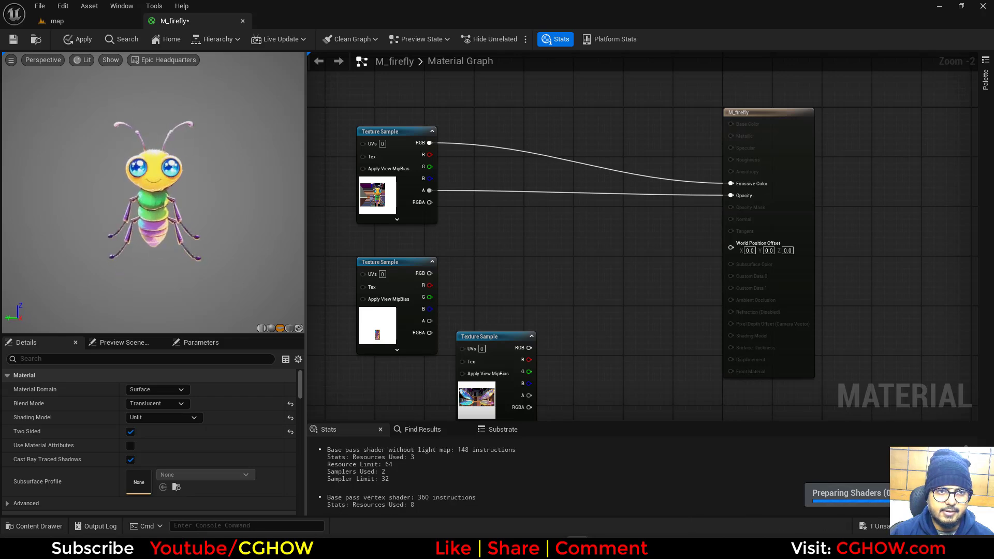
pyautogui.moveTo(461, 286); pyautogui.dragTo(608, 258, button='right')
pyautogui.moveTo(627, 383); pyautogui.dragTo(640, 241)
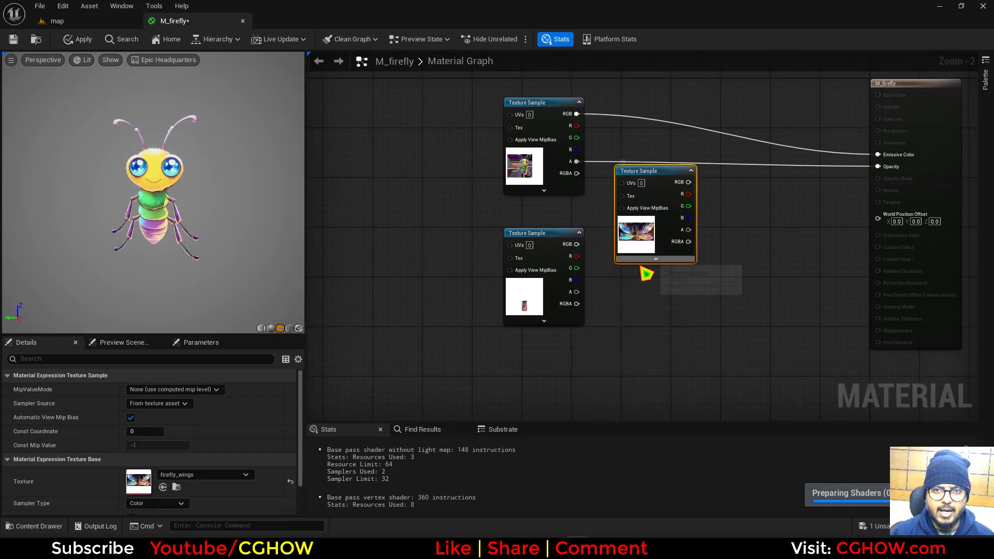
pyautogui.moveTo(641, 268); pyautogui.dragTo(601, 401, button='right')
pyautogui.moveTo(606, 381); pyautogui.dragTo(453, 172)
pyautogui.moveTo(450, 193); pyautogui.dragTo(400, 227, button='right')
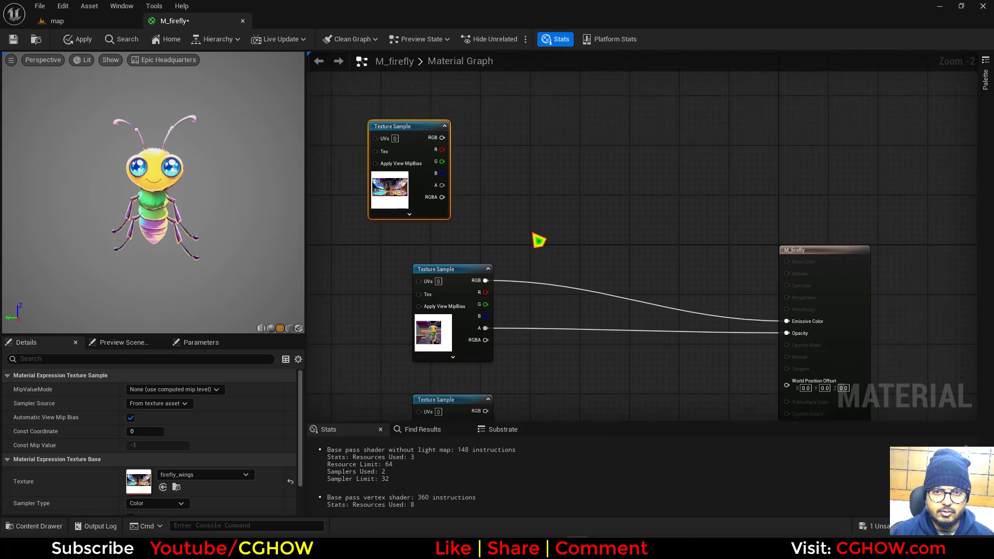
# Step: Combine the RGB outputs of firefly_wings and firefly_body with an Add node and connect it to Emissive Color
pyautogui.click(538, 241)
pyautogui.moveTo(486, 281); pyautogui.dragTo(548, 275)
pyautogui.moveTo(539, 250); pyautogui.dragTo(480, 199)
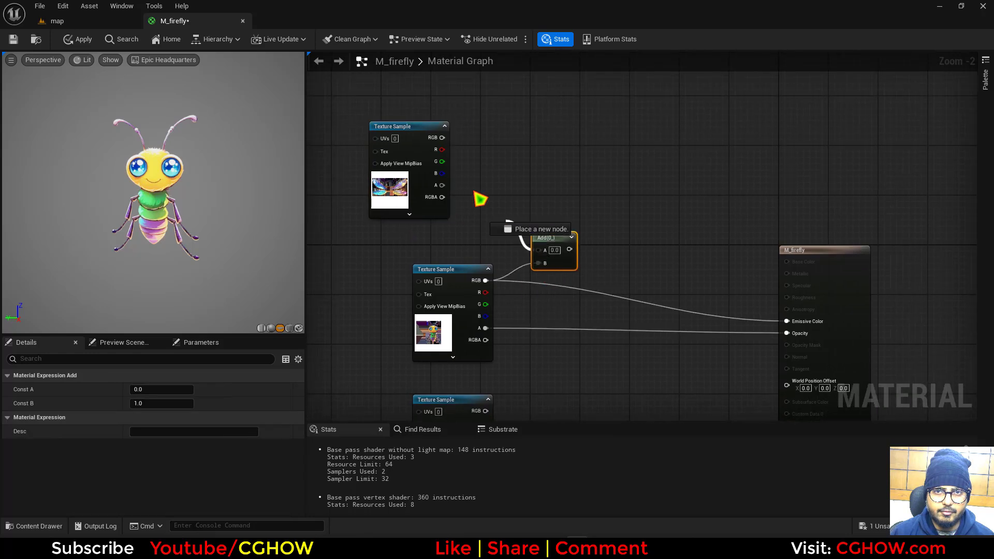
pyautogui.moveTo(444, 148); pyautogui.dragTo(443, 137)
pyautogui.moveTo(570, 249); pyautogui.dragTo(787, 321)
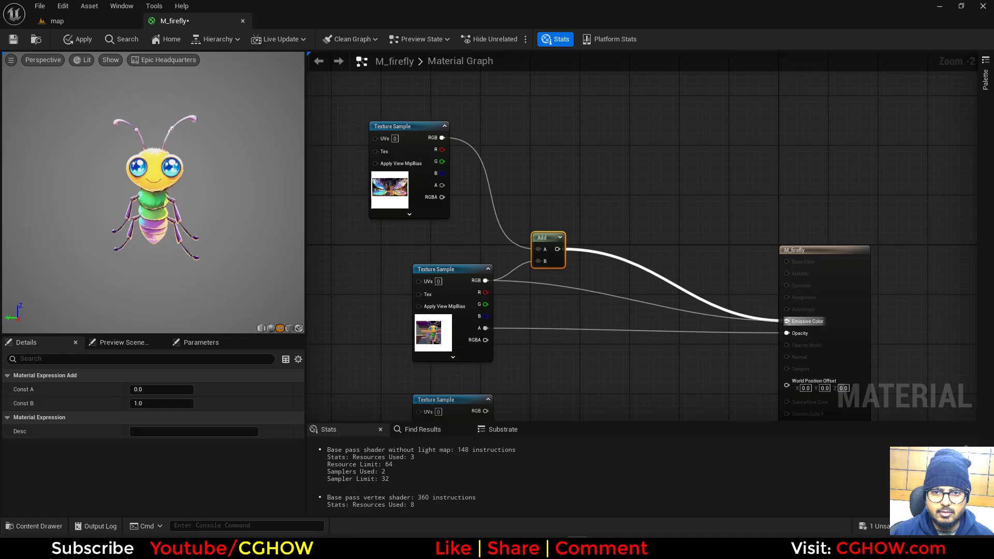
# Step: Combine the wings and body alphas with a second Add node feeding Opacity, and move the colour Add node clear of it
pyautogui.moveTo(538, 340); pyautogui.dragTo(534, 325, button='right')
pyautogui.click(557, 291)
pyautogui.moveTo(482, 313); pyautogui.dragTo(438, 170)
pyautogui.moveTo(576, 300); pyautogui.dragTo(784, 318)
pyautogui.moveTo(553, 243); pyautogui.dragTo(638, 218)
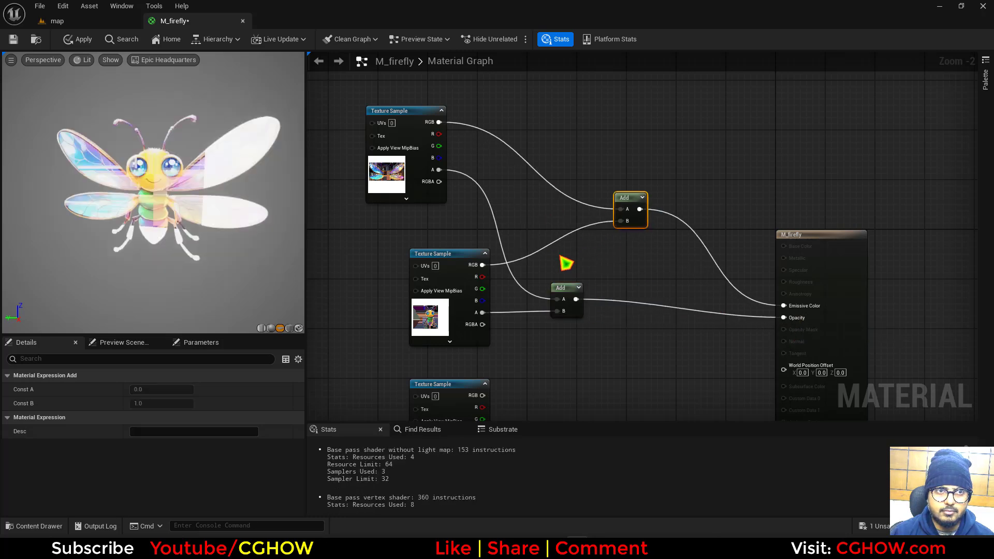
# Step: Inspect the combined firefly in the material preview and the firefly_wings texture in its own editor, and return to the material
pyautogui.moveTo(198, 208); pyautogui.dragTo(212, 208)
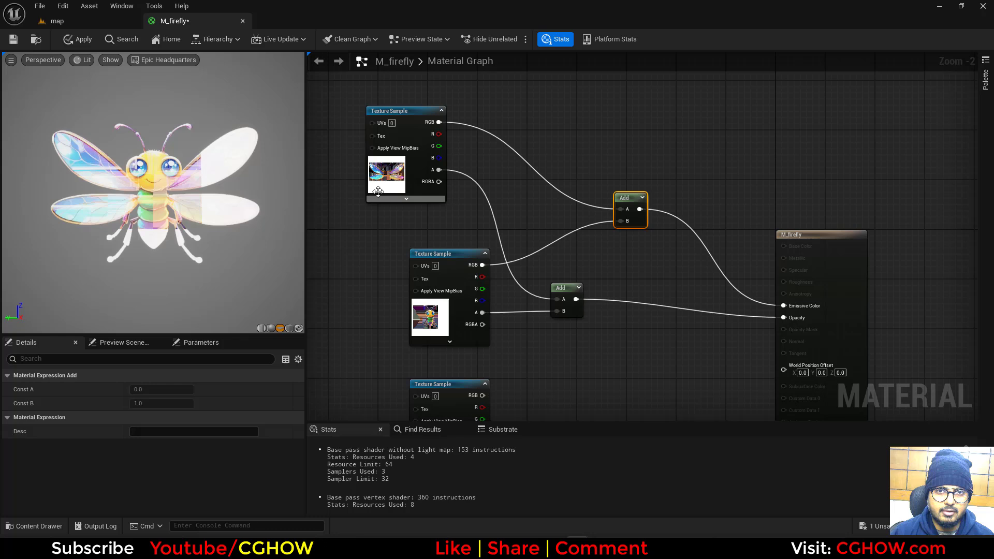
pyautogui.click(383, 179)
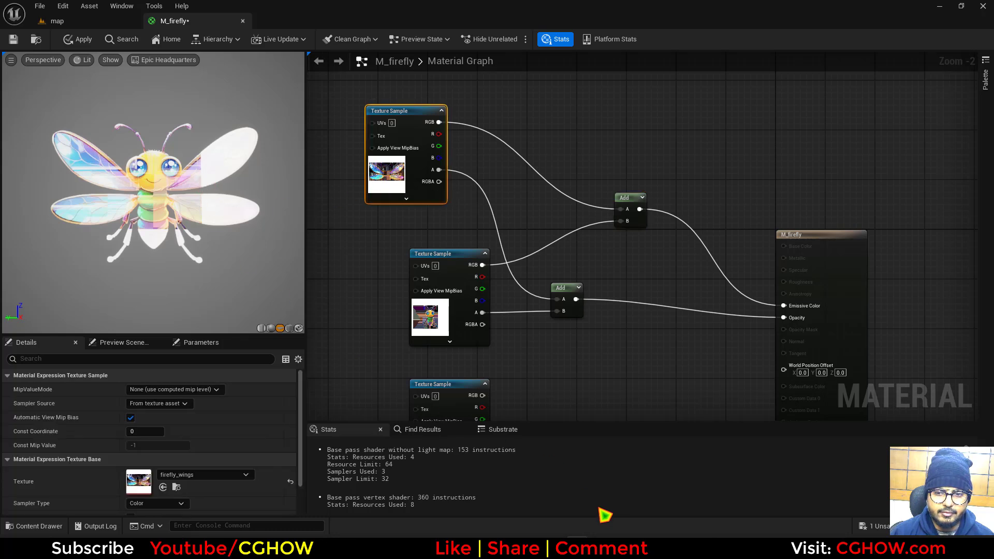
pyautogui.click(57, 20)
pyautogui.click(298, 370)
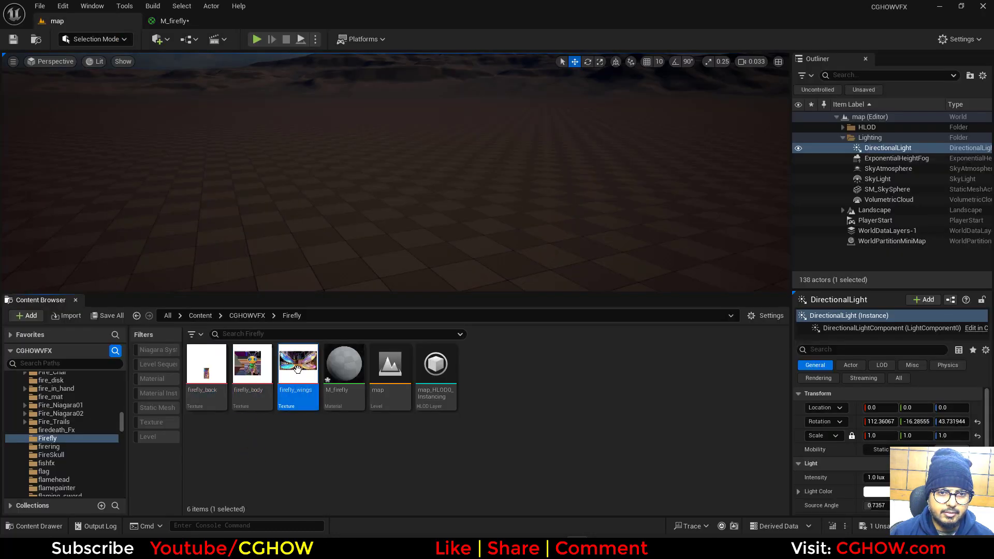
pyautogui.doubleClick(317, 382)
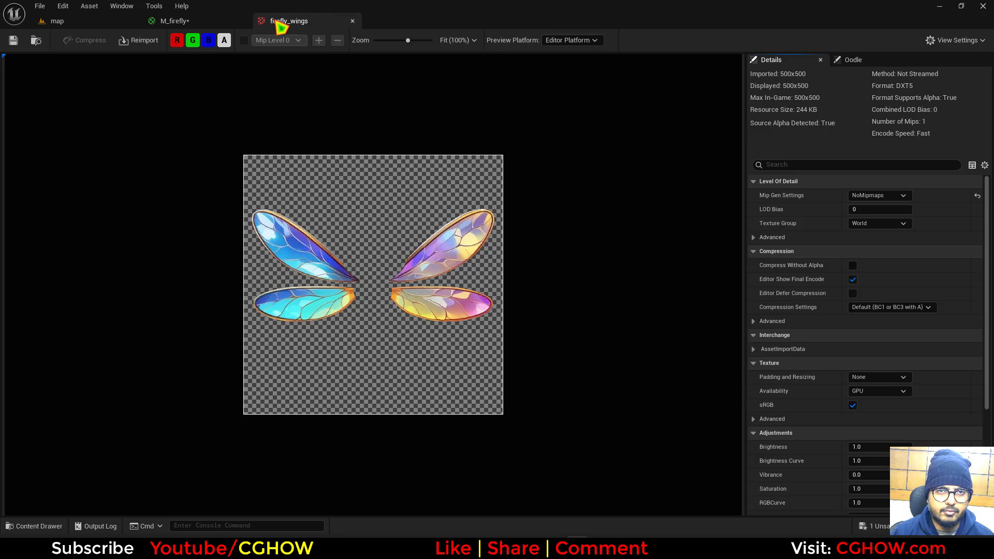
pyautogui.middleClick(275, 26)
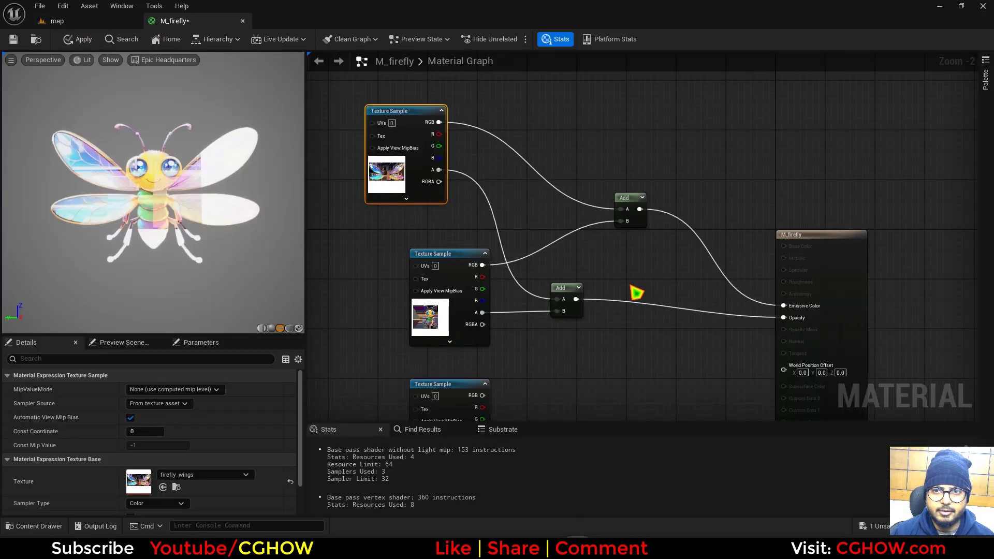
# Step: Move the firefly_back texture sample to the top of the graph and place firefly_wings closer above firefly_body
pyautogui.moveTo(614, 282); pyautogui.dragTo(611, 193, button='right')
pyautogui.moveTo(458, 377); pyautogui.dragTo(488, 353)
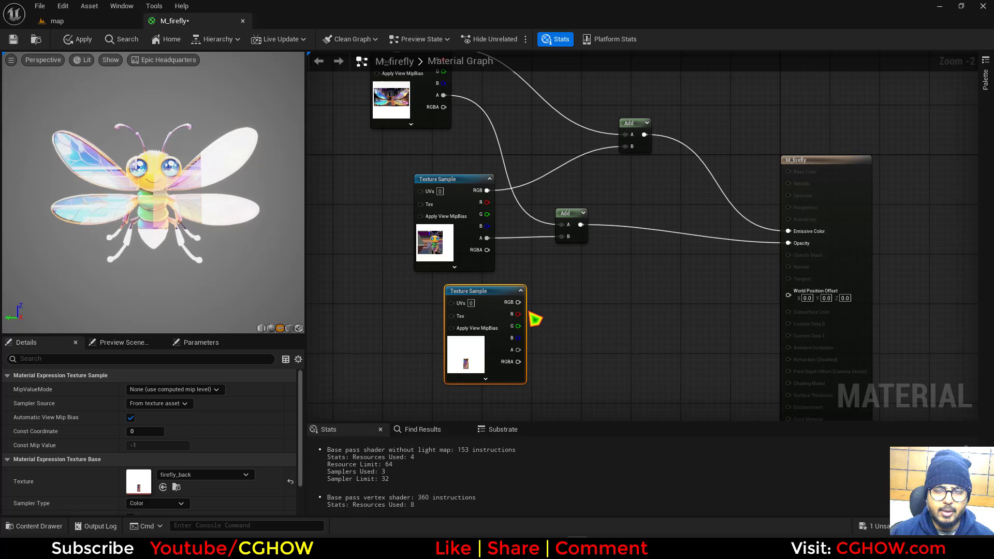
pyautogui.moveTo(532, 318); pyautogui.dragTo(501, 396, button='right')
pyautogui.moveTo(454, 412); pyautogui.dragTo(560, 327)
pyautogui.moveTo(461, 352); pyautogui.dragTo(604, 64)
pyautogui.moveTo(591, 164); pyautogui.dragTo(587, 259, button='right')
pyautogui.moveTo(596, 298); pyautogui.dragTo(576, 261, button='right')
pyautogui.moveTo(359, 209); pyautogui.dragTo(409, 241)
pyautogui.moveTo(543, 193); pyautogui.dragTo(433, 123)
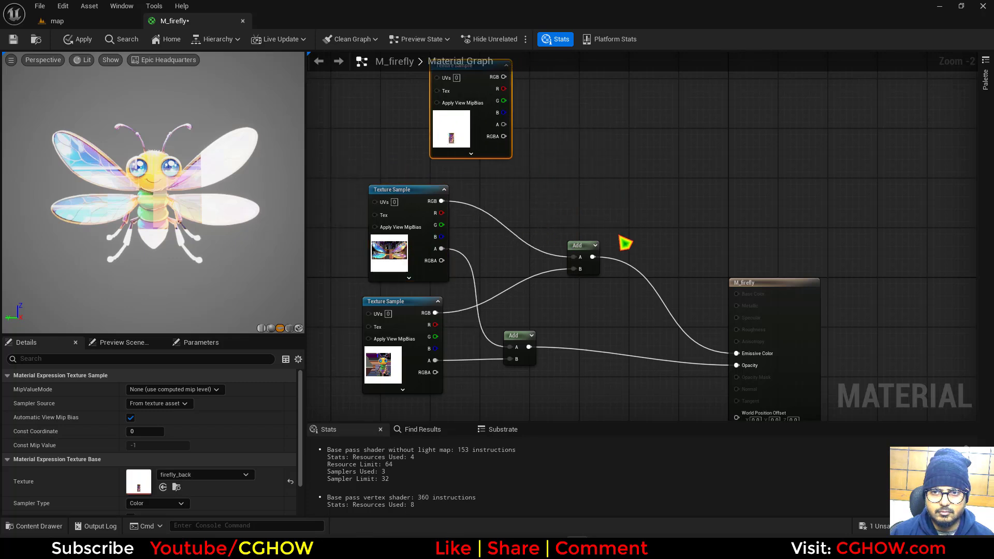
# Step: Add the firefly_back RGB to the combined wings and body colour with a new Add node feeding Emissive Color
pyautogui.press('a')
pyautogui.click(617, 196)
pyautogui.moveTo(592, 257); pyautogui.dragTo(503, 78)
pyautogui.moveTo(642, 221); pyautogui.dragTo(758, 357)
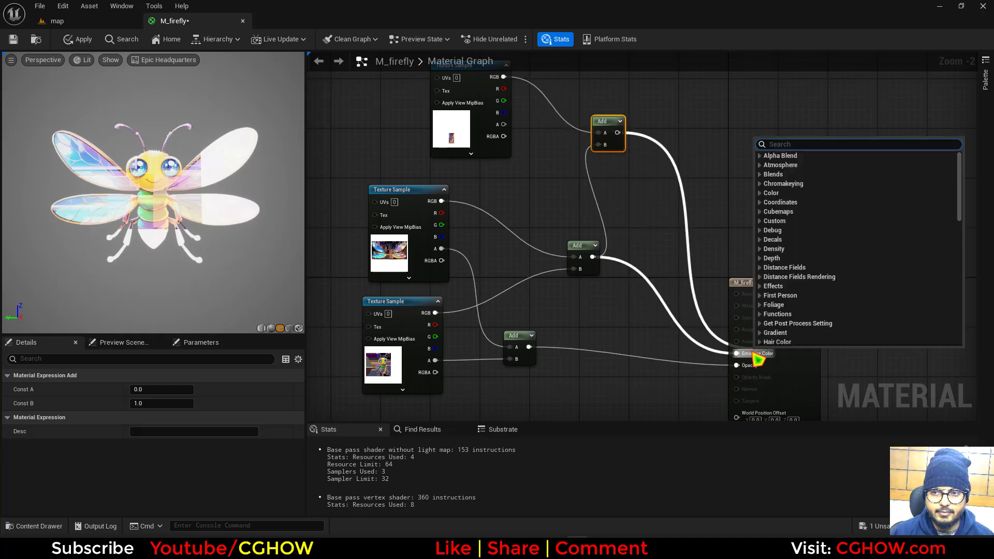
pyautogui.click(633, 153)
pyautogui.moveTo(617, 133); pyautogui.dragTo(754, 355)
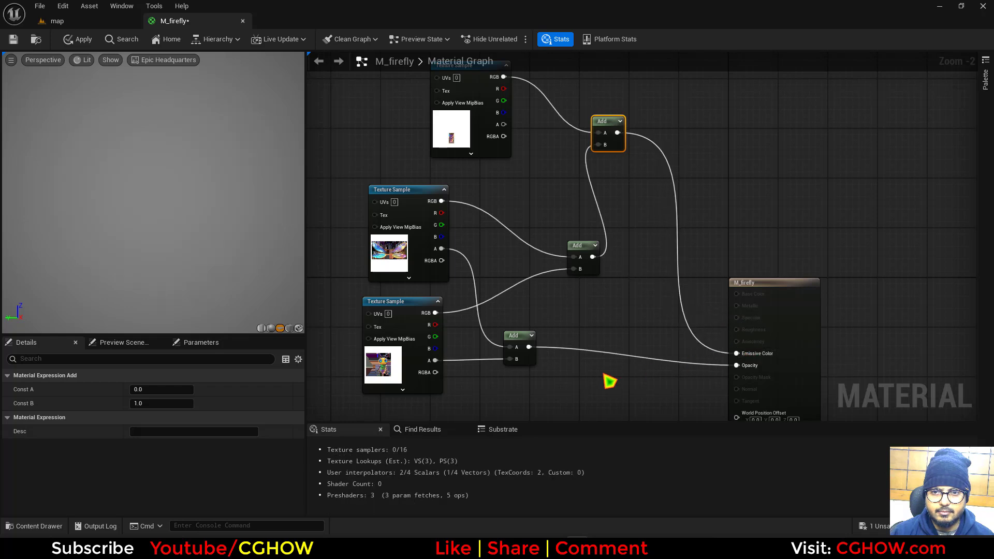
# Step: Add the firefly_back alpha to the combined wings and body alpha with another Add node feeding Opacity
pyautogui.moveTo(610, 381); pyautogui.dragTo(626, 338, button='right')
pyautogui.hotkey('ctrl', 'd')
pyautogui.moveTo(544, 304); pyautogui.dragTo(518, 82)
pyautogui.moveTo(645, 351); pyautogui.dragTo(775, 329)
pyautogui.moveTo(682, 331); pyautogui.dragTo(566, 364, button='right')
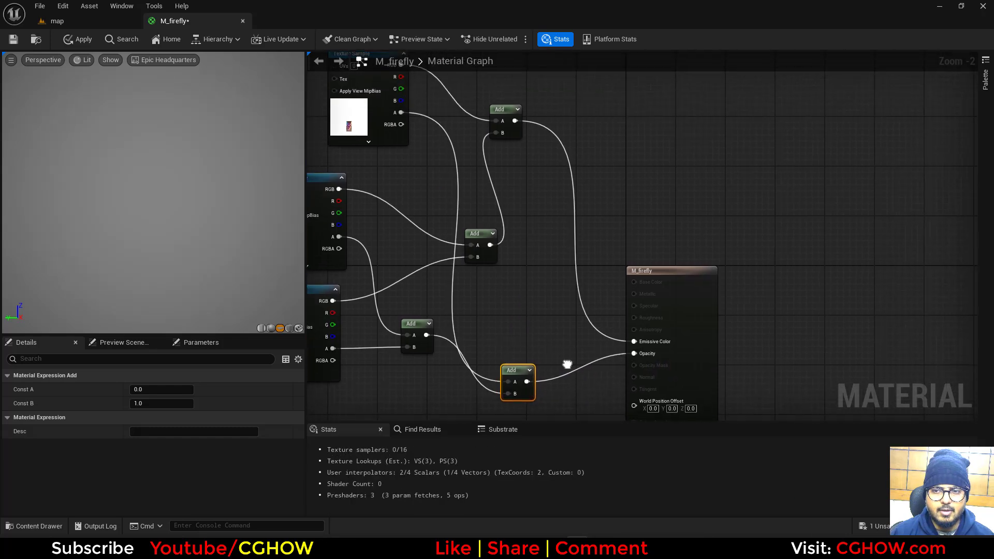
# Step: Move the M_firefly output node away from the Add nodes and place an EyeAdaptation node in the freed space
pyautogui.moveTo(685, 292); pyautogui.dragTo(834, 261)
pyautogui.moveTo(581, 259); pyautogui.dragTo(576, 297, button='right')
pyautogui.rightClick(566, 225)
pyautogui.write('eye')
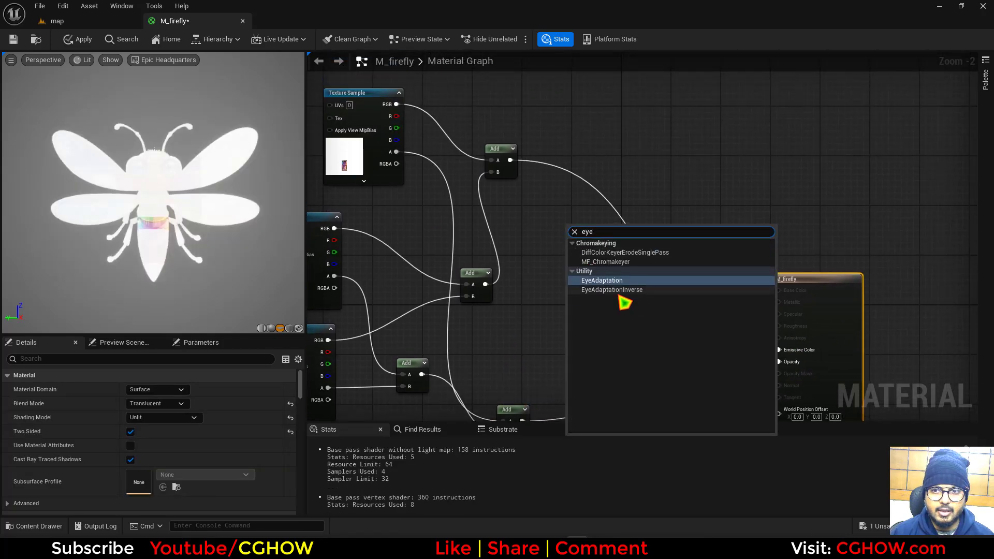
pyautogui.click(604, 280)
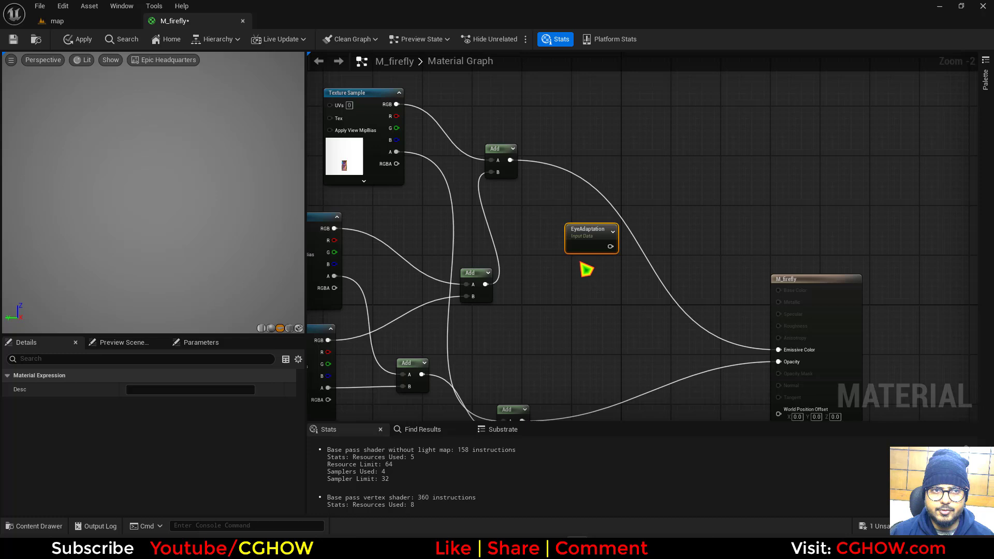
pyautogui.moveTo(588, 239); pyautogui.dragTo(582, 298)
# Step: Divide the final colour Add by EyeAdaptation, feed the result to Emissive Color, and place both nodes next to the M_firefly output
pyautogui.click(592, 222)
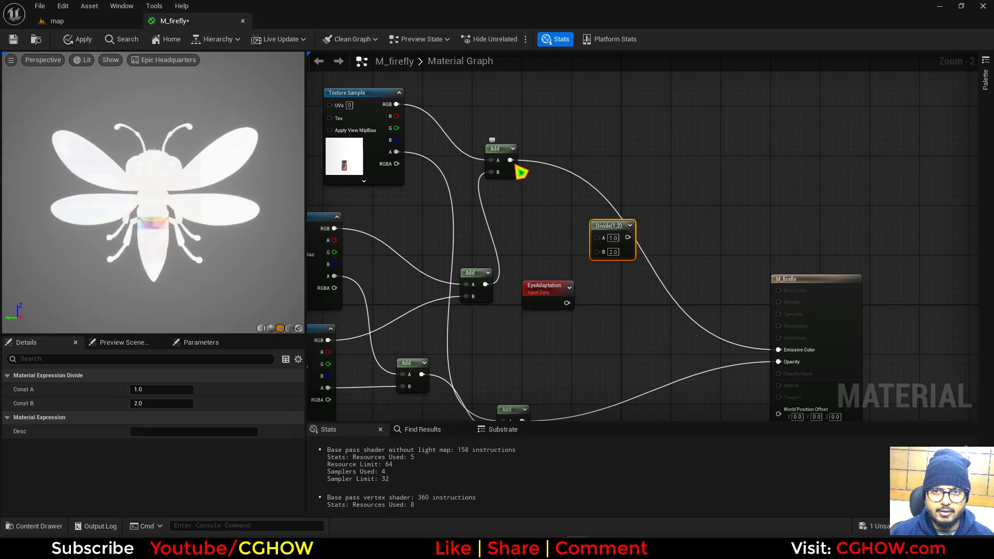
pyautogui.moveTo(511, 160); pyautogui.dragTo(598, 237)
pyautogui.moveTo(567, 303); pyautogui.dragTo(779, 348)
pyautogui.click(573, 304)
pyautogui.moveTo(606, 226); pyautogui.dragTo(711, 279)
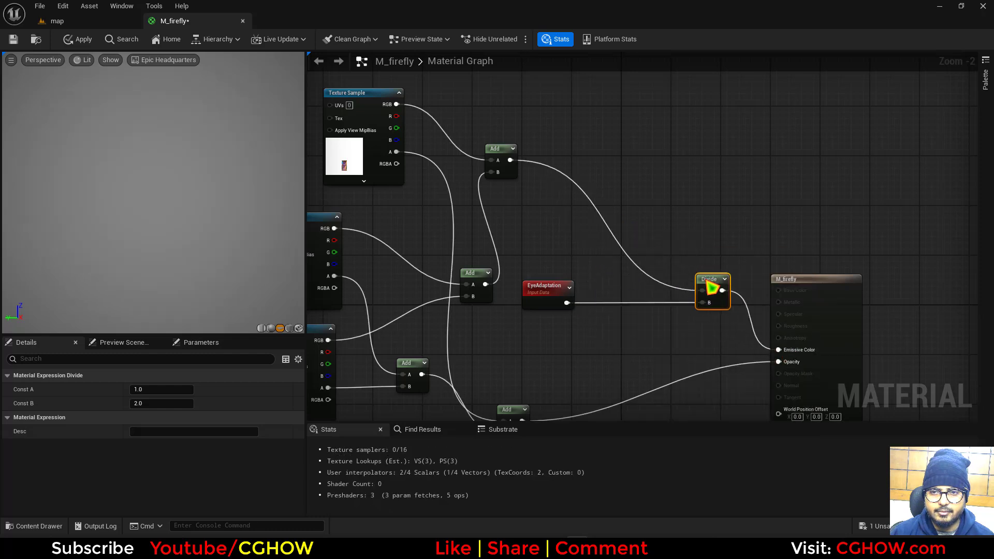
pyautogui.moveTo(545, 287); pyautogui.dragTo(644, 288)
# Step: Inspect the firefly_back texture in its own editor with the alpha channel turned off, and return to the material
pyautogui.moveTo(541, 278); pyautogui.dragTo(570, 224, button='right')
pyautogui.moveTo(262, 218)
pyautogui.mouseDown()
pyautogui.moveTo(243, 218)
pyautogui.moveTo(262, 218)
pyautogui.mouseUp()
pyautogui.moveTo(389, 119); pyautogui.dragTo(508, 173, button='right')
pyautogui.click(509, 174)
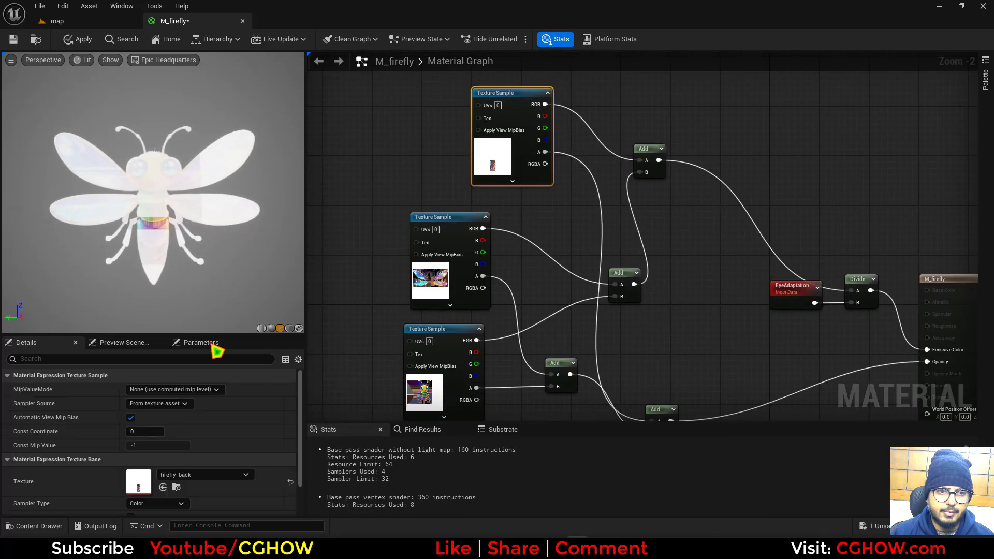
pyautogui.doubleClick(138, 491)
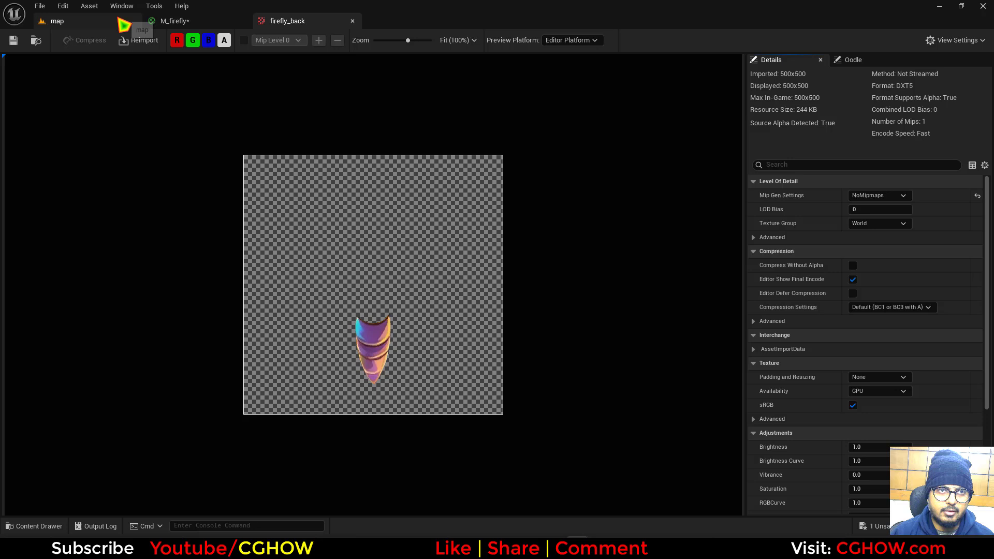
pyautogui.click(124, 25)
pyautogui.click(288, 21)
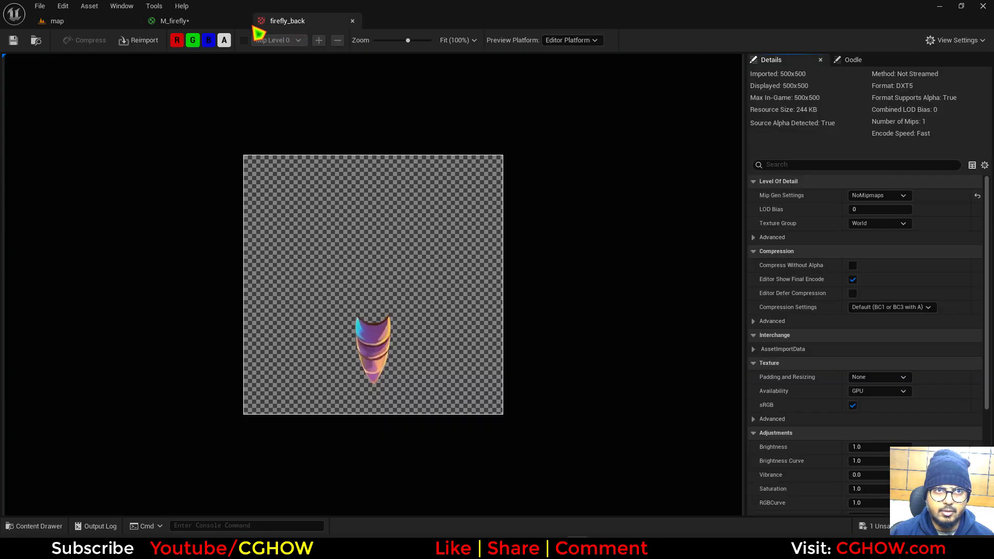
pyautogui.click(209, 23)
pyautogui.click(264, 23)
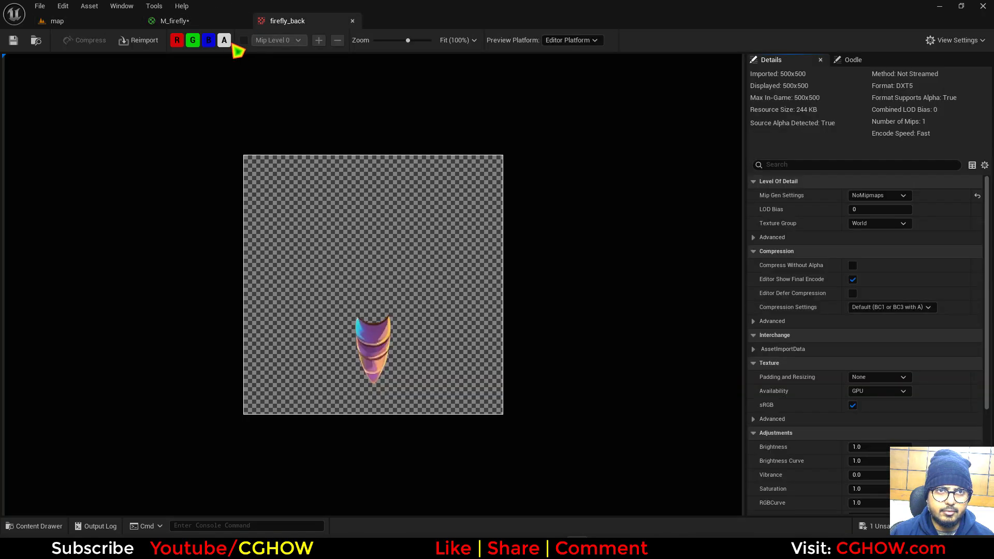
pyautogui.click(224, 40)
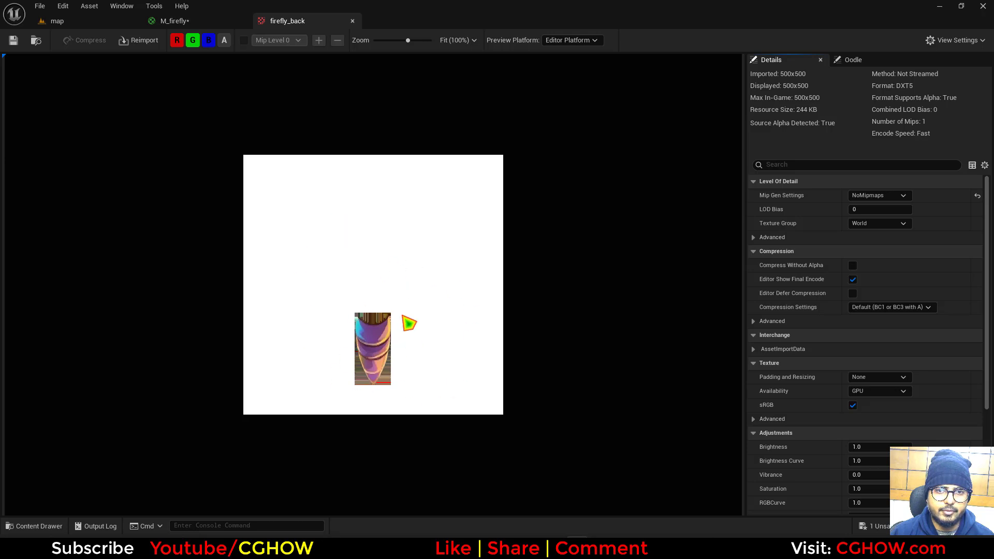
pyautogui.click(102, 22)
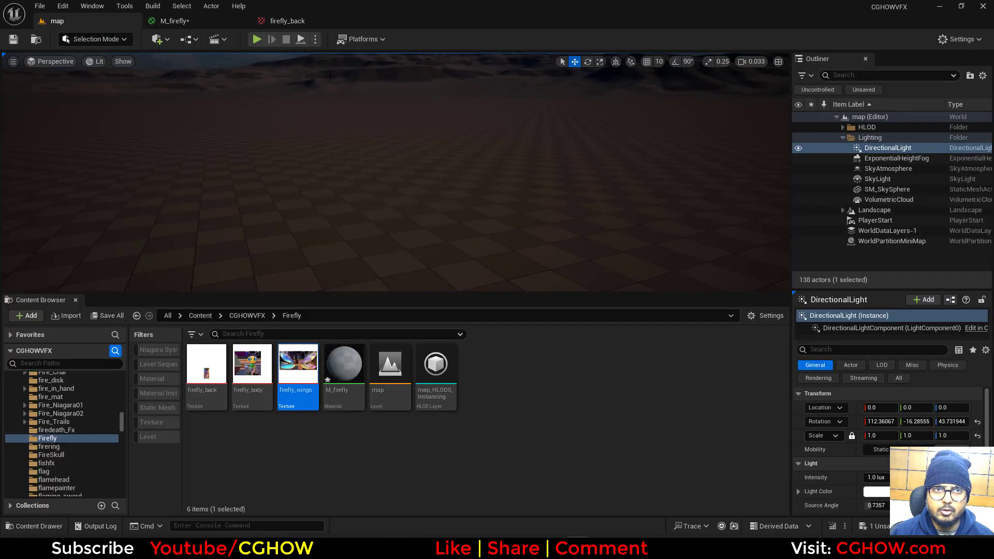
pyautogui.click(217, 24)
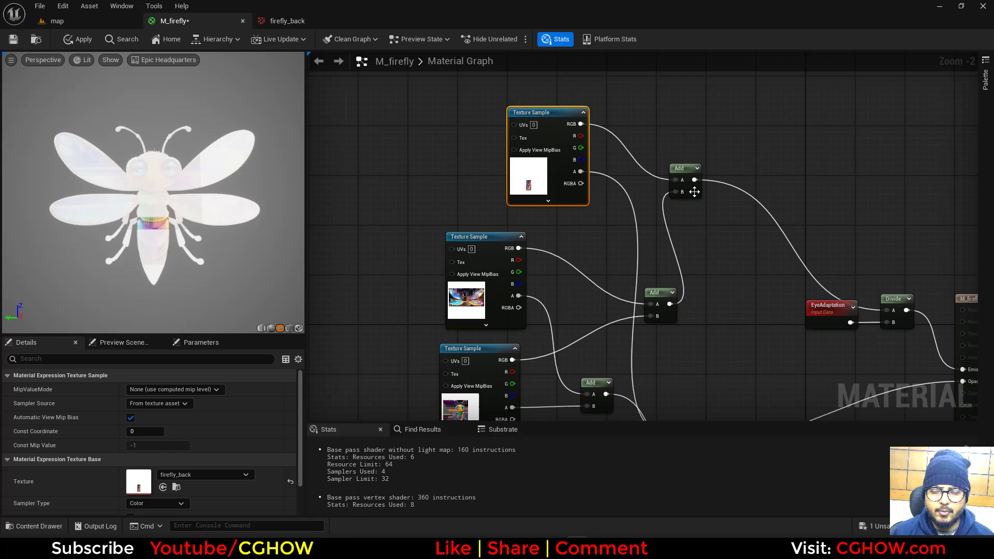
# Step: Multiply the firefly_back RGB by its alpha and feed the result to the final colour Add, moved closer to EyeAdaptation
pyautogui.moveTo(695, 191); pyautogui.dragTo(755, 274)
pyautogui.moveTo(727, 312); pyautogui.dragTo(696, 347, button='right')
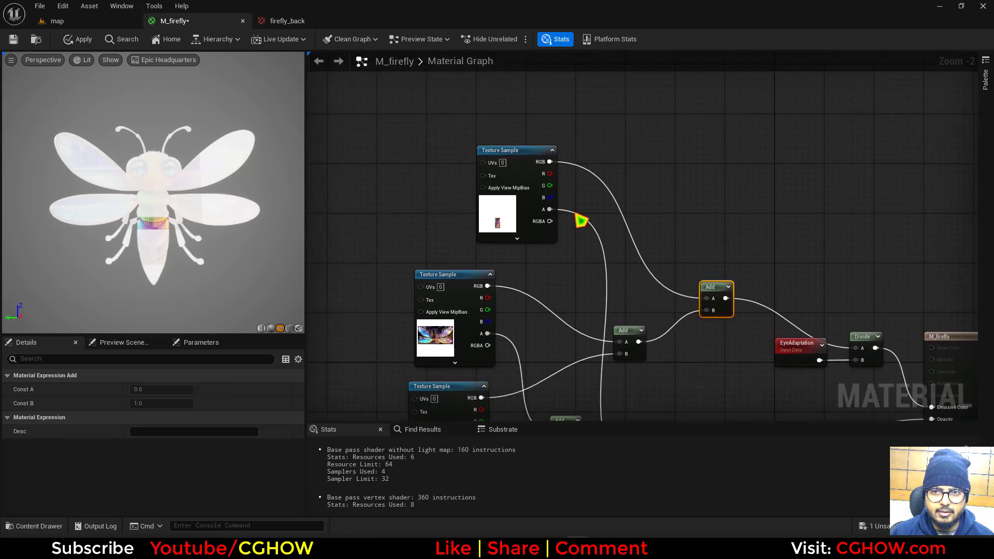
pyautogui.moveTo(575, 212); pyautogui.dragTo(560, 236, button='right')
pyautogui.click(557, 201)
pyautogui.press('m')
pyautogui.click(556, 194)
pyautogui.moveTo(536, 234); pyautogui.dragTo(564, 225)
pyautogui.moveTo(536, 185); pyautogui.dragTo(694, 322)
pyautogui.moveTo(573, 362); pyautogui.dragTo(564, 273, button='right')
# Step: Multiply the firefly_wings RGB by its alpha and feed the result into the wings and body colour Add
pyautogui.click(556, 262)
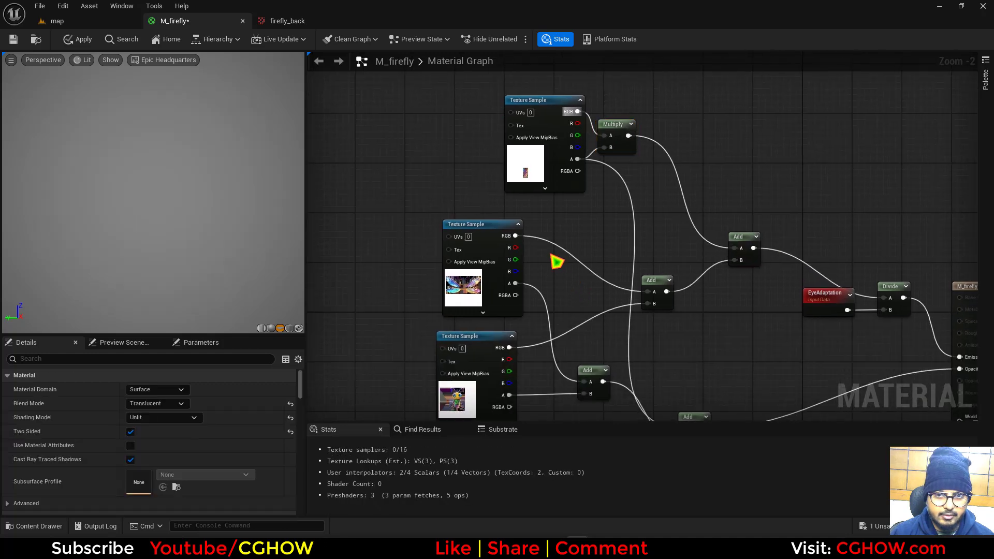
pyautogui.click(556, 262)
pyautogui.moveTo(560, 293); pyautogui.dragTo(557, 283)
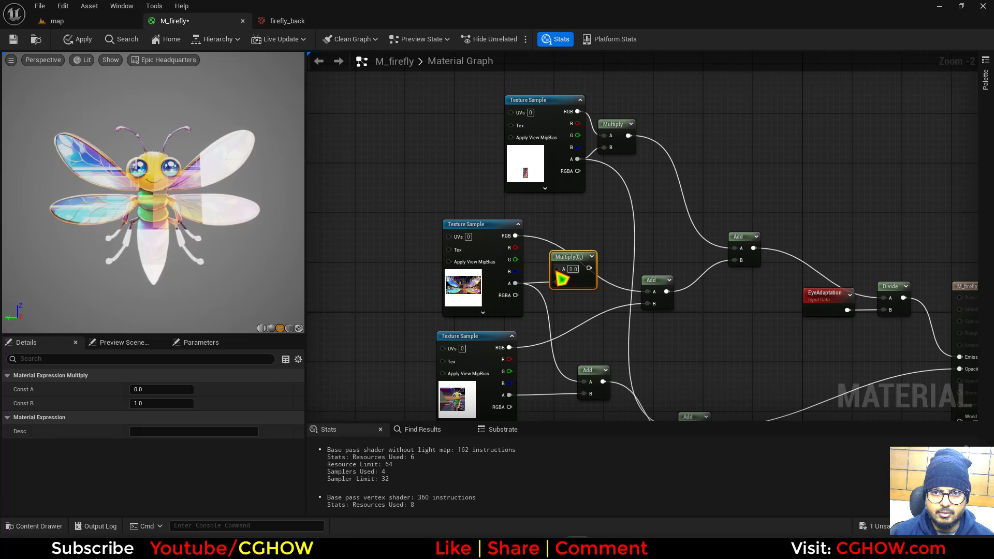
pyautogui.moveTo(516, 236); pyautogui.dragTo(646, 294)
pyautogui.moveTo(655, 370); pyautogui.dragTo(526, 267, button='right')
# Step: Multiply the firefly_body RGB by its alpha and feed the result into the wings and body colour Add
pyautogui.moveTo(466, 319); pyautogui.dragTo(594, 352, button='right')
pyautogui.click(533, 293)
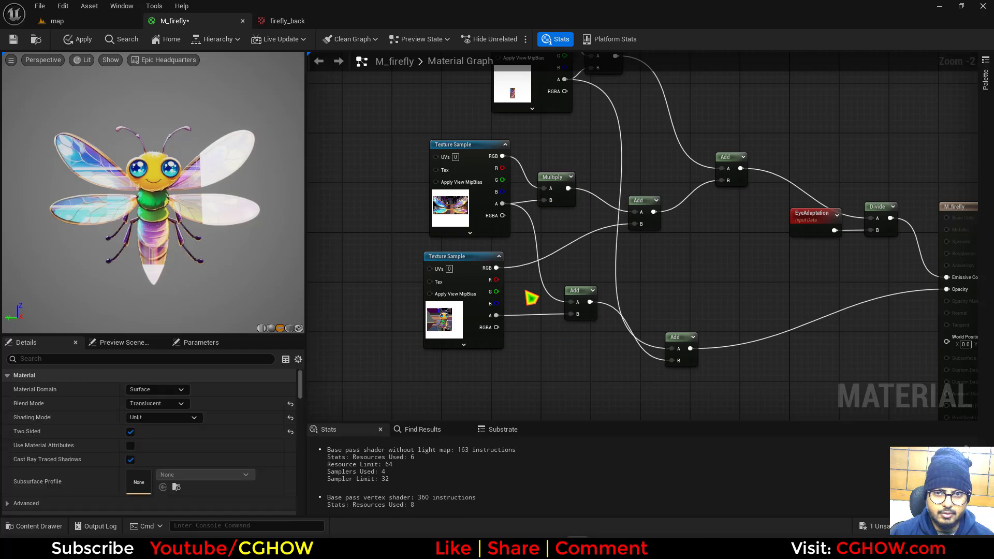
pyautogui.moveTo(532, 291); pyautogui.dragTo(637, 224)
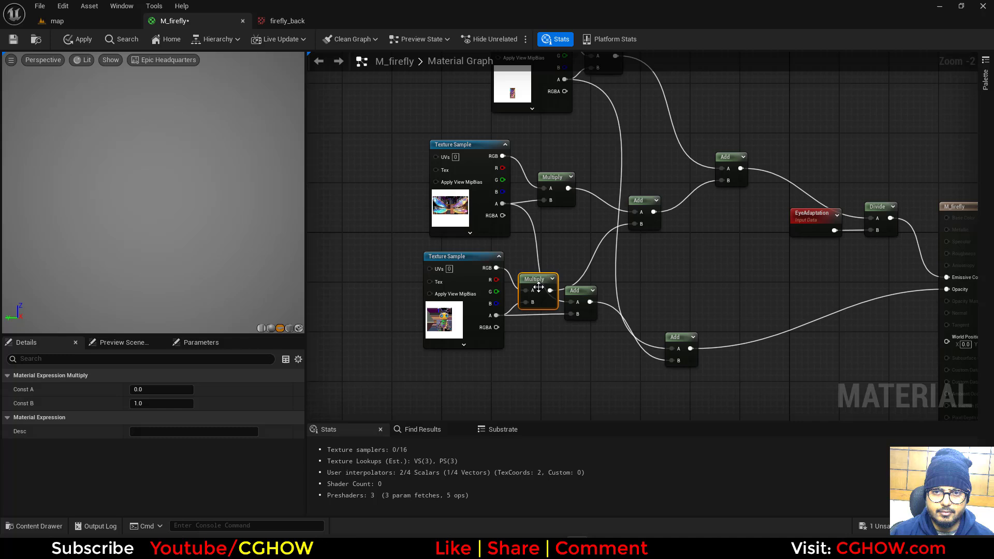
pyautogui.moveTo(642, 318); pyautogui.dragTo(515, 388, button='right')
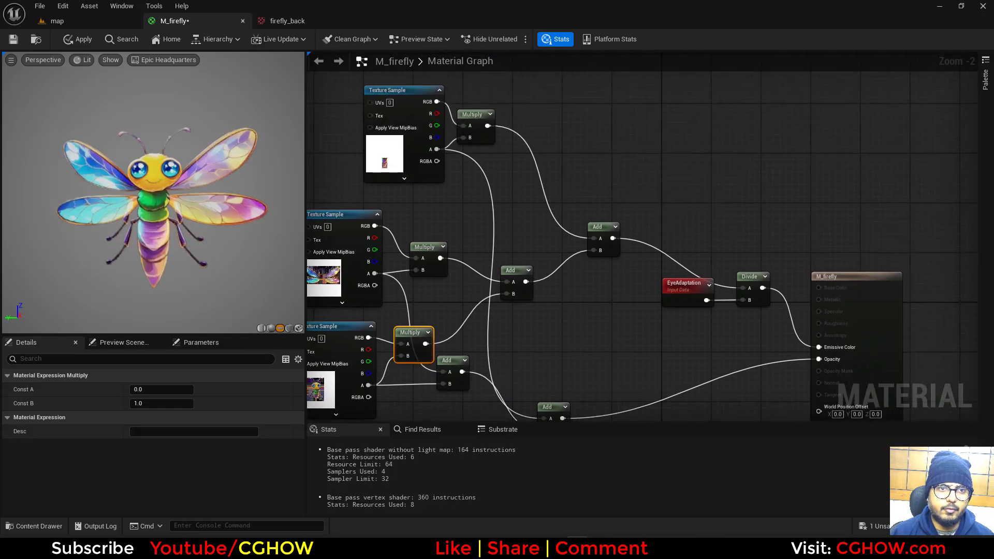
# Step: Move the firefly_back texture sample further away from its Multiply node
pyautogui.moveTo(408, 266); pyautogui.dragTo(528, 274, button='right')
pyautogui.click(515, 171)
pyautogui.moveTo(434, 255); pyautogui.dragTo(495, 261, button='right')
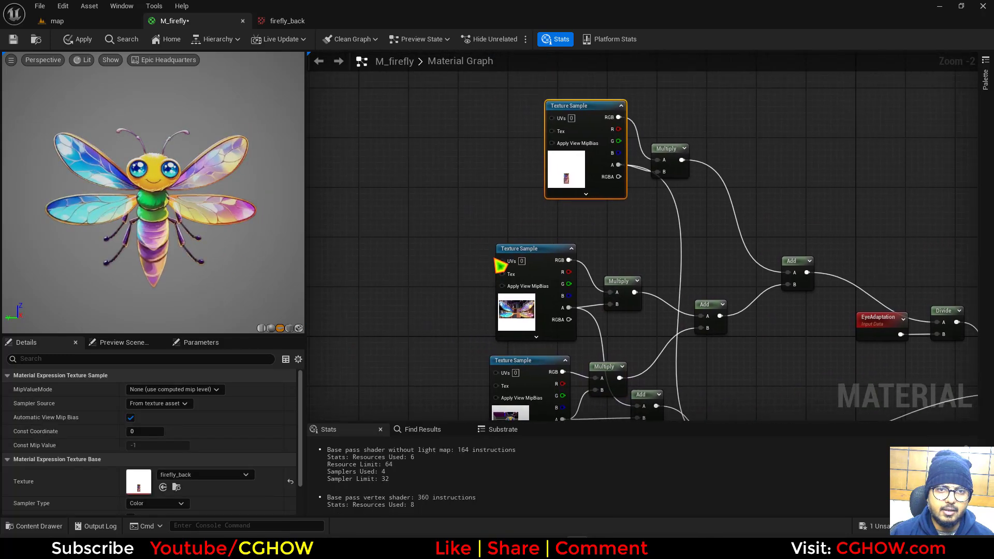
pyautogui.moveTo(573, 208); pyautogui.dragTo(535, 290, button='right')
pyautogui.moveTo(516, 249); pyautogui.dragTo(460, 262)
pyautogui.moveTo(627, 284); pyautogui.dragTo(515, 213, button='right')
# Step: Insert a second Multiply node with B set to 20 between the firefly_back Multiply and the final colour Add
pyautogui.click(486, 171)
pyautogui.click(538, 146)
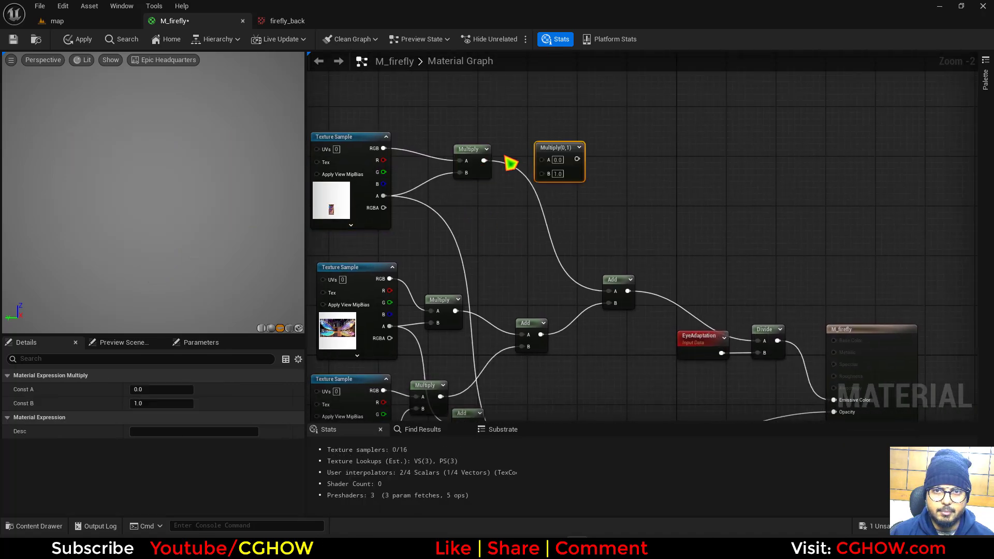
pyautogui.moveTo(483, 160); pyautogui.dragTo(610, 292)
pyautogui.write('20')
pyautogui.press('Return')
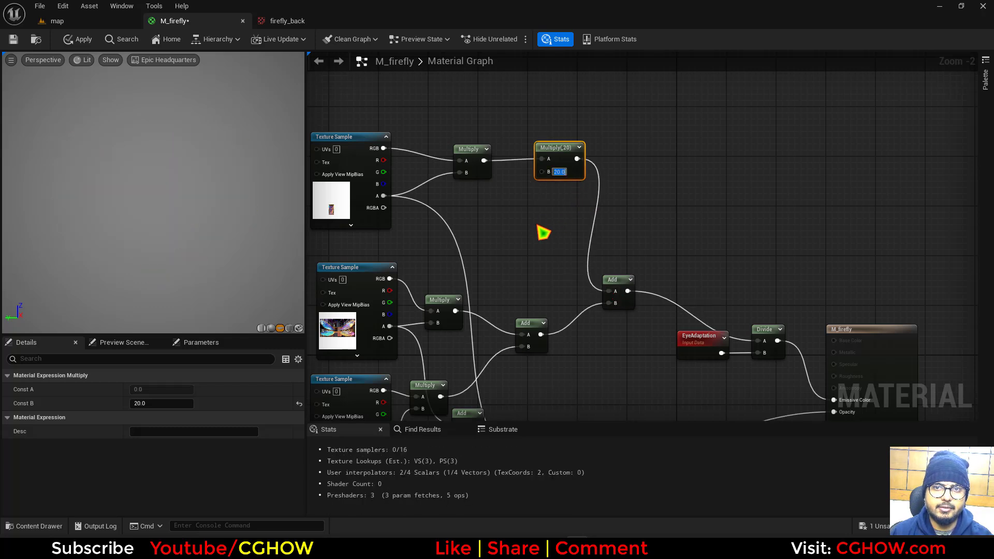
pyautogui.moveTo(539, 228); pyautogui.dragTo(564, 276, button='right')
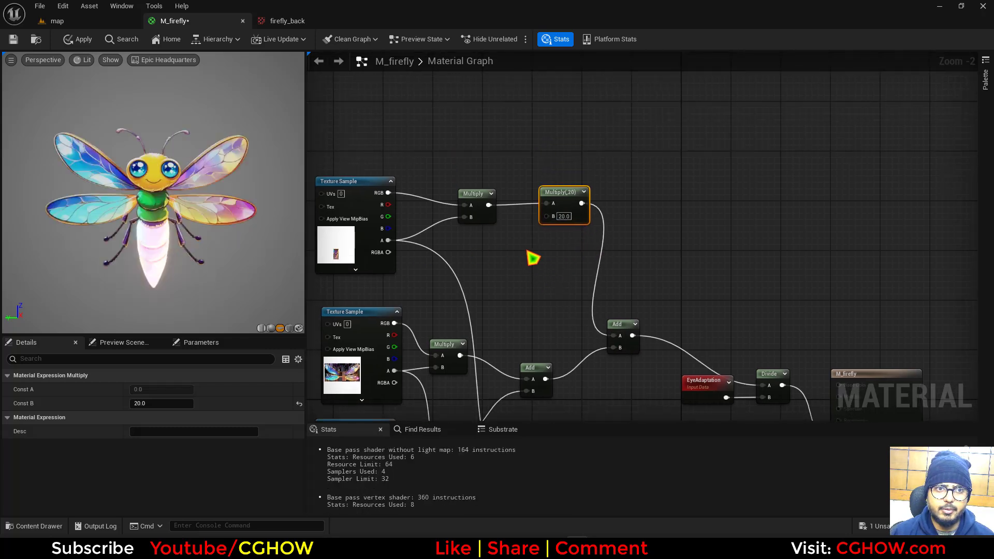
# Step: Make room before the brightness Multiply and build a Time node feeding a new Multiply that drives a Sine node
pyautogui.scroll(2, 533, 259)
pyautogui.moveTo(581, 176); pyautogui.dragTo(639, 162)
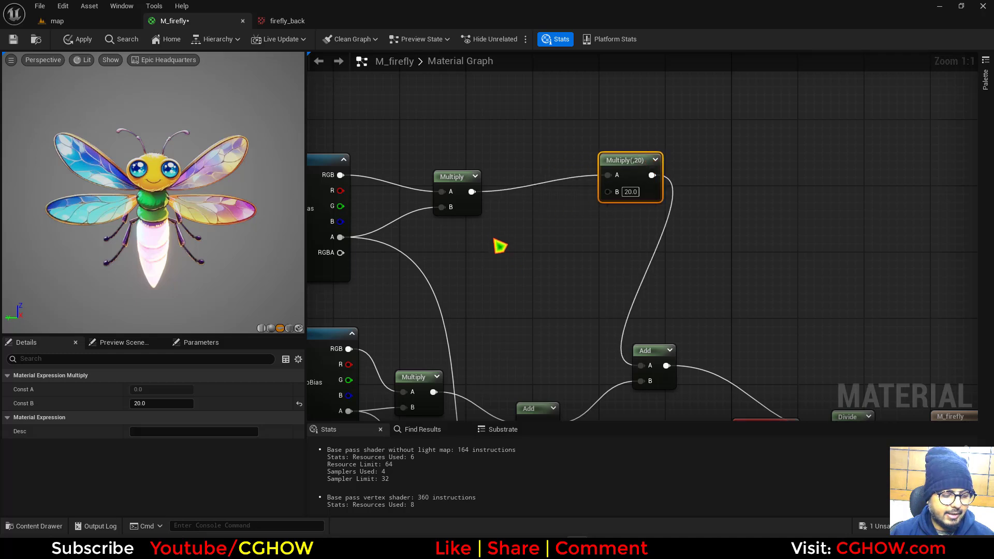
pyautogui.rightClick(493, 231)
pyautogui.write('time')
pyautogui.click(515, 271)
pyautogui.moveTo(521, 257); pyautogui.dragTo(579, 256)
pyautogui.click(515, 245)
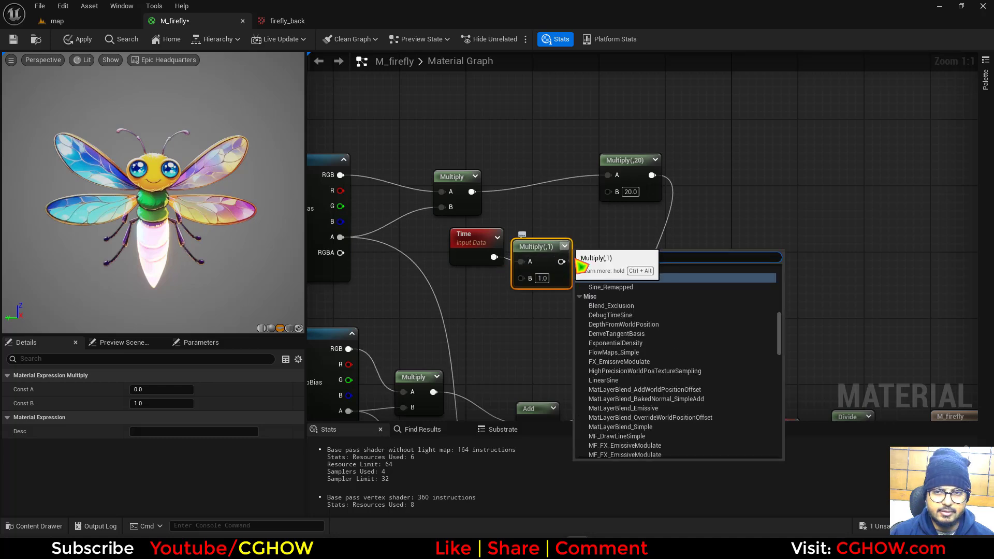
pyautogui.write('sin')
pyautogui.click(600, 343)
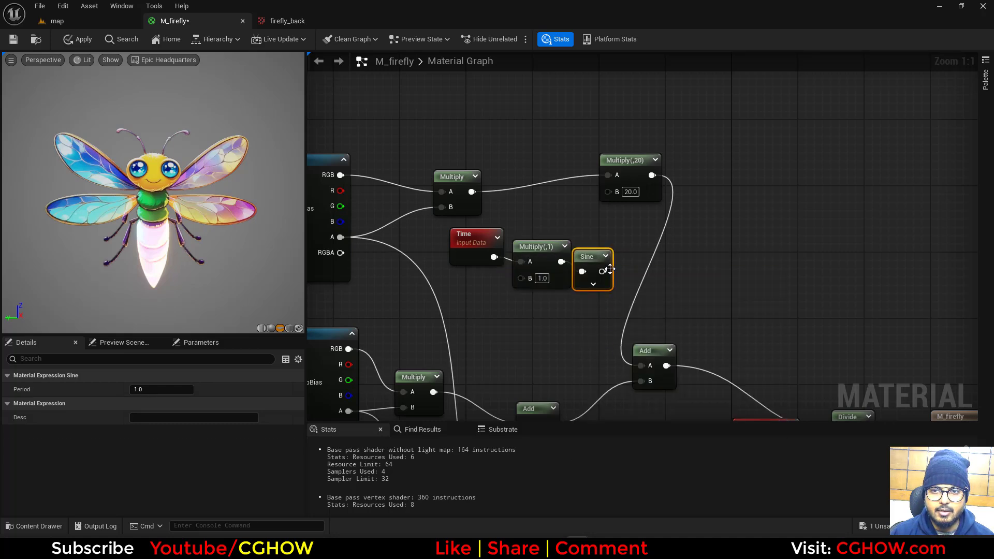
# Step: Multiply the Sine output by 20 and connect it to input B of the firefly_back brightness Multiply
pyautogui.press('m')
pyautogui.click(622, 250)
pyautogui.moveTo(605, 272); pyautogui.dragTo(632, 272)
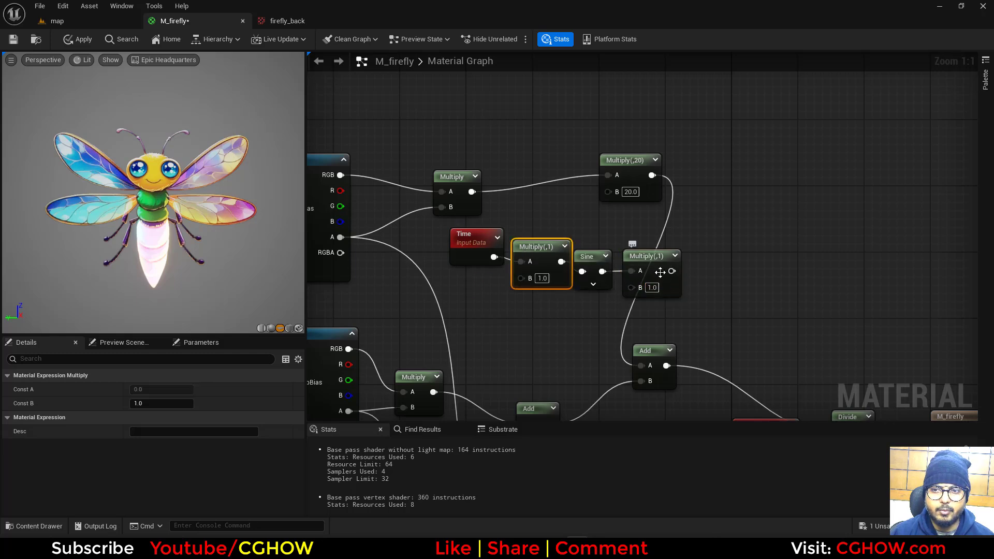
pyautogui.click(660, 272)
pyautogui.moveTo(671, 271); pyautogui.dragTo(609, 191)
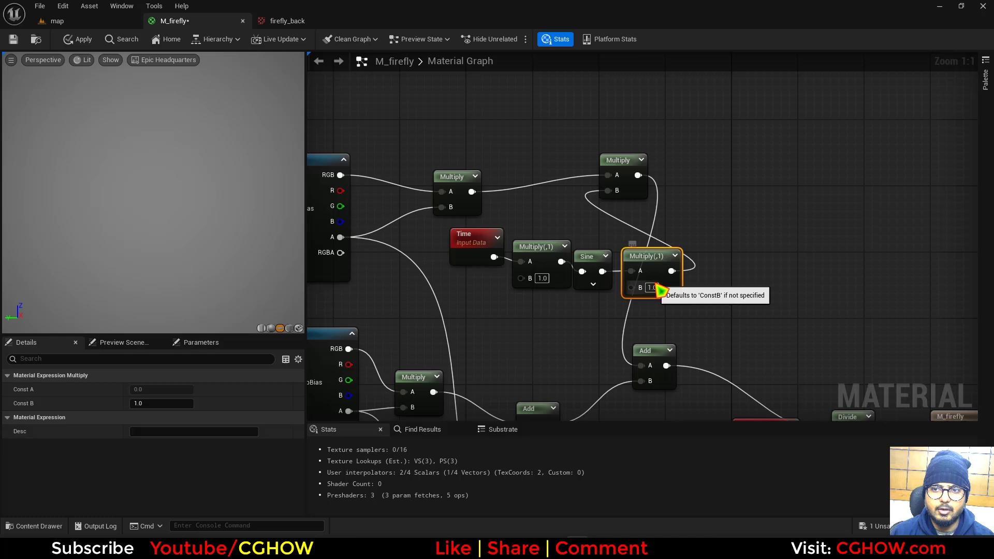
pyautogui.write('20')
pyautogui.press('Return')
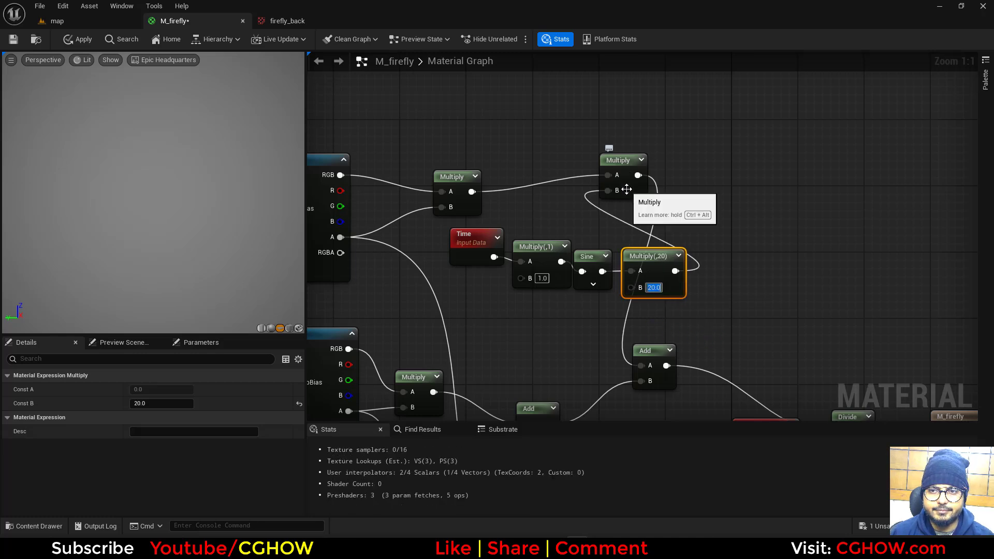
# Step: Insert an Abs node between Sine and its Multiply, spacing the nodes out, and set that Multiply's B to 100
pyautogui.moveTo(629, 167); pyautogui.dragTo(787, 184)
pyautogui.moveTo(645, 262); pyautogui.dragTo(696, 250)
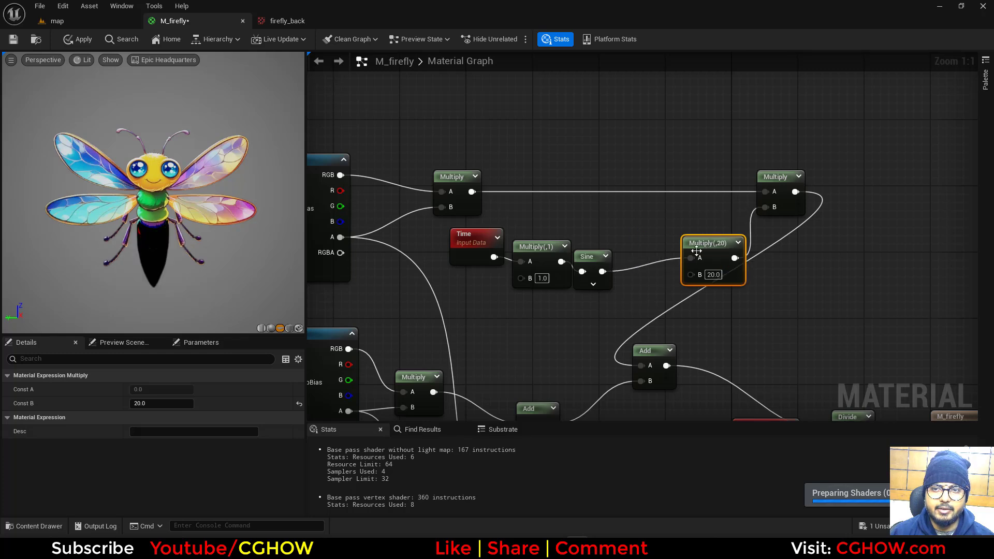
pyautogui.moveTo(604, 272); pyautogui.dragTo(633, 262)
pyautogui.write('abs')
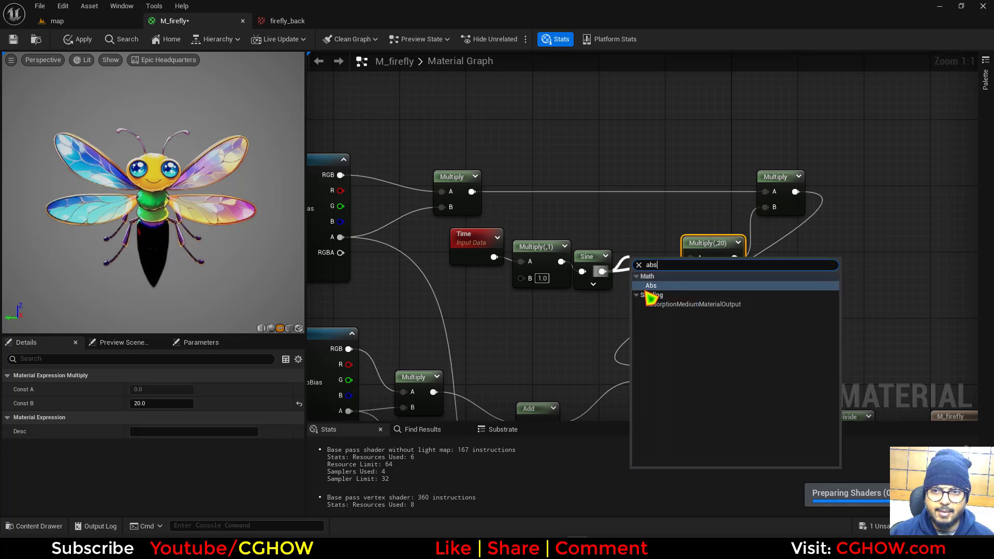
pyautogui.press('Return')
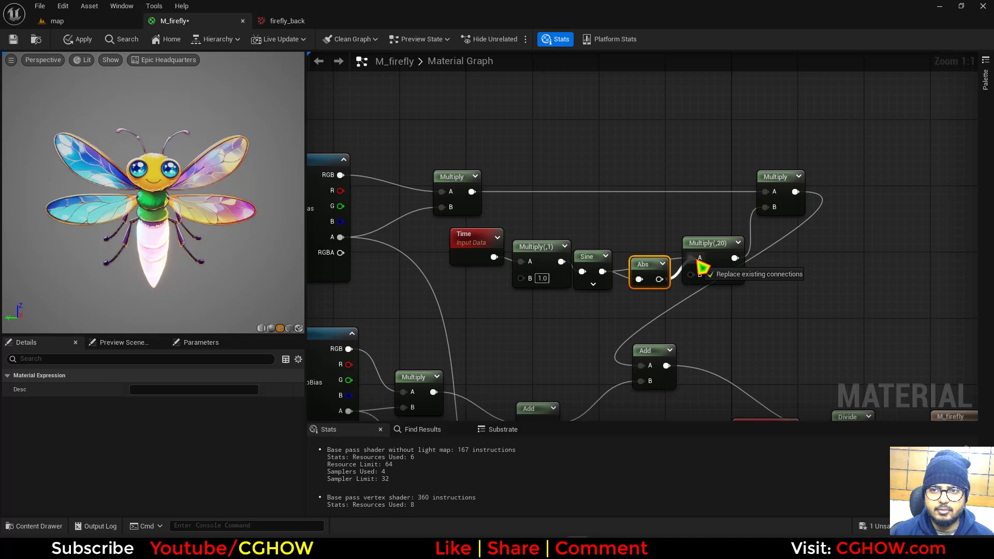
pyautogui.moveTo(698, 263); pyautogui.dragTo(692, 249)
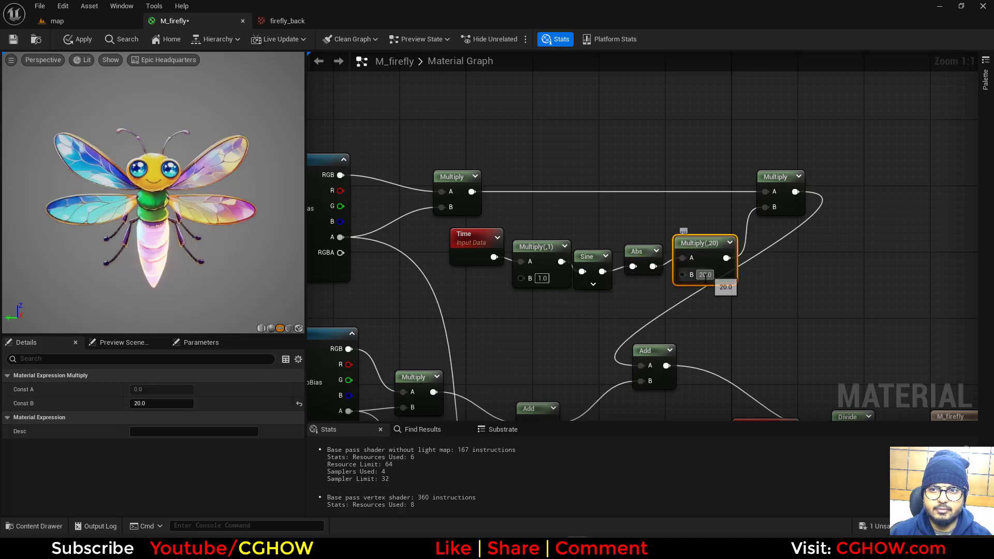
pyautogui.press('Return')
pyautogui.scroll(-2, 572, 348)
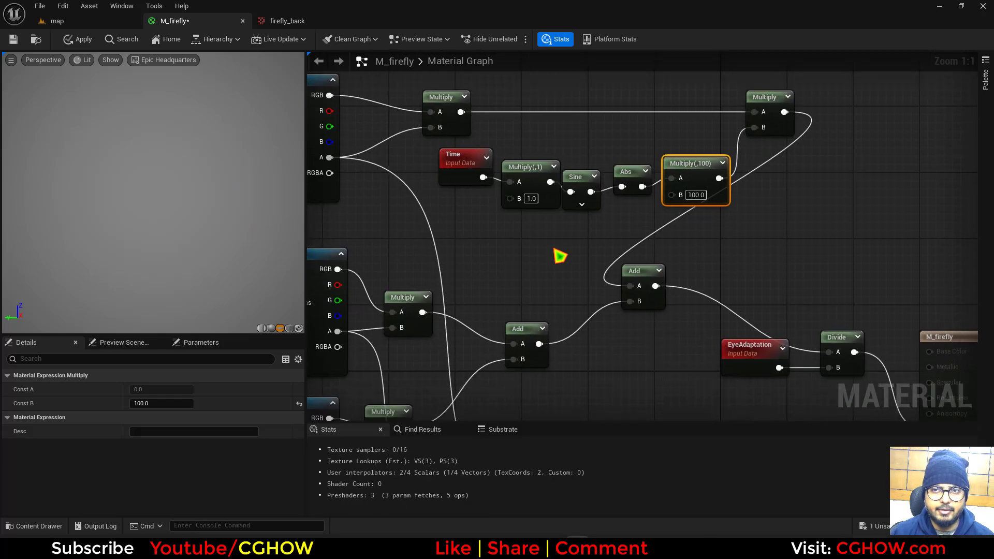
# Step: Add a texture coordinate node to the empty graph area ahead of the firefly_wings Texture Sample
pyautogui.scroll(-1, 584, 332)
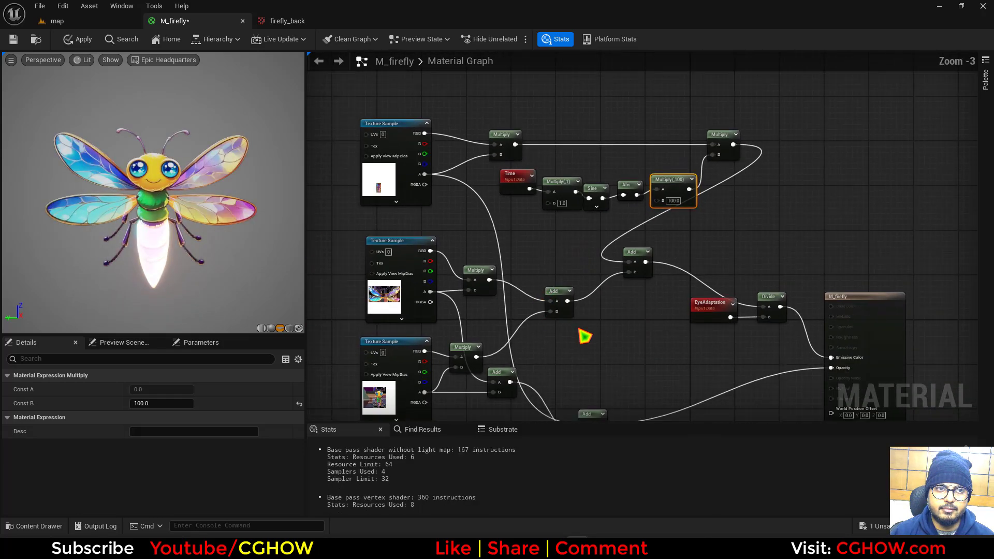
pyautogui.moveTo(538, 260); pyautogui.dragTo(640, 264, button='right')
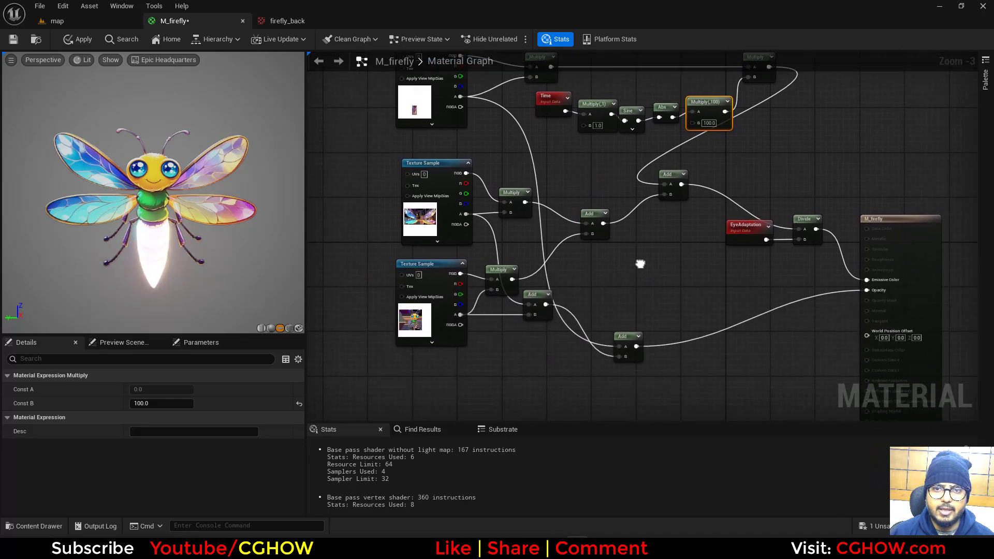
pyautogui.scroll(4, 352, 244)
pyautogui.click(455, 210)
pyautogui.click(486, 404)
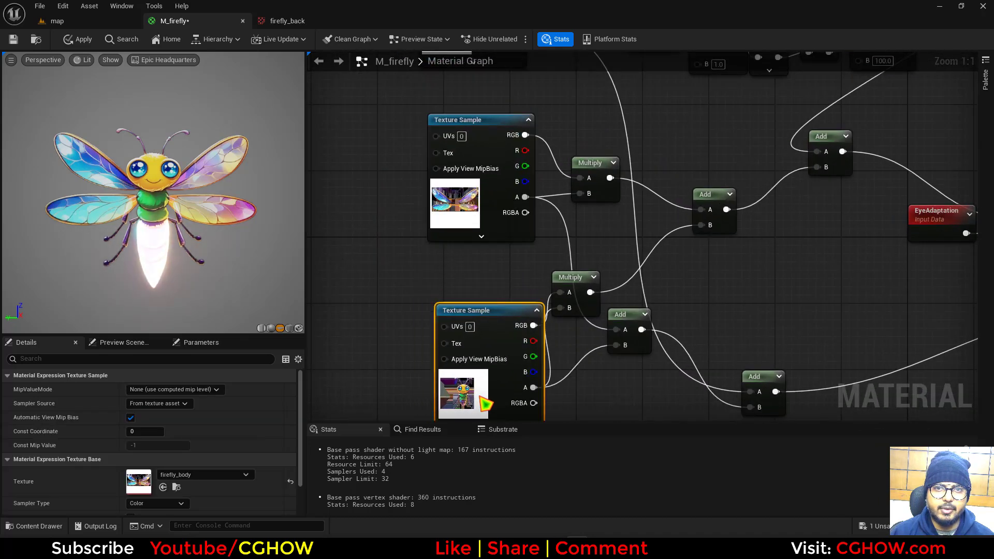
pyautogui.moveTo(396, 255); pyautogui.dragTo(541, 300, button='right')
pyautogui.moveTo(404, 181); pyautogui.dragTo(469, 172, button='right')
pyautogui.rightClick(469, 171)
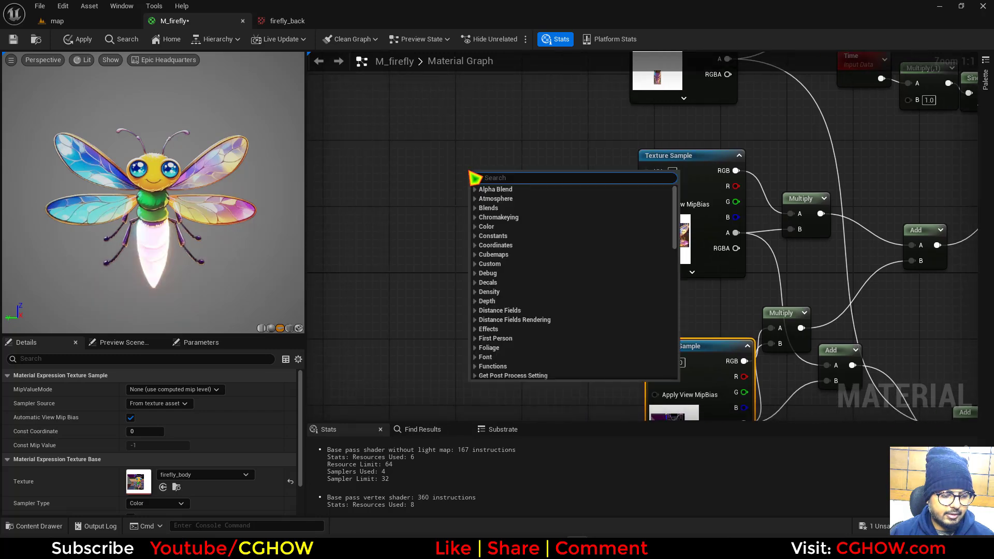
pyautogui.click(448, 167)
pyautogui.press('u')
pyautogui.click(423, 180)
pyautogui.moveTo(460, 189); pyautogui.dragTo(410, 166)
pyautogui.rightClick(498, 152)
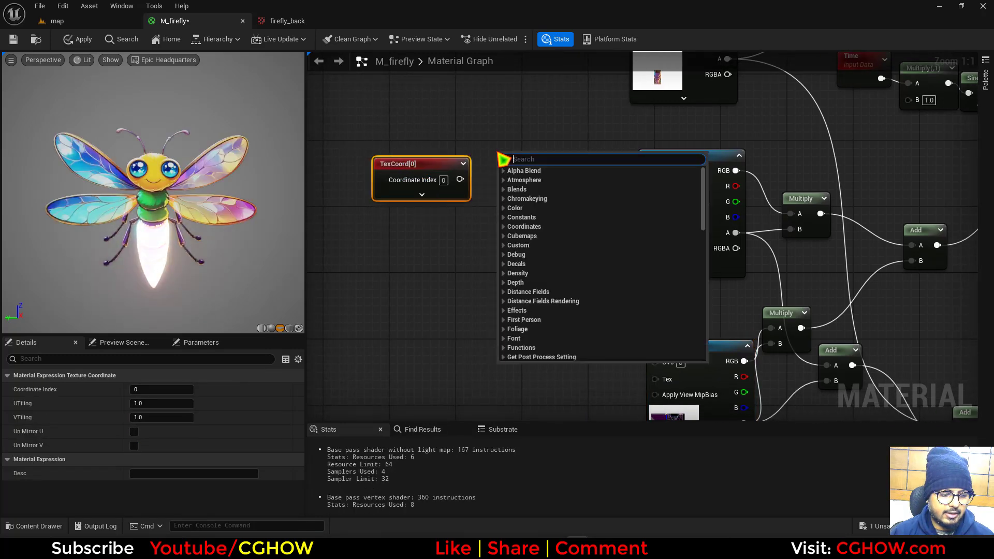
pyautogui.write('scal')
pyautogui.click(548, 273)
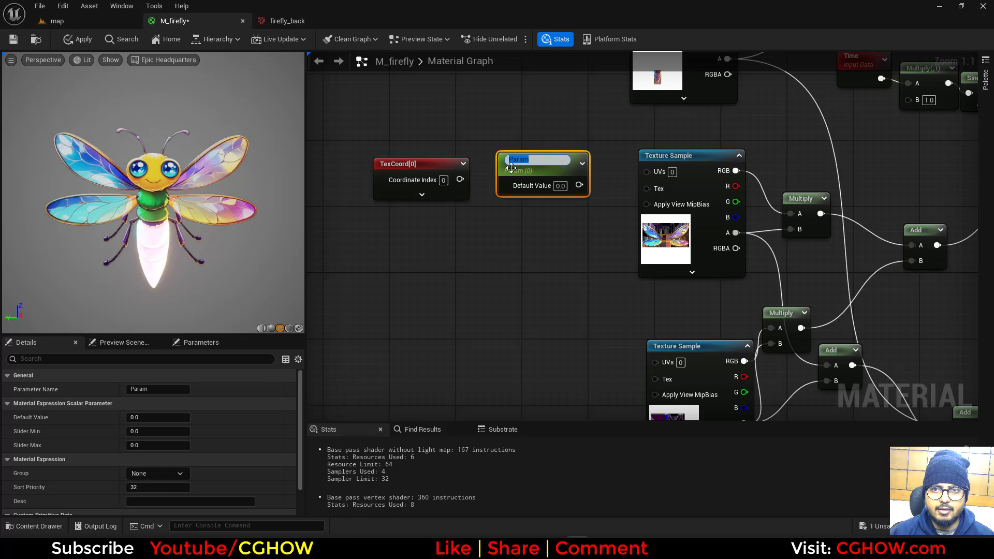
pyautogui.moveTo(598, 208); pyautogui.dragTo(498, 150)
pyautogui.press('Delete')
# Step: Add a ScaleUVsByCenter node fed by TexCoord and connect its UVs output to the firefly_wings Texture Sample
pyautogui.rightClick(497, 149)
pyautogui.write('scale')
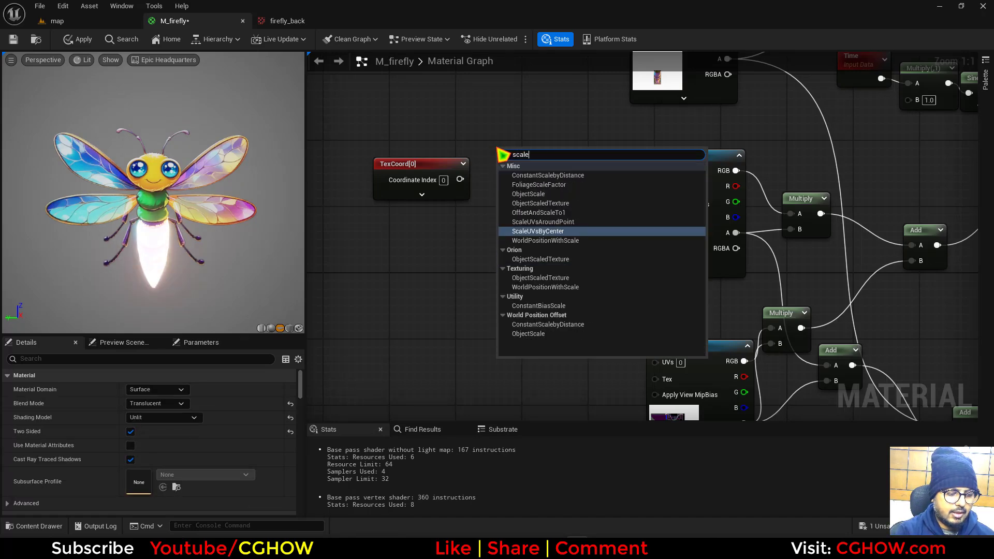
pyautogui.write('uv')
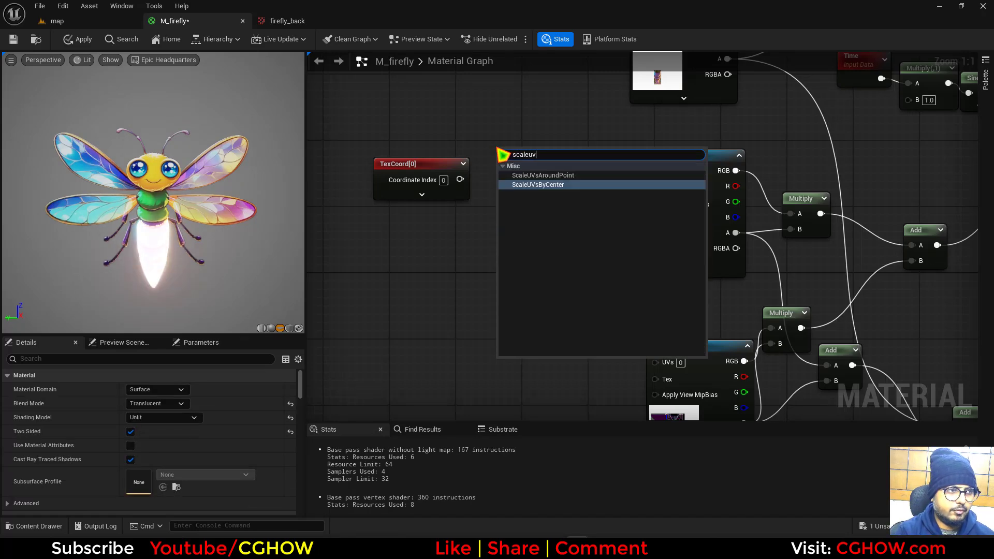
pyautogui.click(544, 188)
pyautogui.moveTo(600, 168); pyautogui.dragTo(665, 180)
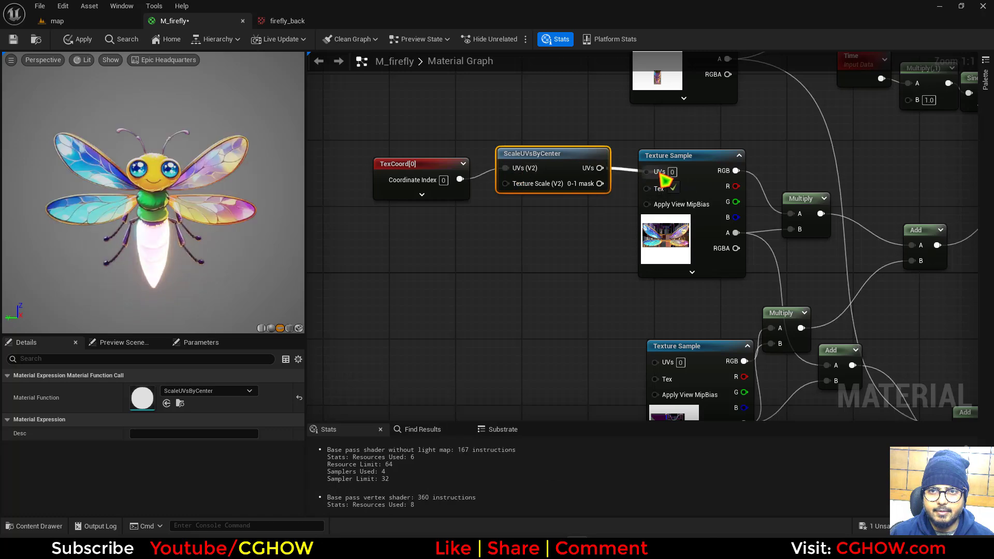
# Step: Add a Constant2Vector node below TexCoord and connect it to the Texture Scale input of ScaleUVsByCenter
pyautogui.moveTo(433, 175); pyautogui.dragTo(424, 159)
pyautogui.press('2')
pyautogui.click(409, 197)
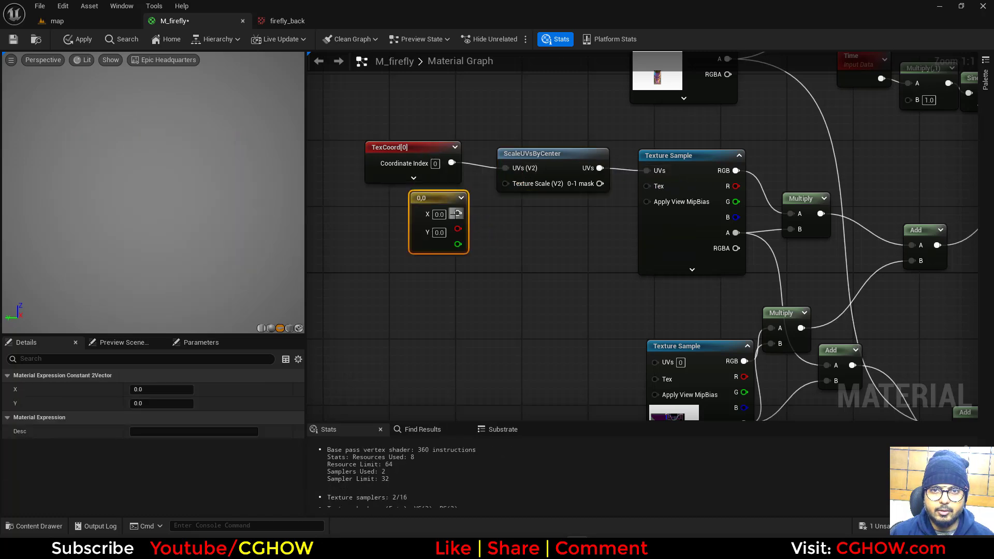
pyautogui.moveTo(457, 212); pyautogui.dragTo(511, 188)
pyautogui.moveTo(469, 241); pyautogui.dragTo(439, 291, button='right')
# Step: Set the scale vector to X 1 and Y 1, and reduce X to 0.8
pyautogui.click(410, 264)
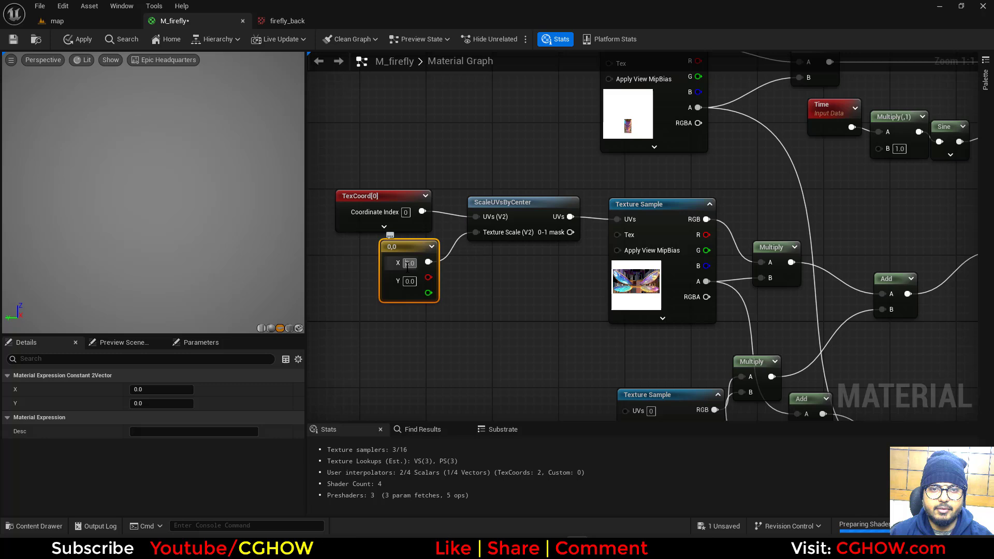
pyautogui.write('1')
pyautogui.press('Tab')
pyautogui.write('1')
pyautogui.press('Return')
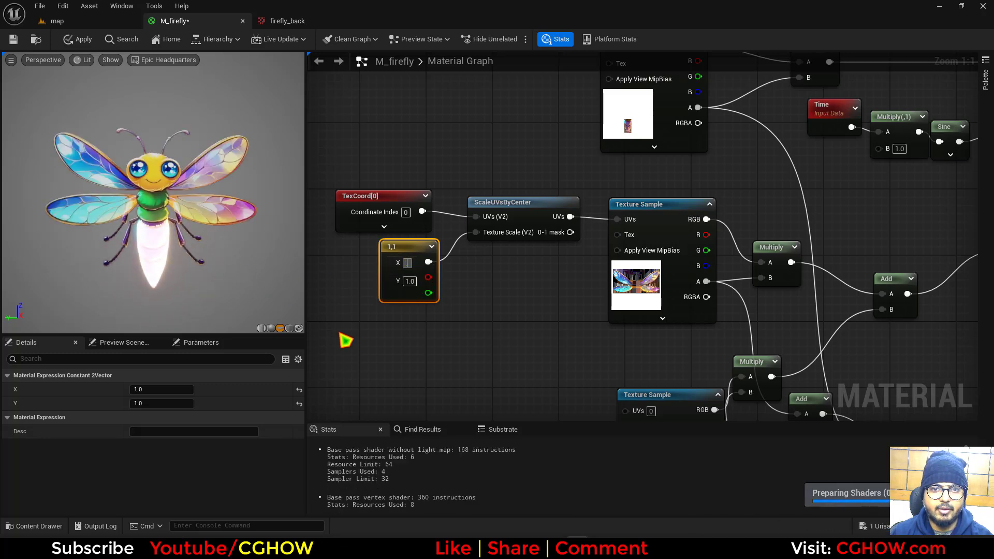
pyautogui.press('Return')
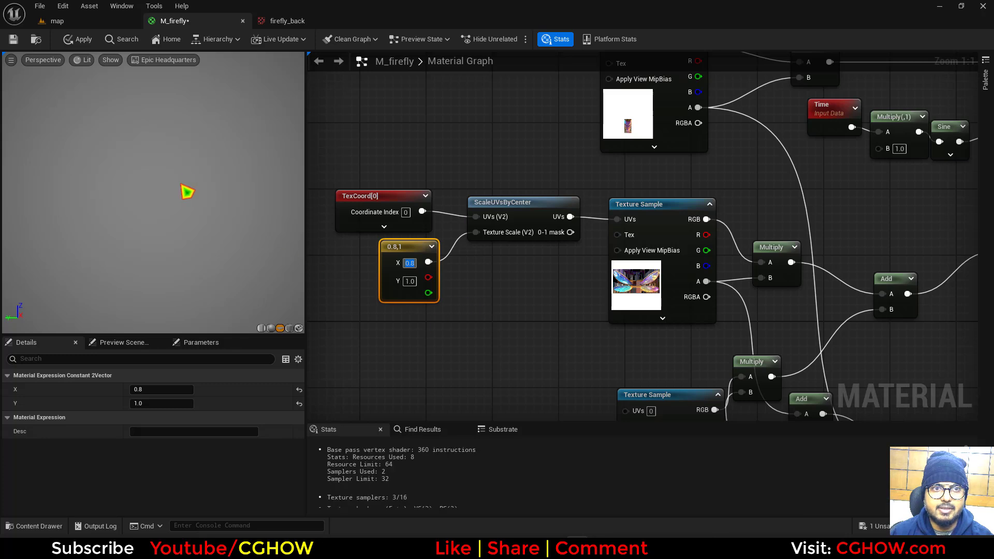
# Step: Set the Sampler Source of the firefly_wings Texture Sample to Shared: Clamp
pyautogui.click(651, 254)
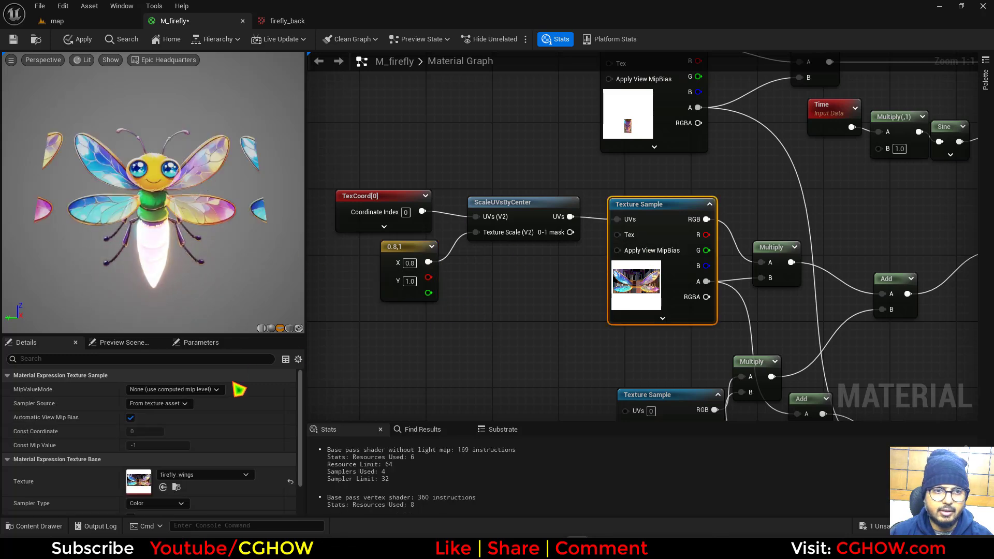
pyautogui.click(171, 403)
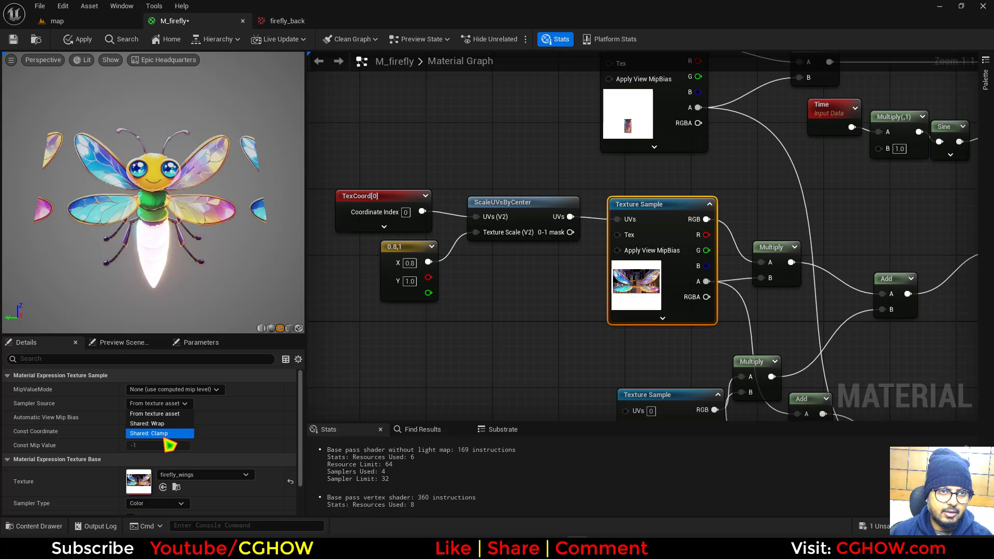
pyautogui.click(155, 433)
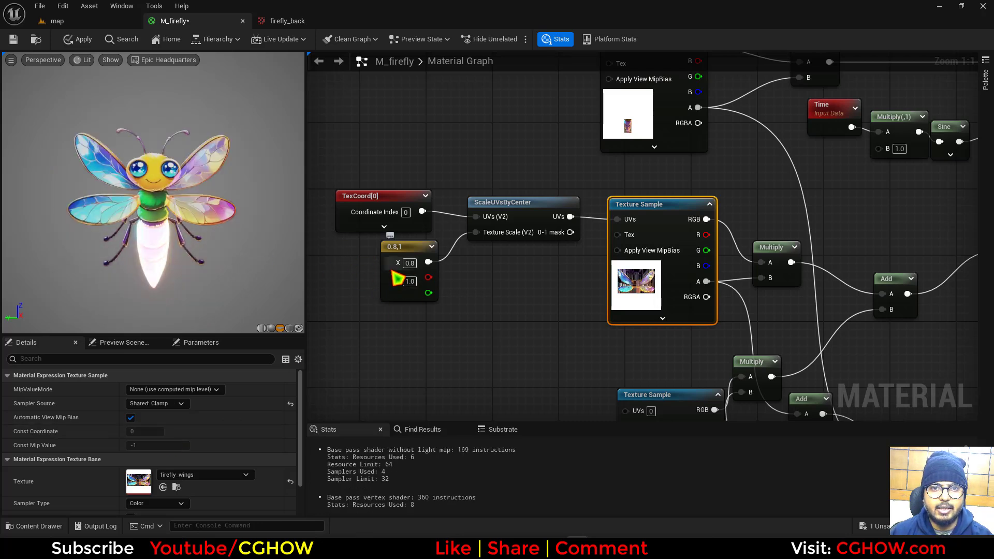
# Step: Move the scale vector aside and connect a new AppendVector node to the Texture Scale input of ScaleUVsByCenter
pyautogui.moveTo(398, 280); pyautogui.dragTo(488, 290, button='right')
pyautogui.moveTo(482, 230); pyautogui.dragTo(386, 262)
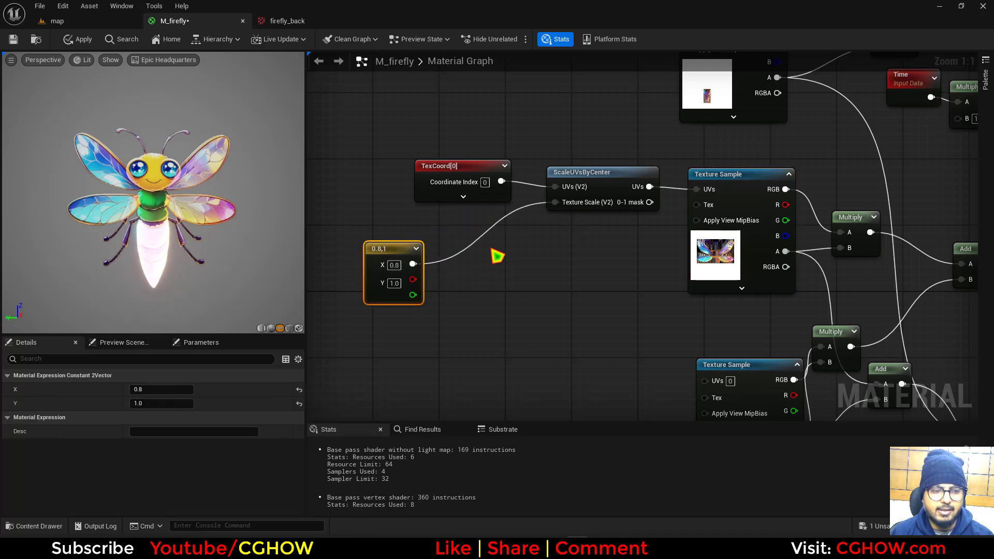
pyautogui.rightClick(495, 255)
pyautogui.write('append')
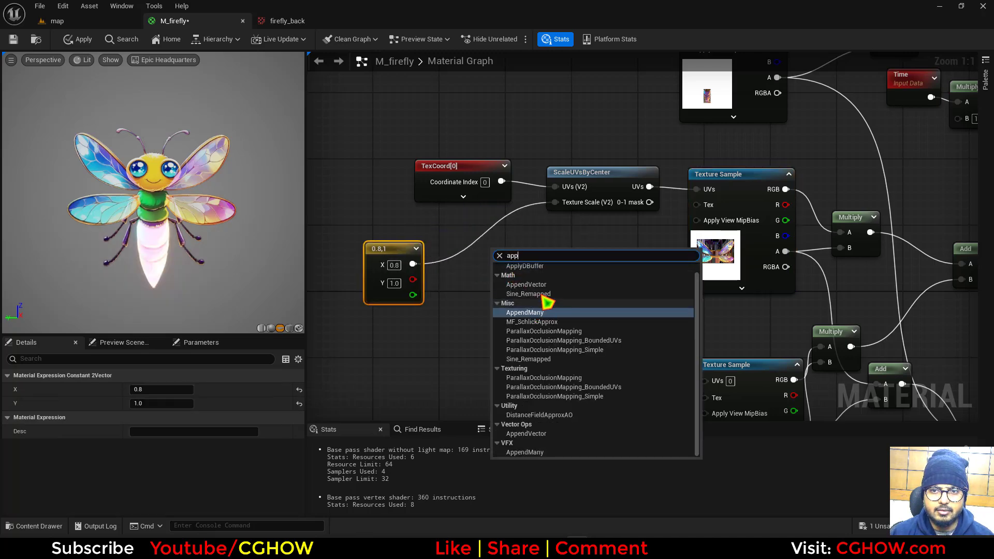
pyautogui.click(543, 304)
pyautogui.moveTo(528, 271); pyautogui.dragTo(555, 202)
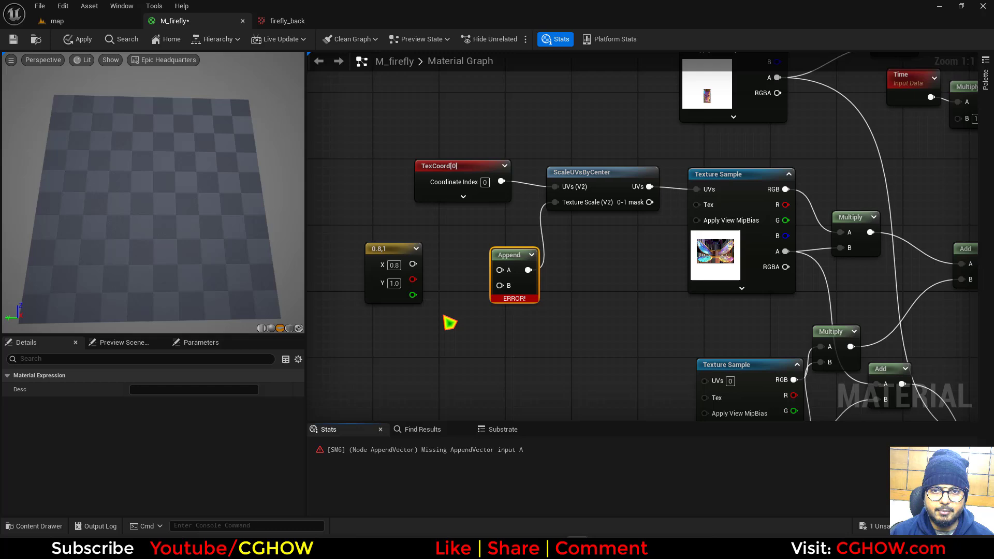
# Step: Feed input B of Append with a constant of 1 and delete the unused two-value scale vector
pyautogui.click(448, 322)
pyautogui.moveTo(503, 337); pyautogui.dragTo(503, 288)
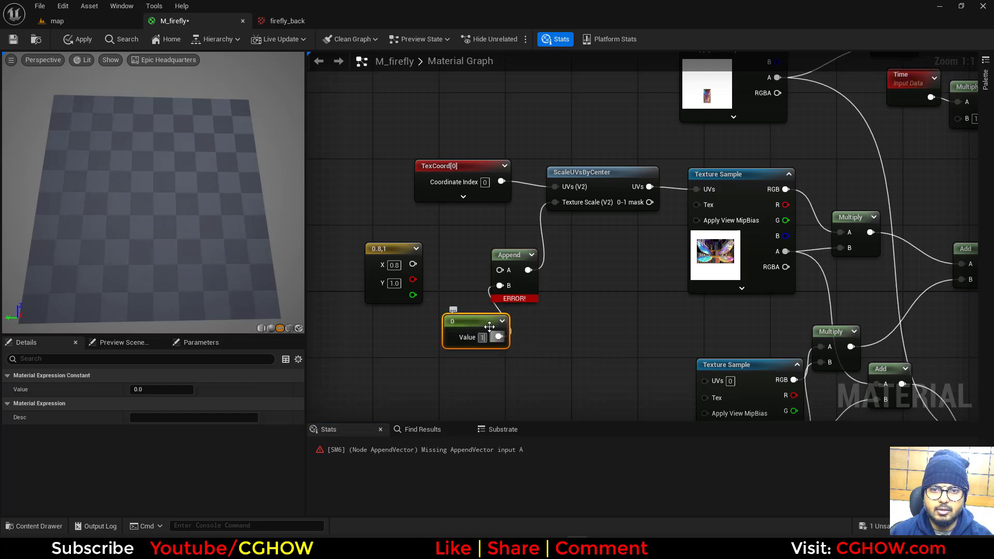
pyautogui.click(396, 252)
pyautogui.press('Delete')
# Step: Duplicate the Time, Multiply, Sine, Abs and Multiply chain beside Append and connect its output to Append's input A
pyautogui.moveTo(828, 226); pyautogui.dragTo(569, 316, button='right')
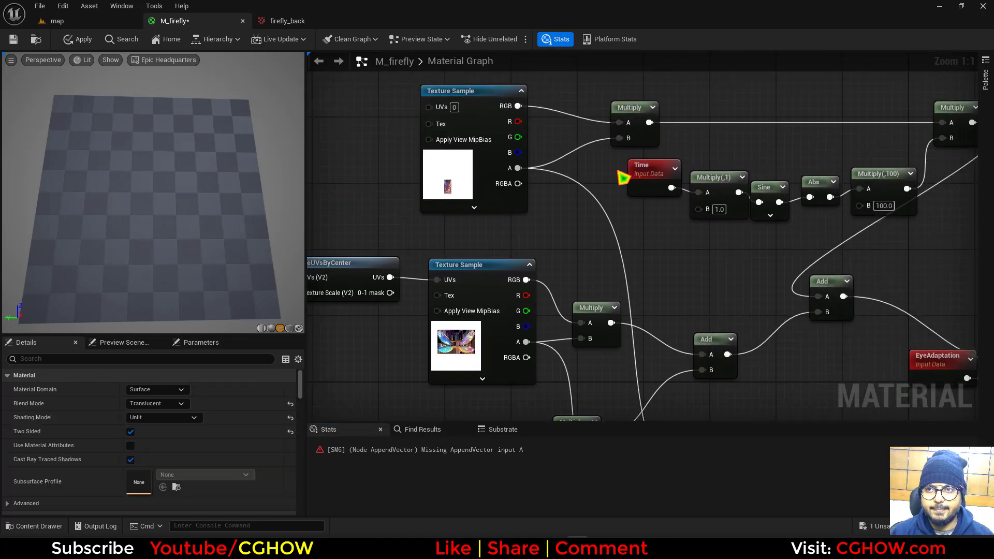
pyautogui.moveTo(623, 177); pyautogui.dragTo(958, 206)
pyautogui.moveTo(436, 280); pyautogui.dragTo(780, 191, button='right')
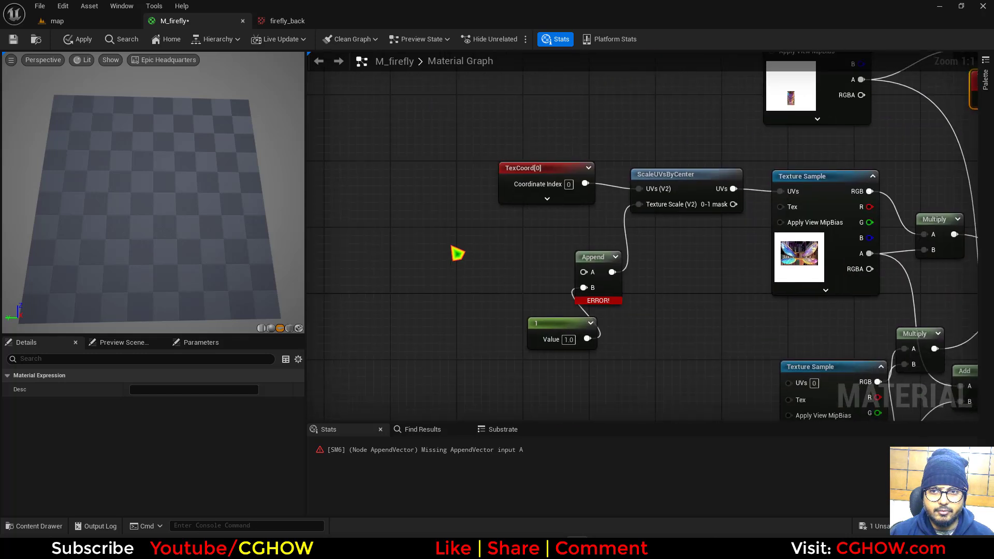
pyautogui.click(395, 257)
pyautogui.hotkey('ctrl', 'v')
pyautogui.moveTo(546, 266); pyautogui.dragTo(583, 272)
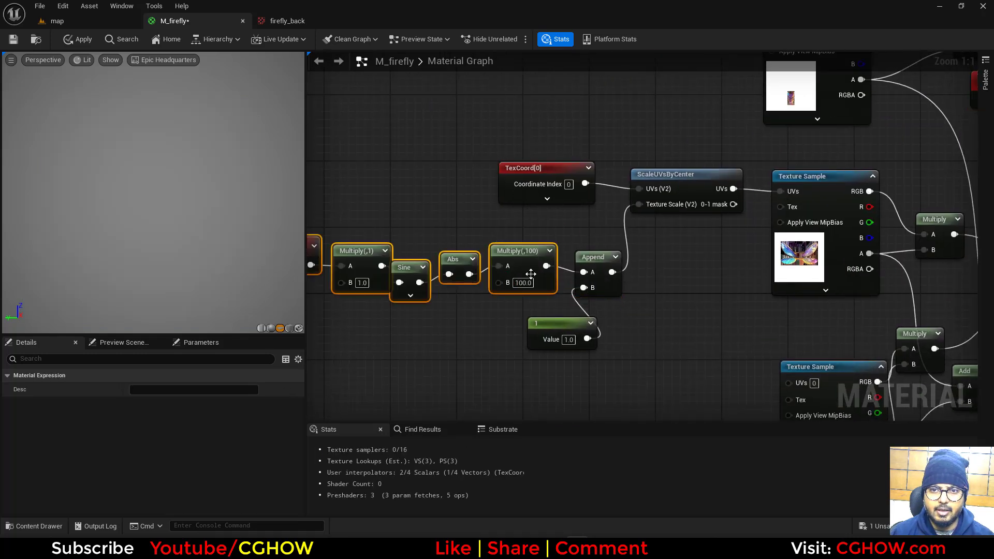
# Step: Try B values of 0.8, 0.2 and 0.9 on the Multiply that feeds Append
pyautogui.click(551, 308)
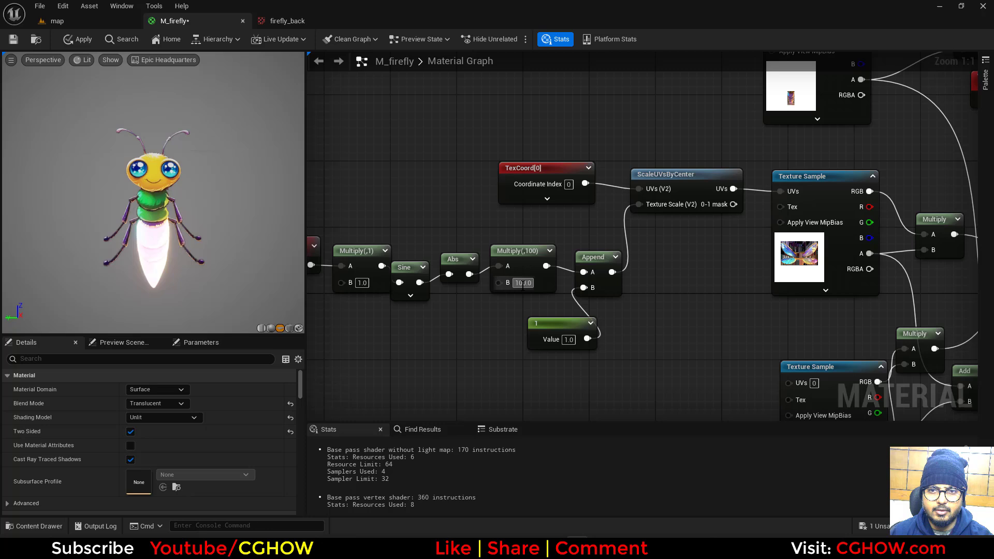
pyautogui.write('.8')
pyautogui.press('Return')
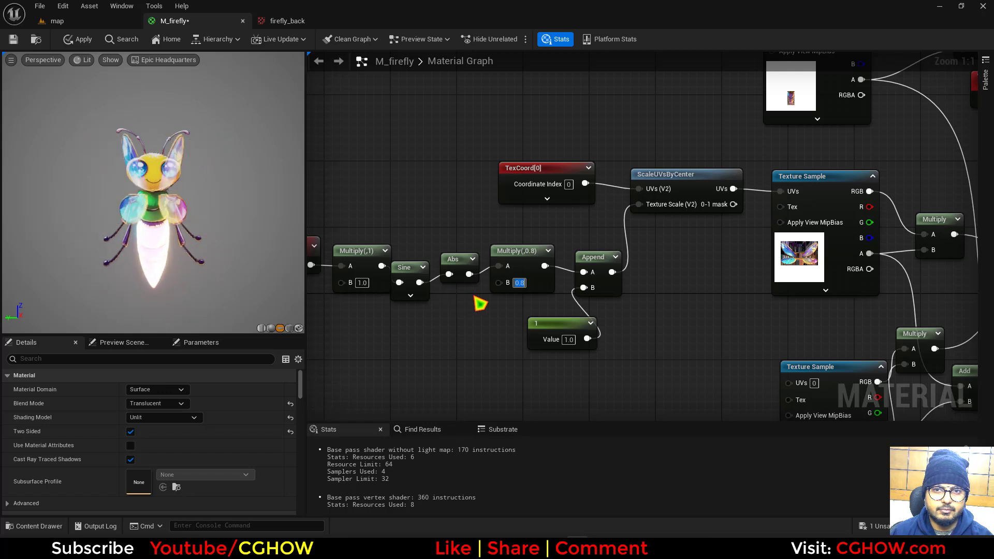
pyautogui.write('.2')
pyautogui.press('Return')
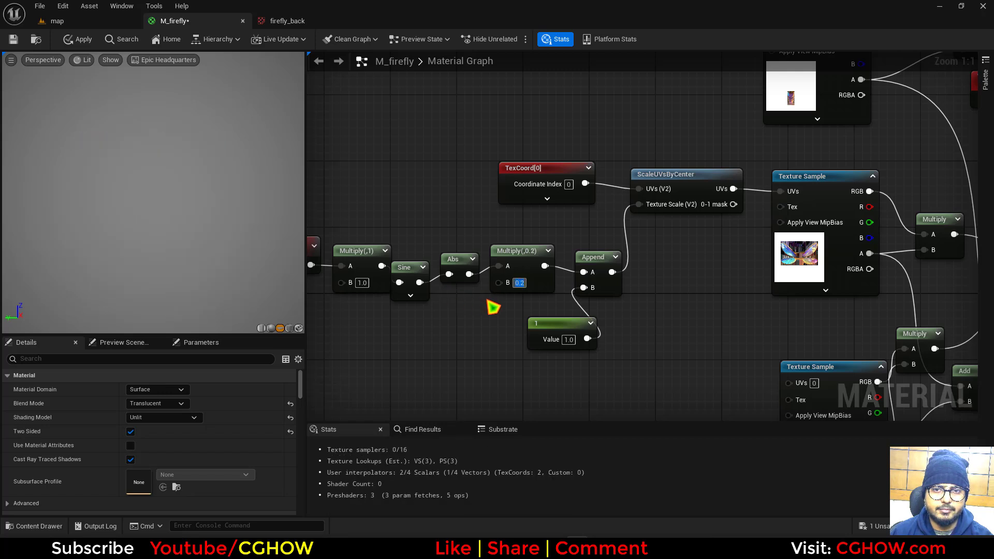
pyautogui.write('.')
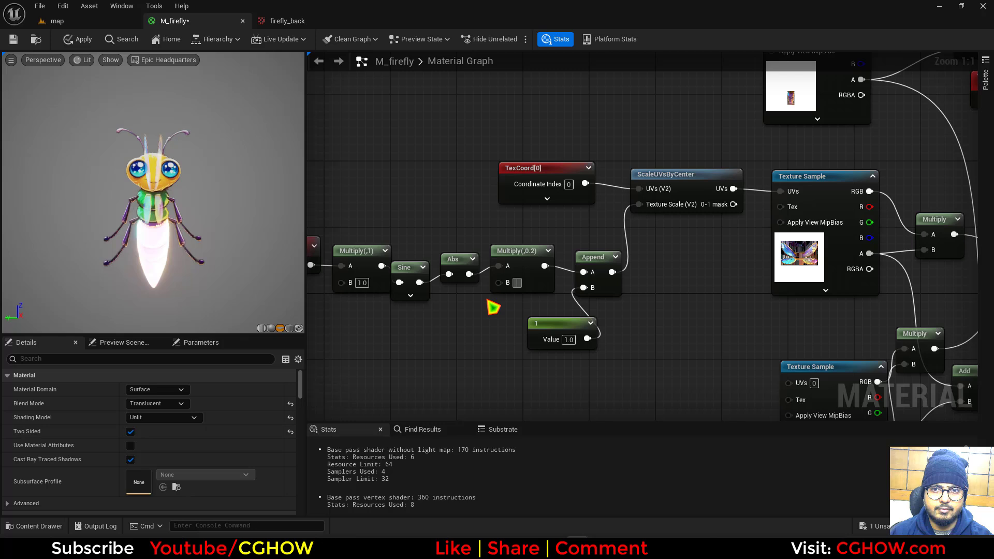
pyautogui.write('0.9')
pyautogui.press('Return')
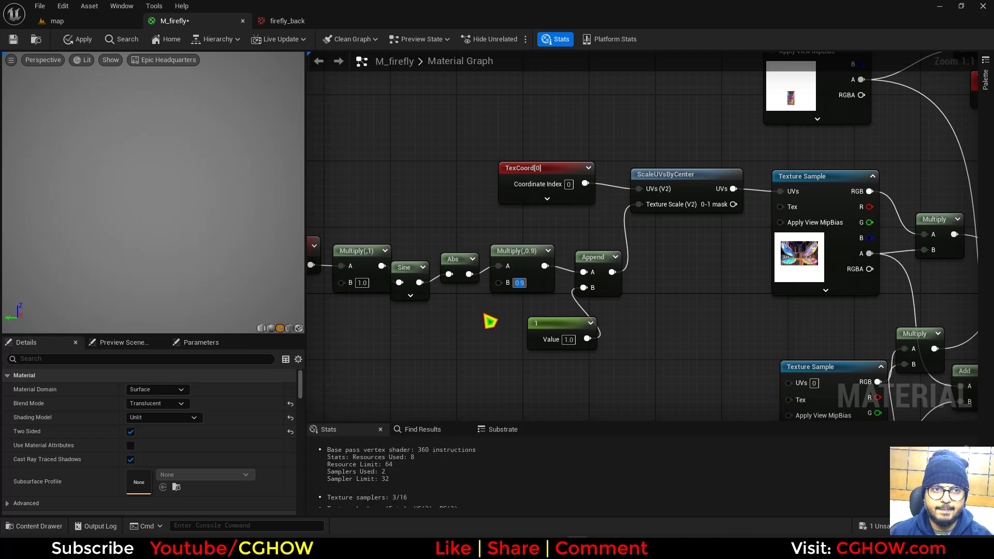
# Step: Replace the Multiply before Append with a Lerp node, wiring Abs into its Alpha and its output into Append's A
pyautogui.moveTo(489, 320); pyautogui.dragTo(555, 315, button='right')
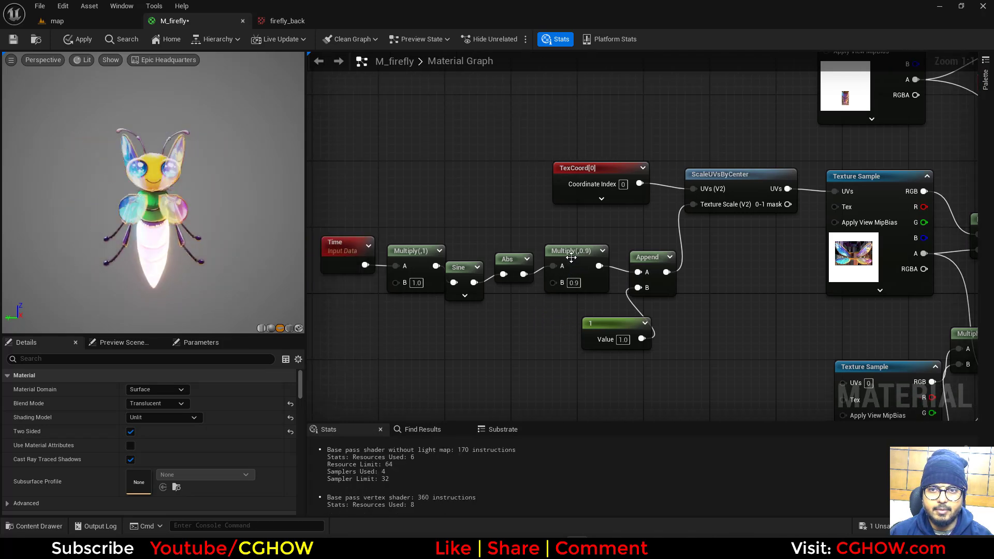
pyautogui.click(558, 248)
pyautogui.press('Delete')
pyautogui.click(553, 243)
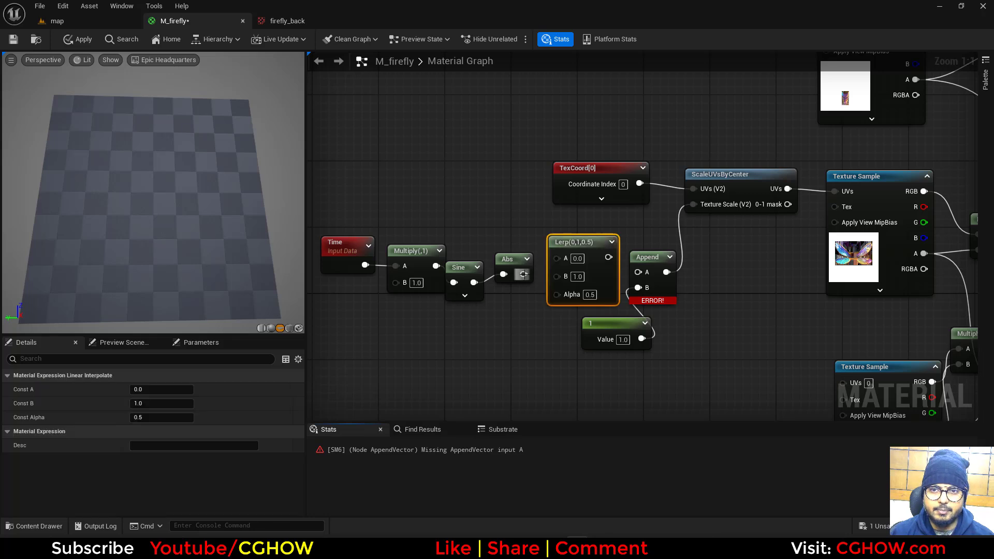
pyautogui.moveTo(564, 300); pyautogui.dragTo(564, 299)
pyautogui.moveTo(600, 250); pyautogui.dragTo(641, 274)
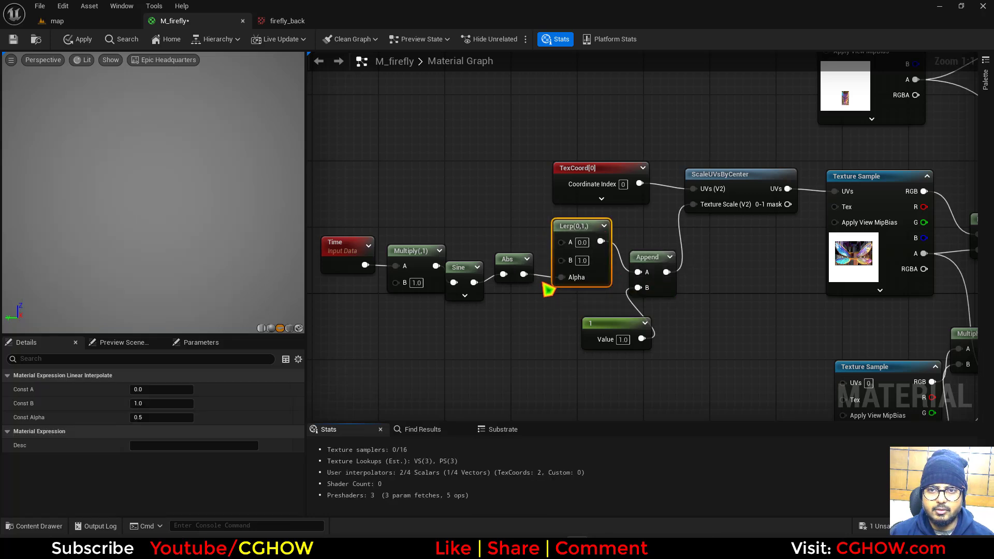
# Step: Set input A of the wing-scale Lerp to 0.8
pyautogui.click(582, 242)
pyautogui.write('0.8')
pyautogui.press('Return')
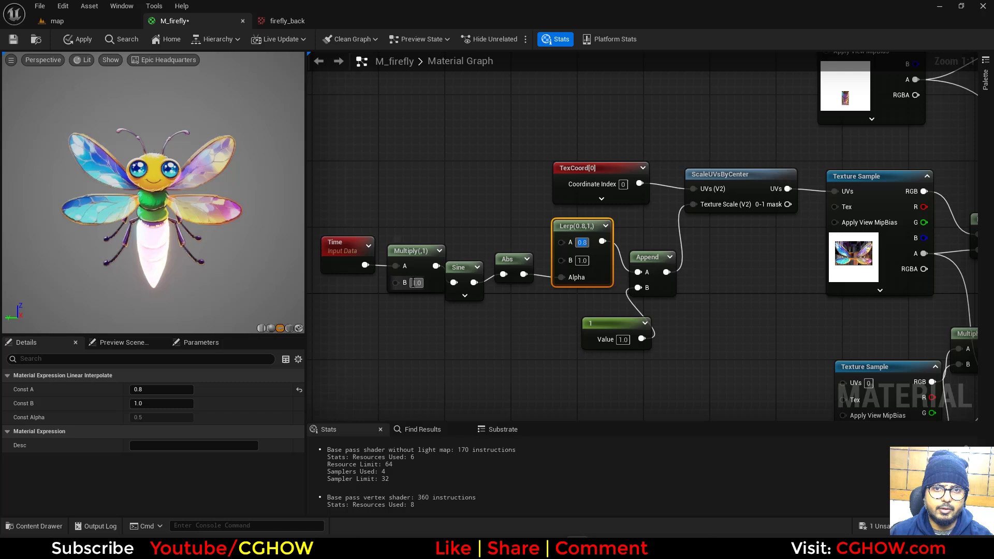
# Step: Try 0.1 as input B of the wing chain's Multiply after Time, and settle on 10
pyautogui.write('0.1')
pyautogui.press('Return')
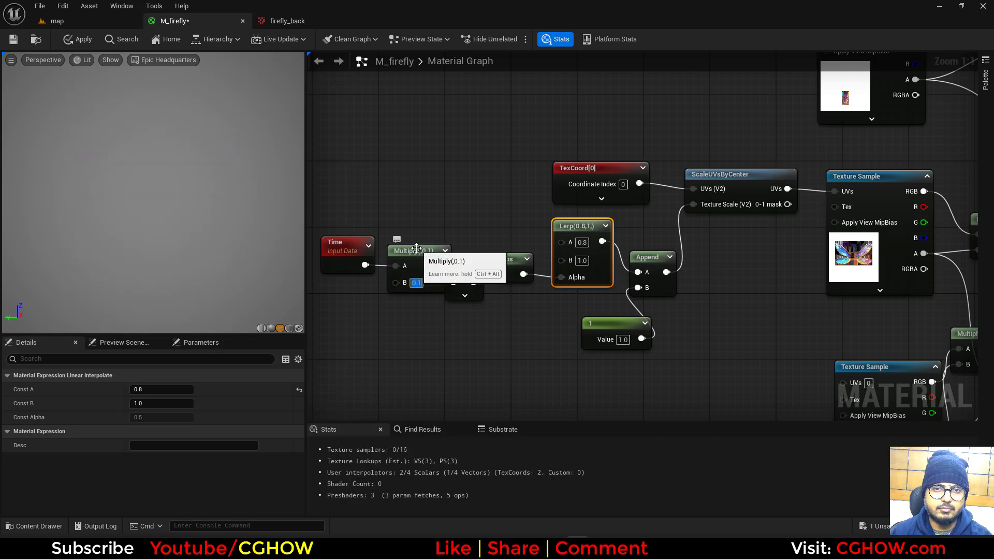
pyautogui.moveTo(416, 248); pyautogui.dragTo(411, 251)
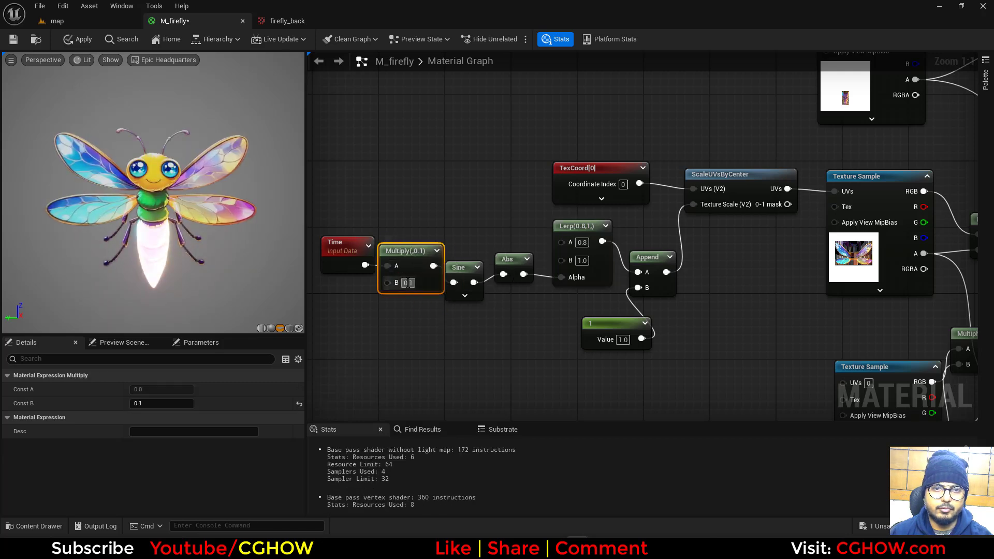
pyautogui.write('01')
pyautogui.press('Return')
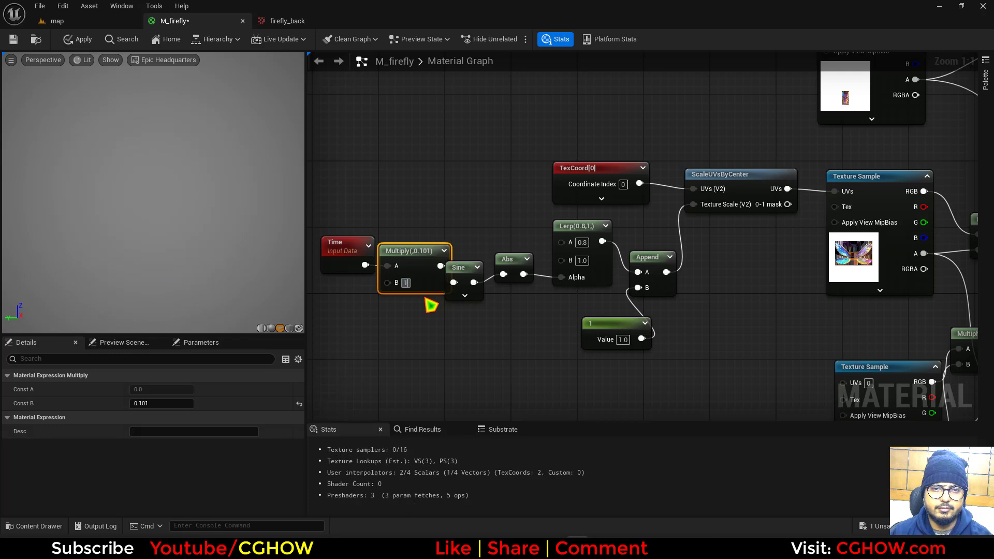
pyautogui.scroll(-2, 689, 333)
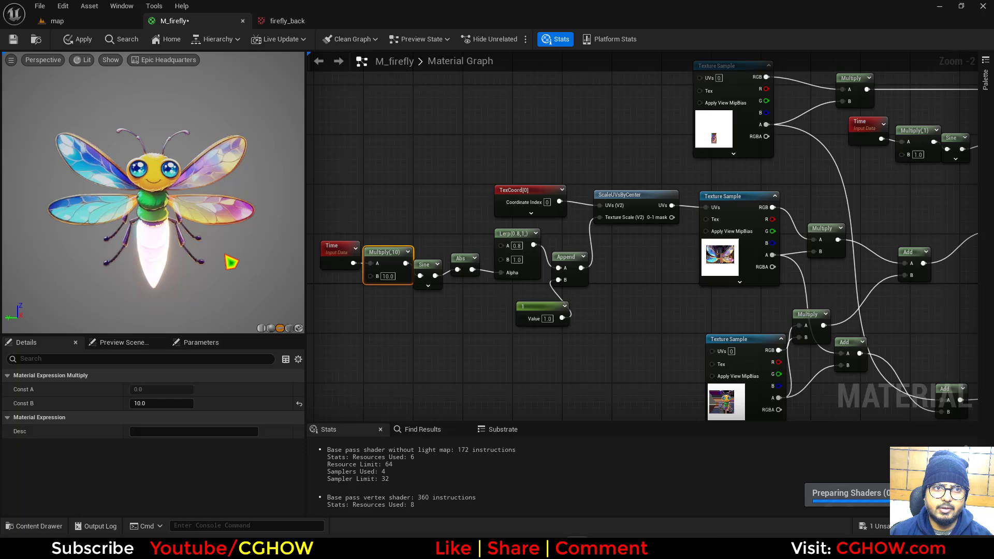
# Step: Save the M_firefly material
pyautogui.scroll(-4, 544, 283)
pyautogui.moveTo(545, 282); pyautogui.dragTo(454, 265, button='right')
pyautogui.scroll(3, 633, 282)
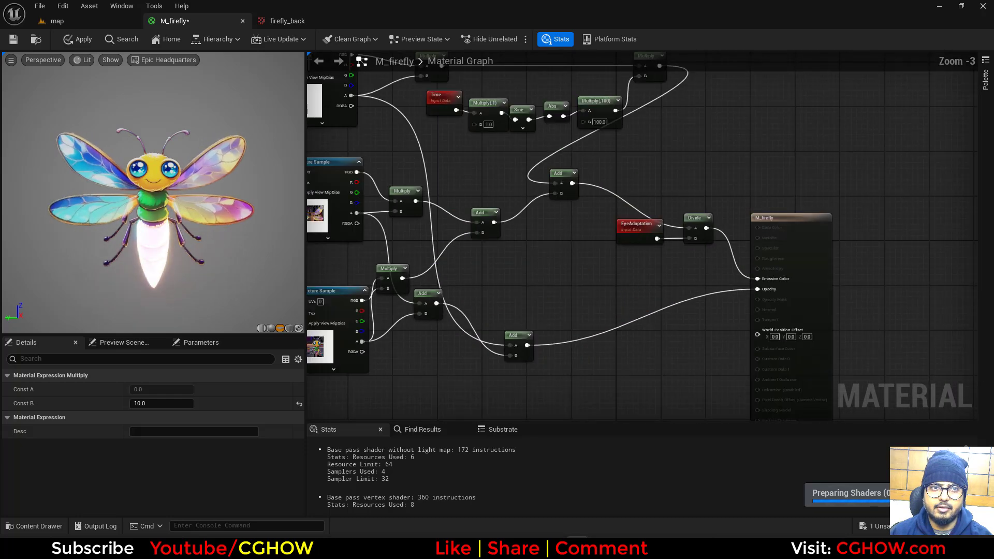
pyautogui.moveTo(626, 282)
pyautogui.mouseDown(button='right')
pyautogui.moveTo(499, 288)
pyautogui.moveTo(625, 277)
pyautogui.mouseUp(button='right')
pyautogui.moveTo(511, 251); pyautogui.dragTo(583, 413, button='right')
pyautogui.scroll(1, 559, 291)
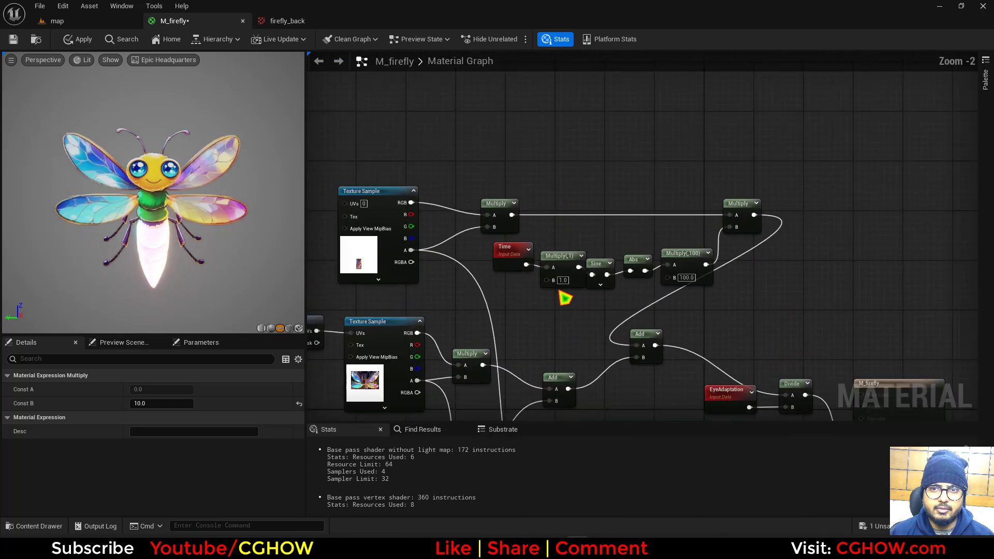
pyautogui.moveTo(564, 298); pyautogui.dragTo(519, 153, button='right')
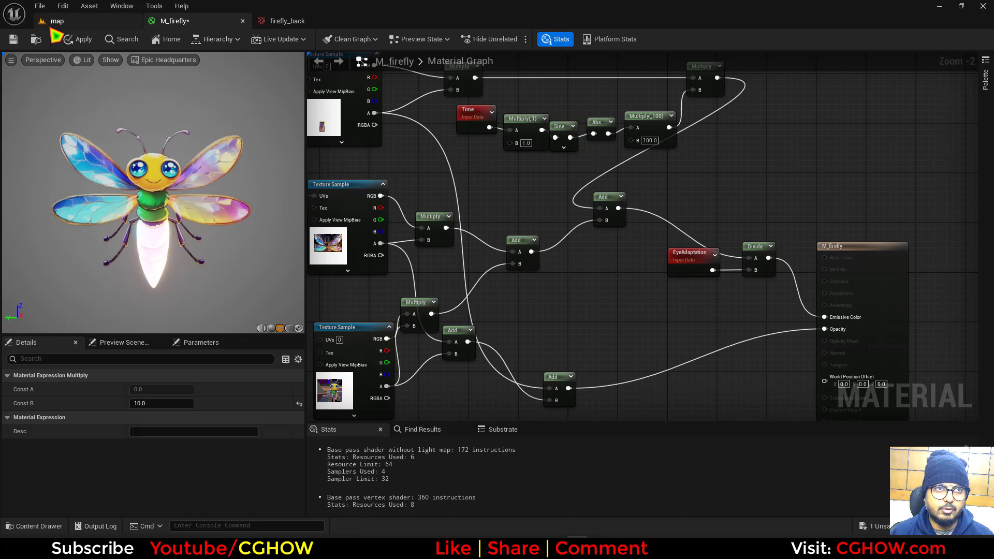
pyautogui.click(14, 39)
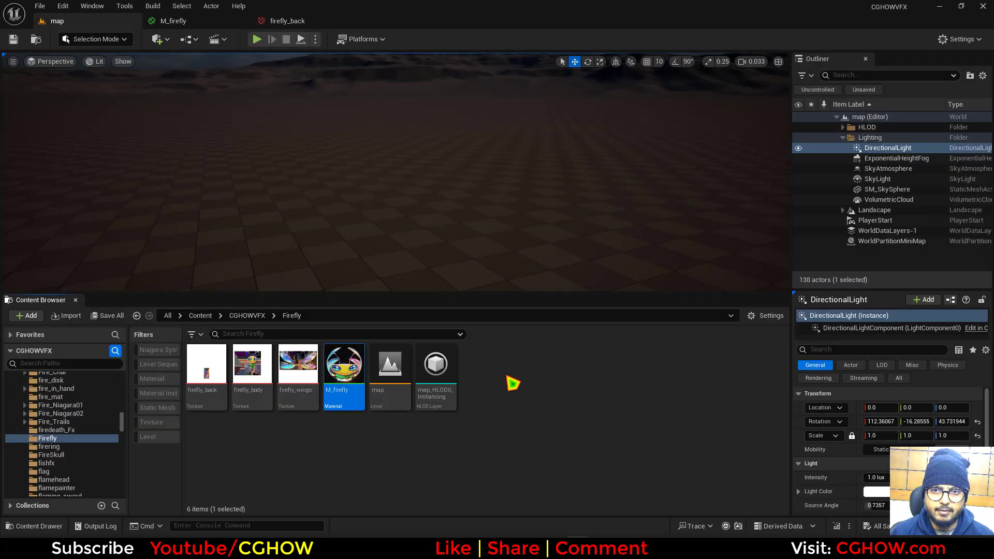
# Step: Create a Niagara system named NS_Firefly in the Firefly folder and add a Fountain emitter to it
pyautogui.rightClick(507, 382)
pyautogui.click(577, 269)
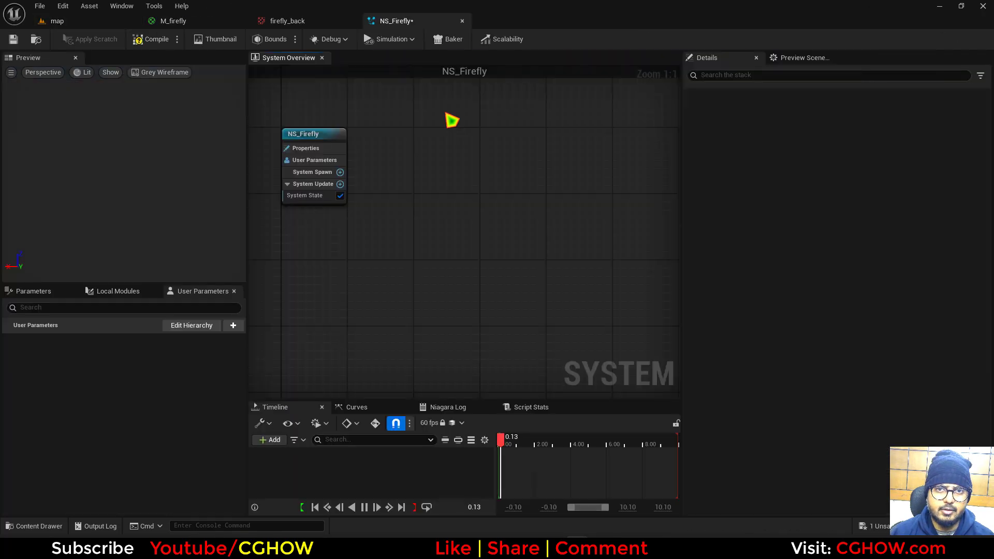
pyautogui.rightClick(450, 119)
pyautogui.click(477, 138)
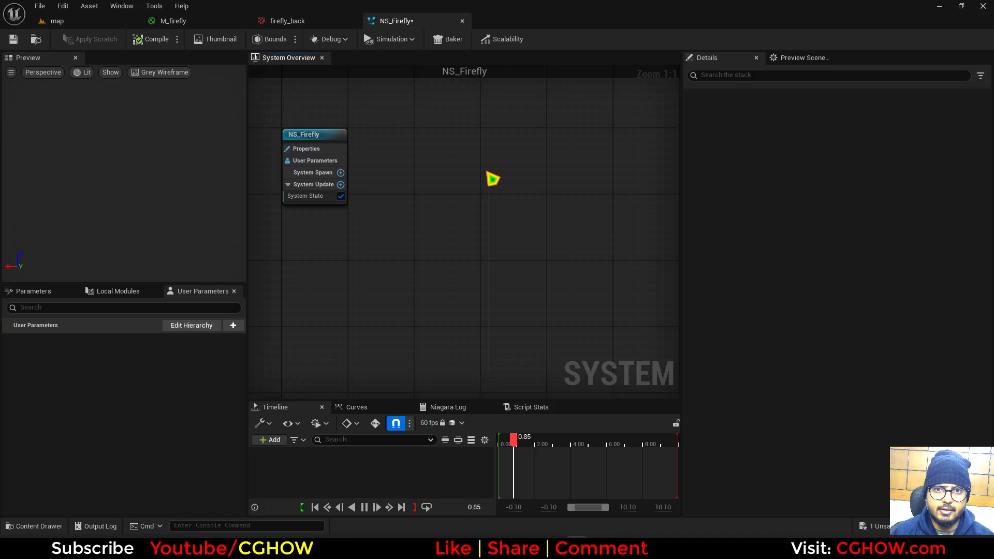
pyautogui.click(331, 207)
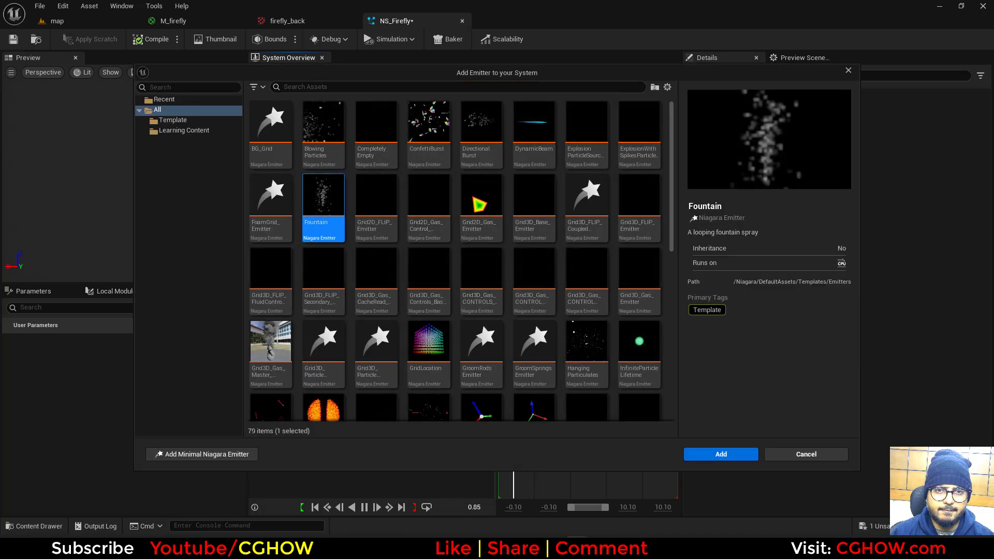
pyautogui.click(720, 454)
# Step: Assign the M_firefly material to the Fountain emitter's Sprite Renderer
pyautogui.click(460, 339)
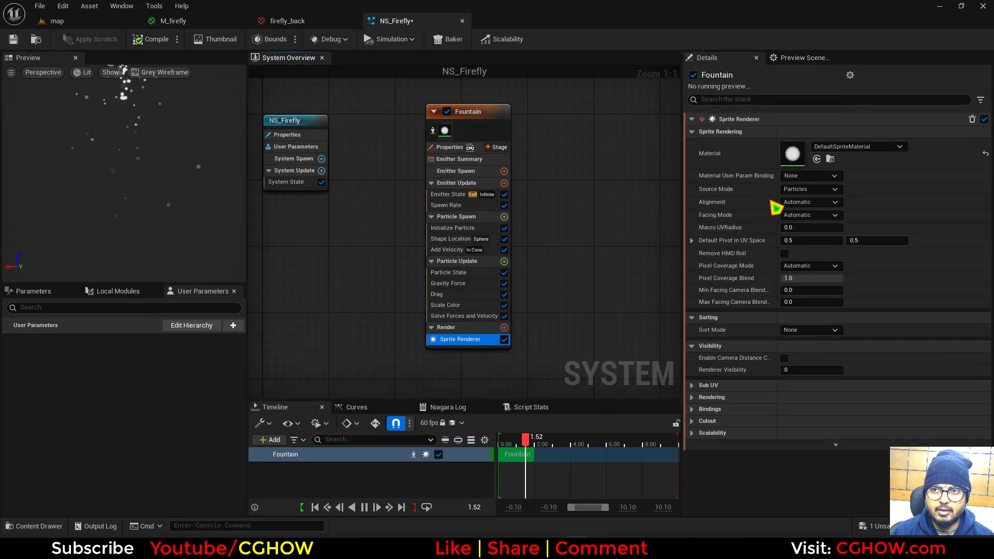
pyautogui.click(817, 159)
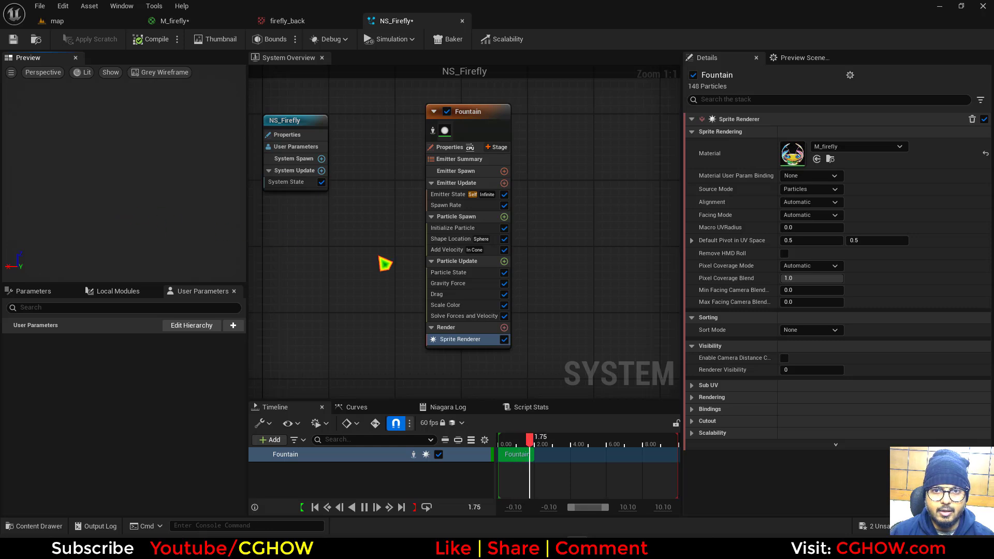
# Step: Change the Shape Location primitive to Box / Plane with a box size of 500 on all three axes
pyautogui.click(450, 238)
pyautogui.click(812, 159)
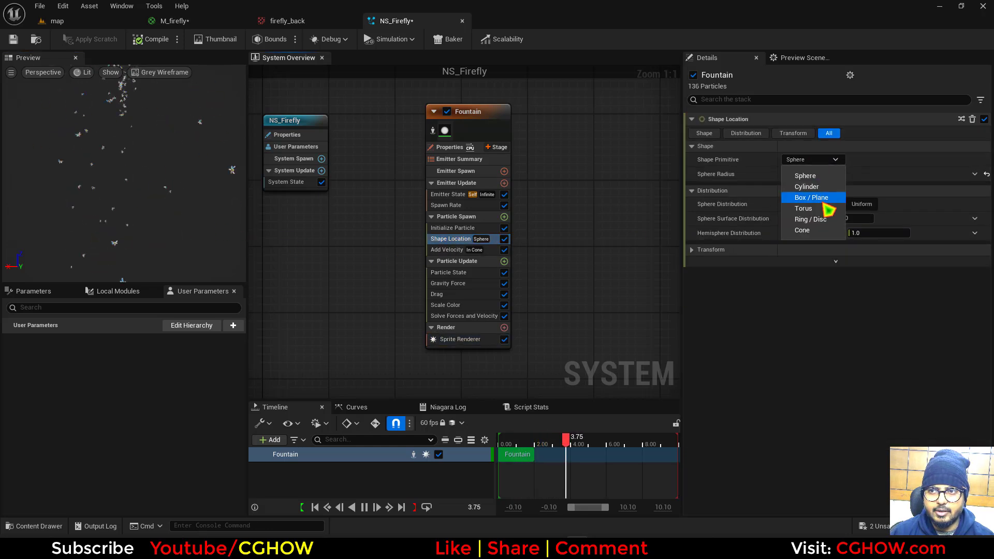
pyautogui.click(825, 200)
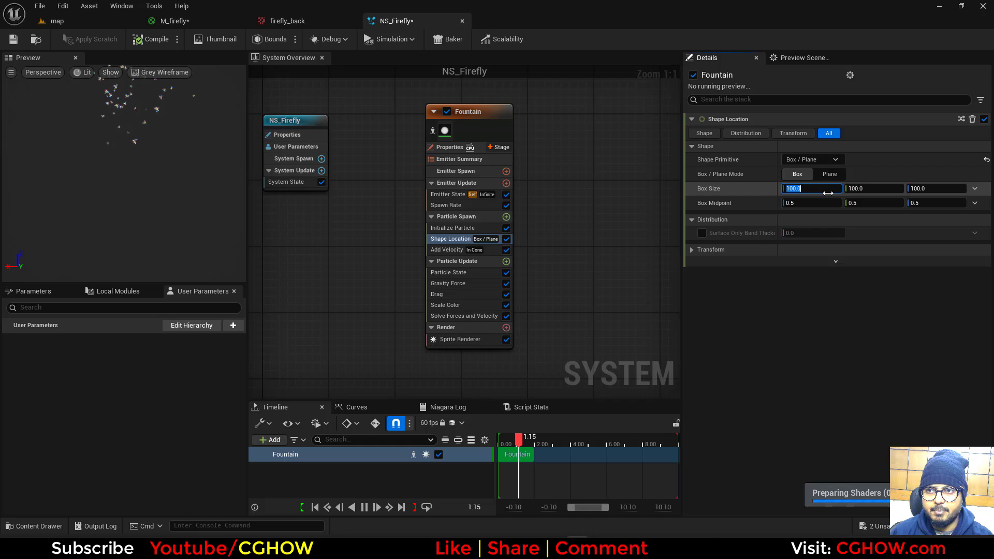
pyautogui.write('500')
pyautogui.press('Return')
pyautogui.click(921, 185)
pyautogui.write('50')
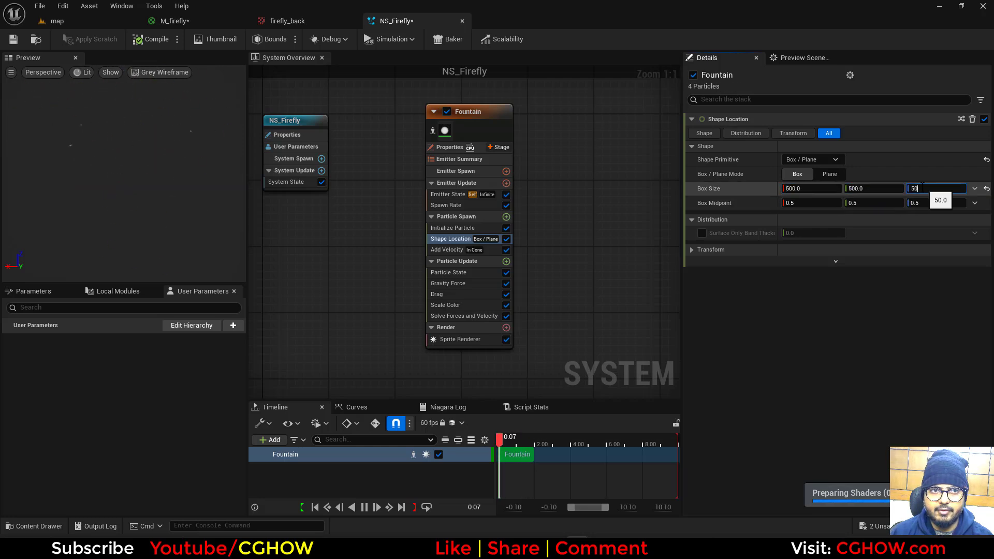
pyautogui.write('0')
pyautogui.press('Return')
# Step: Delete the Add Velocity and Gravity Force modules from the Fountain emitter
pyautogui.click(446, 251)
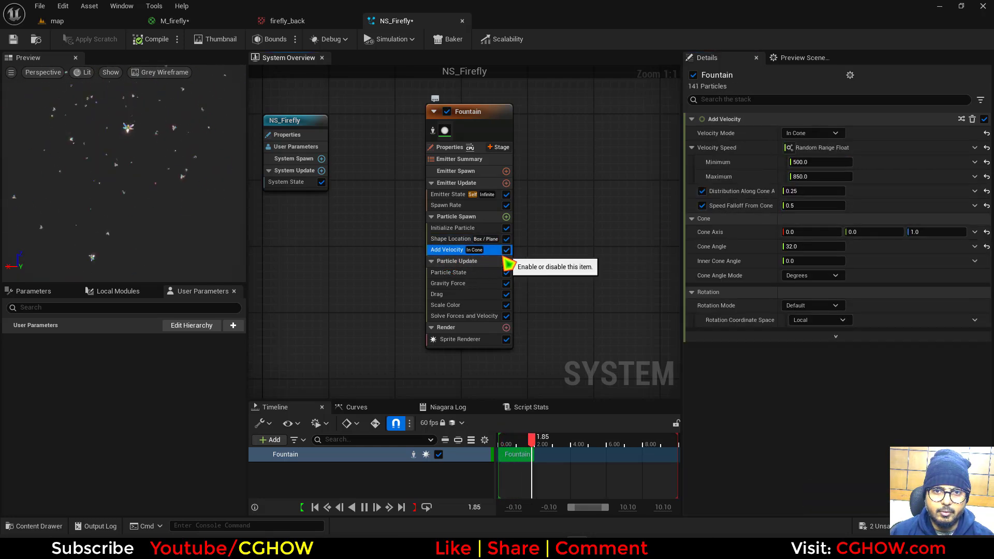
pyautogui.press('Delete')
pyautogui.click(470, 274)
pyautogui.press('Delete')
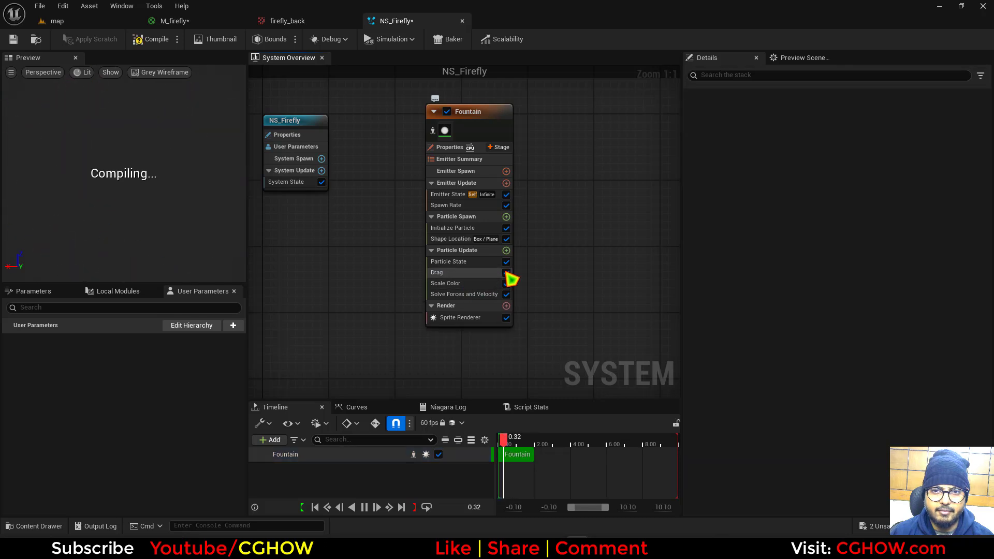
# Step: Add a Curl Noise Force module to Particle Update with a noise strength of 100
pyautogui.click(506, 251)
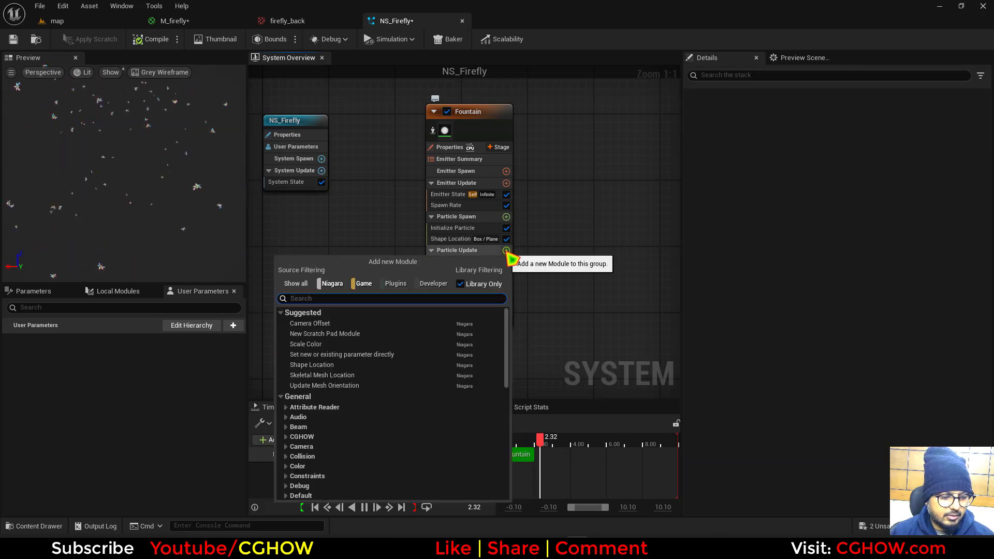
pyautogui.write('curl')
pyautogui.click(334, 376)
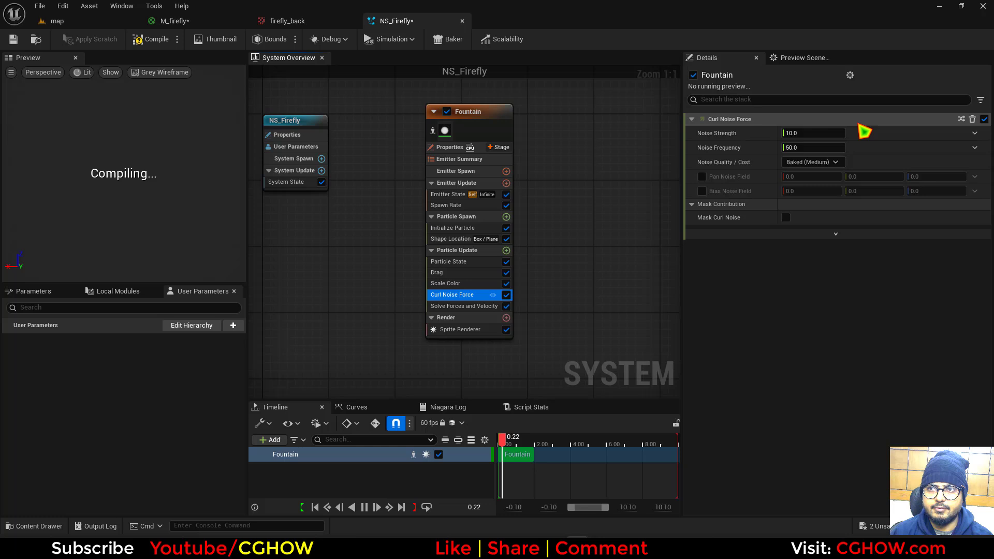
pyautogui.click(805, 133)
pyautogui.write('100')
pyautogui.press('Return')
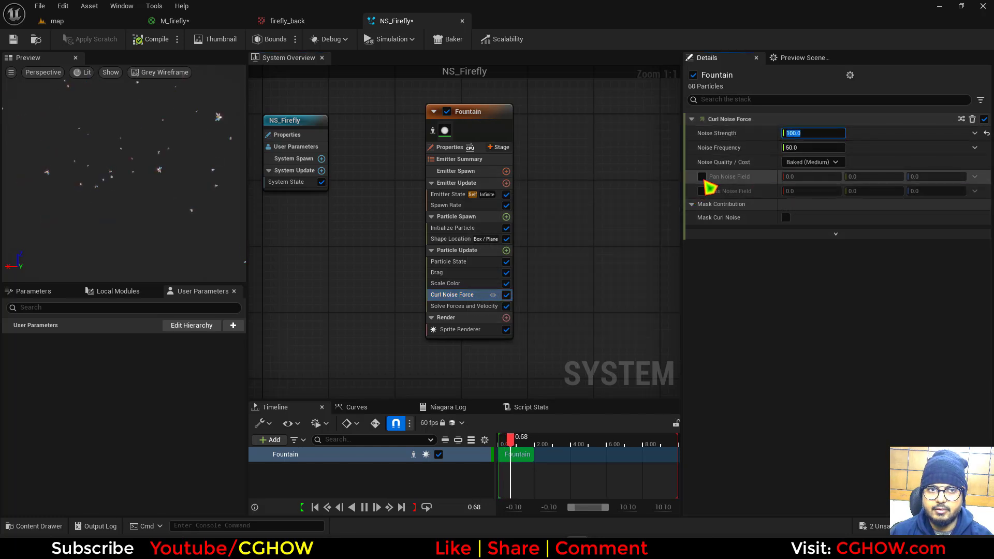
# Step: Enable Pan Noise Field on the Curl Noise Force and set it to 0.2, 0.5 and 1.0
pyautogui.write('.5')
pyautogui.click(819, 178)
pyautogui.write('.2')
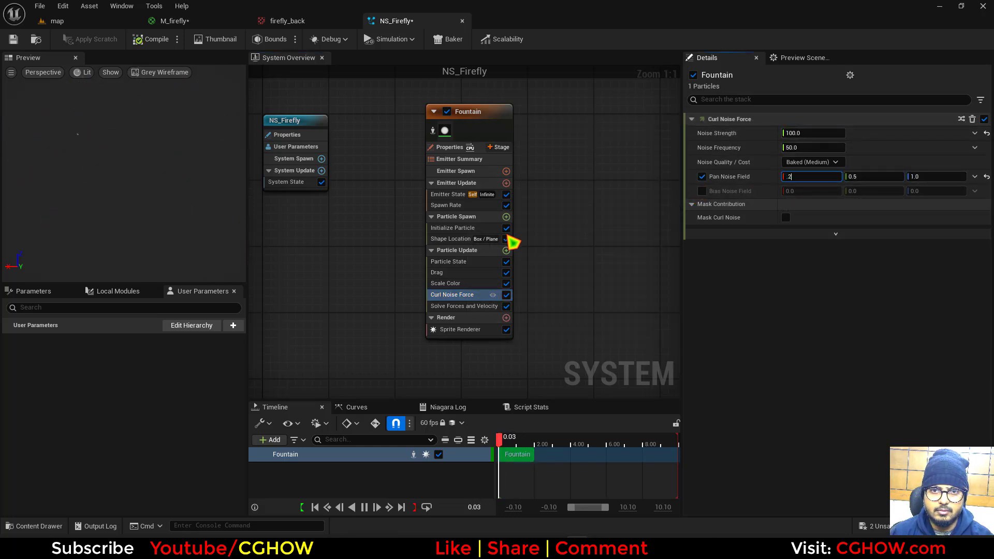
# Step: Set the minimum uniform sprite size to 1 in Initialize Particle and enable Local Space in the emitter properties
pyautogui.click(469, 229)
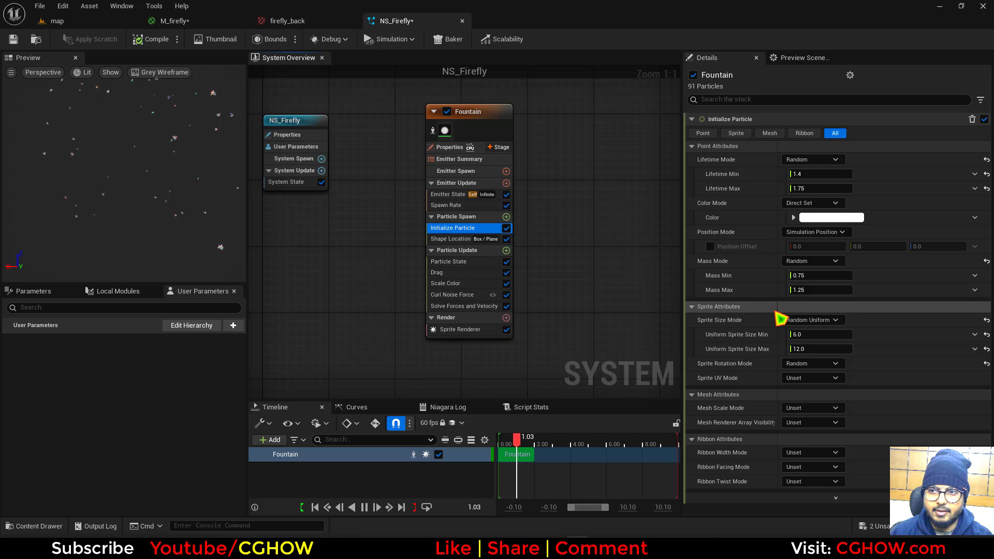
pyautogui.click(810, 337)
pyautogui.write('1')
pyautogui.press('Return')
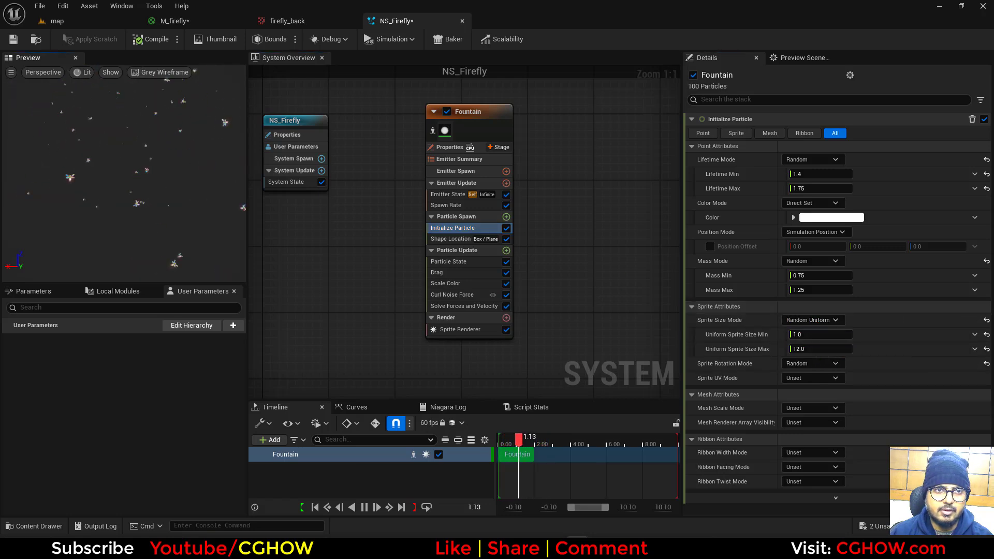
pyautogui.click(448, 148)
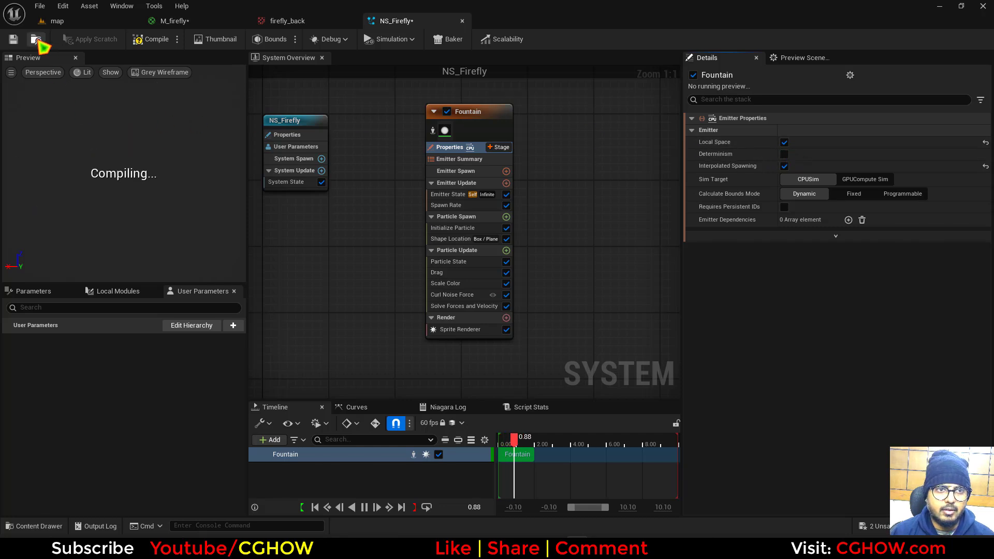
# Step: Place the NS_Firefly system in the map level and switch the viewport to game view
pyautogui.click(36, 40)
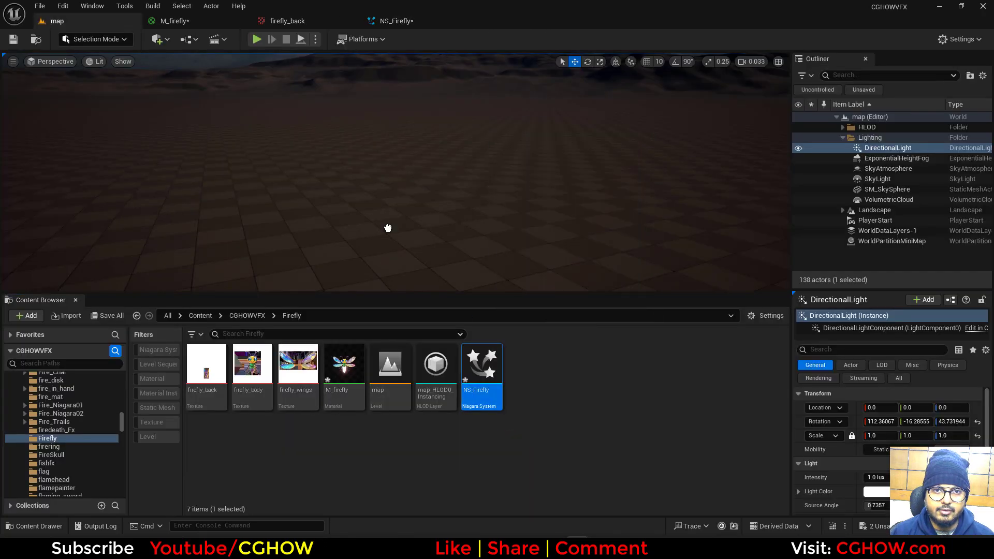
pyautogui.moveTo(388, 228); pyautogui.dragTo(388, 228)
pyautogui.moveTo(387, 194); pyautogui.dragTo(387, 151)
pyautogui.moveTo(387, 151); pyautogui.dragTo(425, 239, button='right')
pyautogui.scroll(7, 382, 174)
pyautogui.press('w')
pyautogui.scroll(2, 404, 160)
pyautogui.press('g')
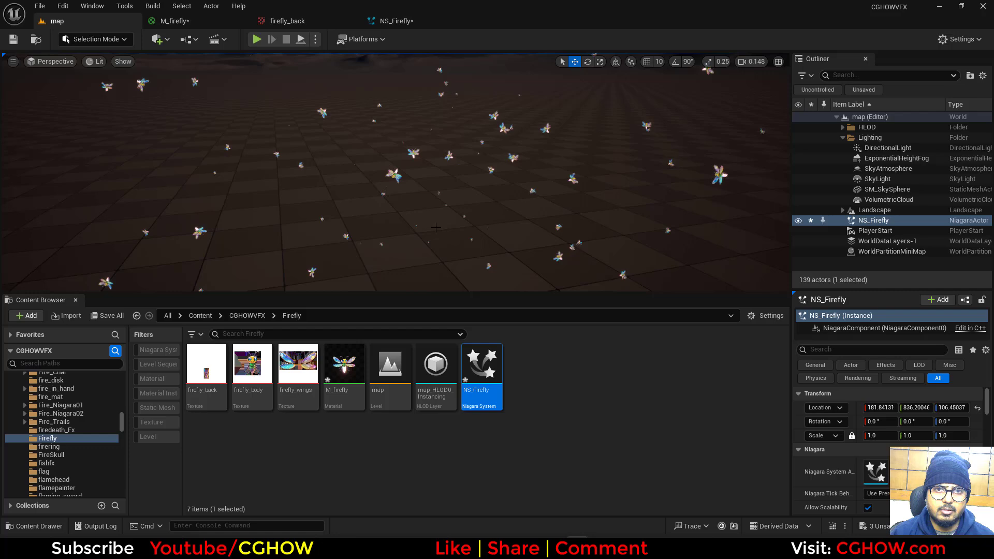
# Step: Set the Sprite Renderer's alignment to Velocity Aligned in NS_Firefly
pyautogui.click(391, 22)
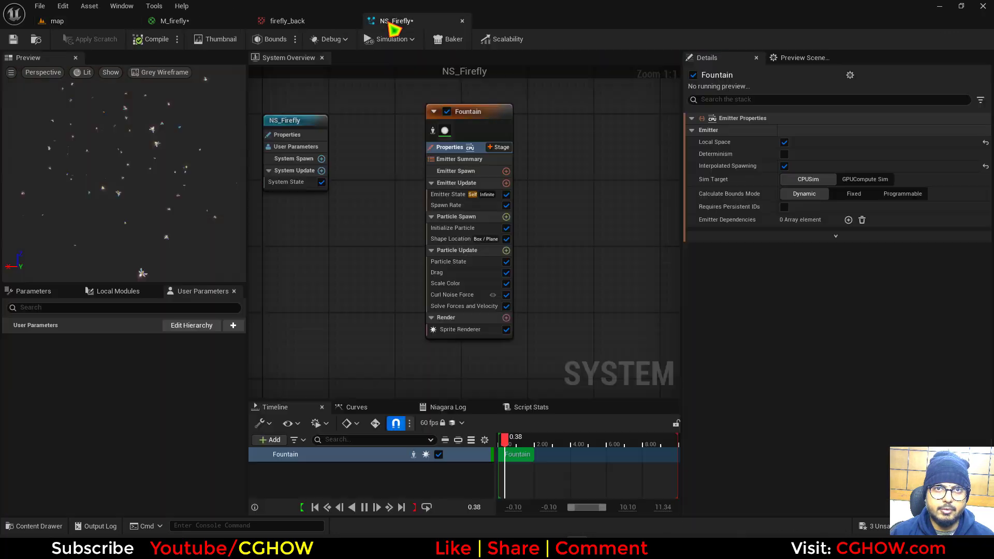
pyautogui.click(482, 331)
pyautogui.click(827, 202)
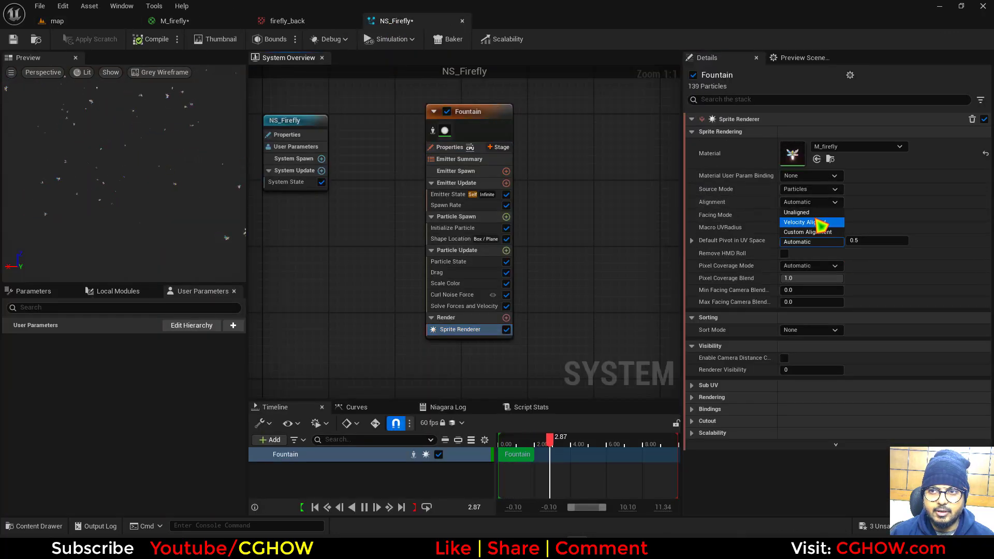
# Step: Set the Shape Location box size to 1500 in X and 1500 in Y
pyautogui.click(450, 239)
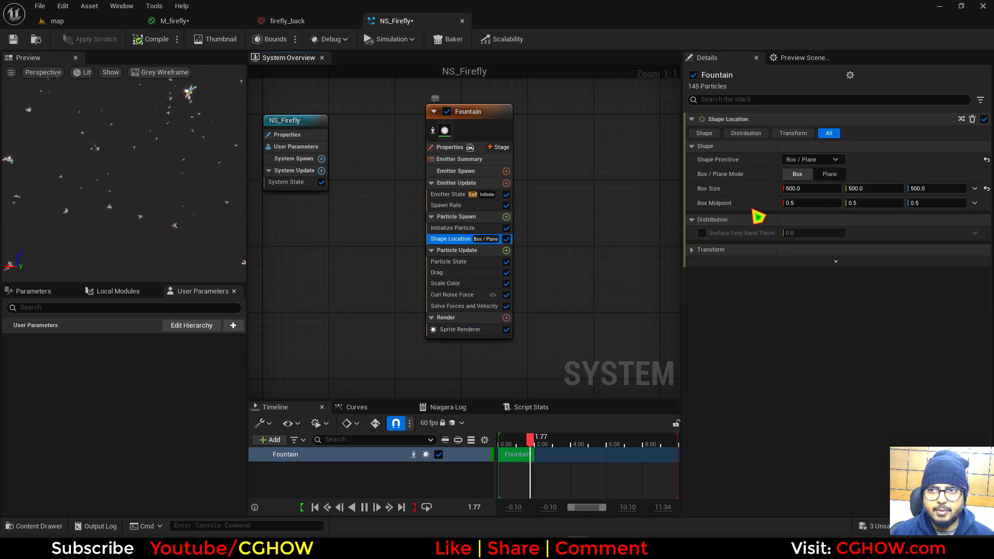
pyautogui.click(812, 188)
pyautogui.write('200')
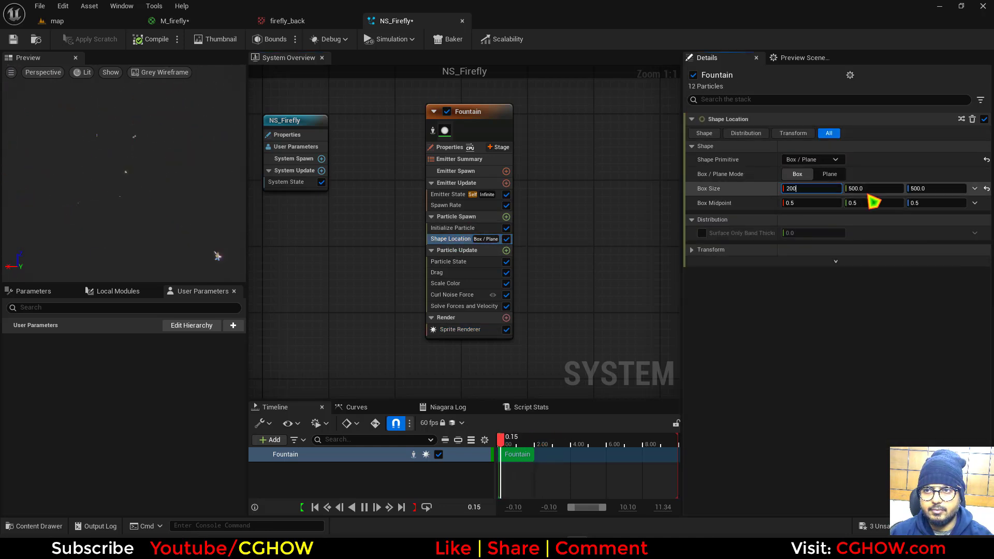
pyautogui.press('Return')
pyautogui.write('1500')
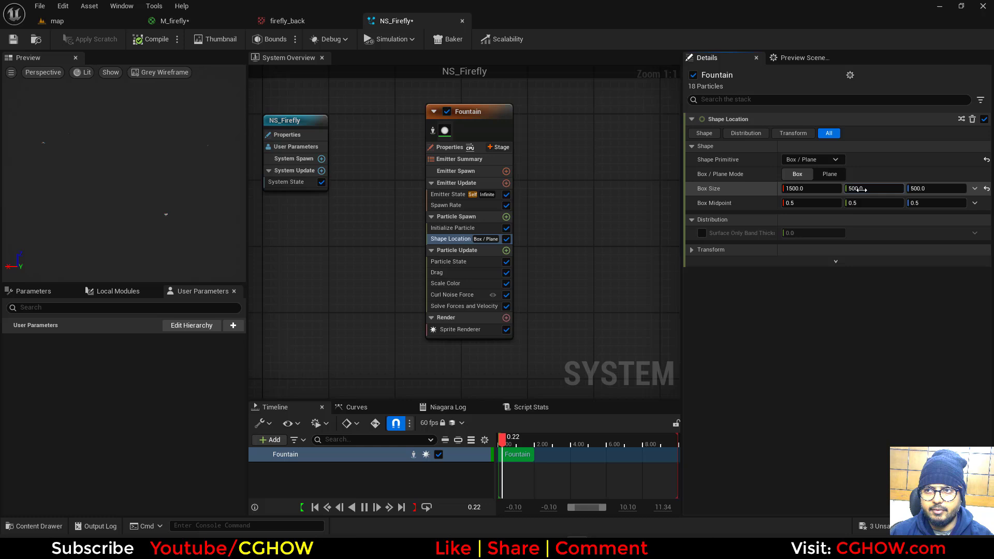
pyautogui.press('Tab')
pyautogui.write('1500')
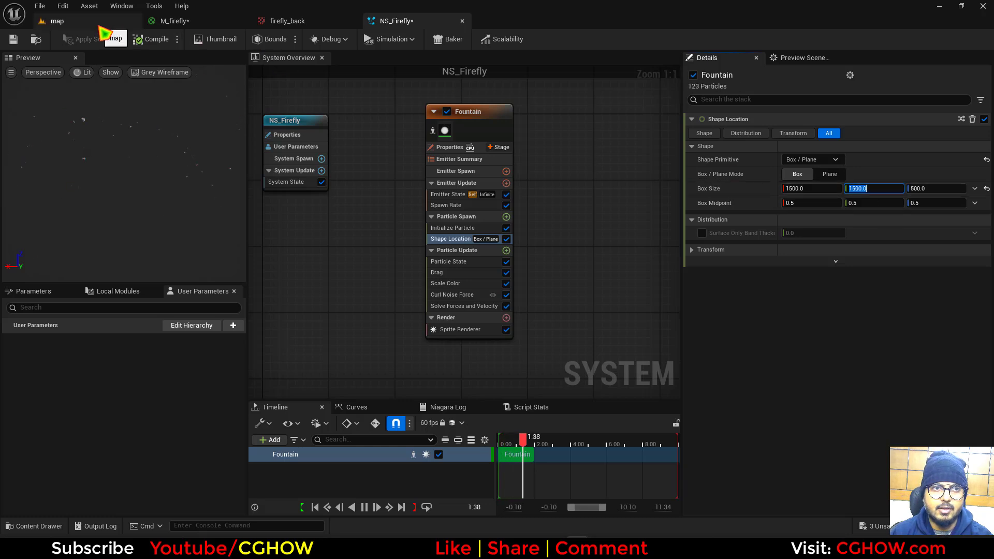
# Step: Close the firefly_back texture editor and return to the M_firefly material
pyautogui.click(101, 26)
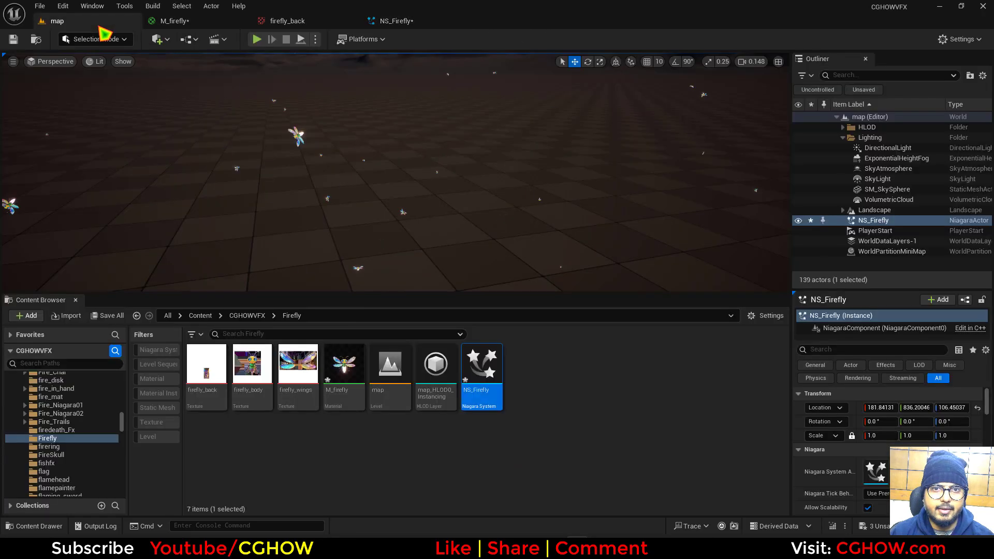
pyautogui.click(315, 23)
pyautogui.middleClick(325, 29)
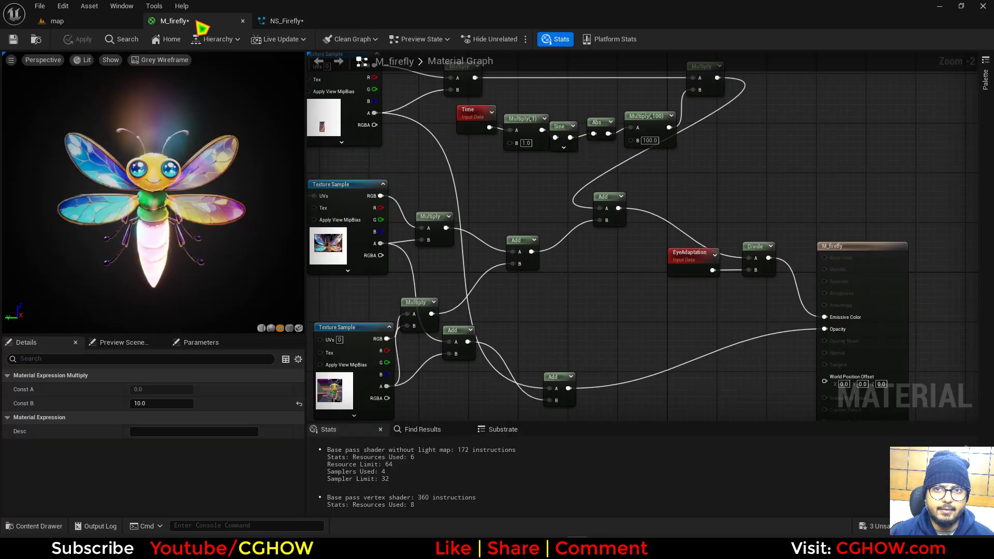
# Step: Add a Dynamic Parameter node to the M_firefly graph in the empty space beside the first Texture Sample
pyautogui.moveTo(590, 190); pyautogui.dragTo(644, 245, button='right')
pyautogui.moveTo(433, 237); pyautogui.dragTo(560, 233, button='right')
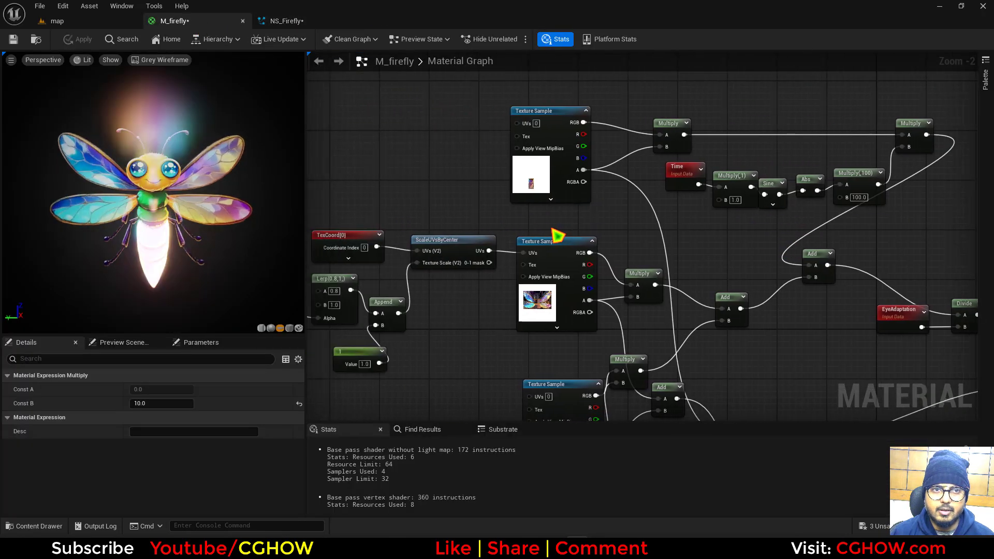
pyautogui.scroll(2, 659, 229)
pyautogui.scroll(-1, 680, 230)
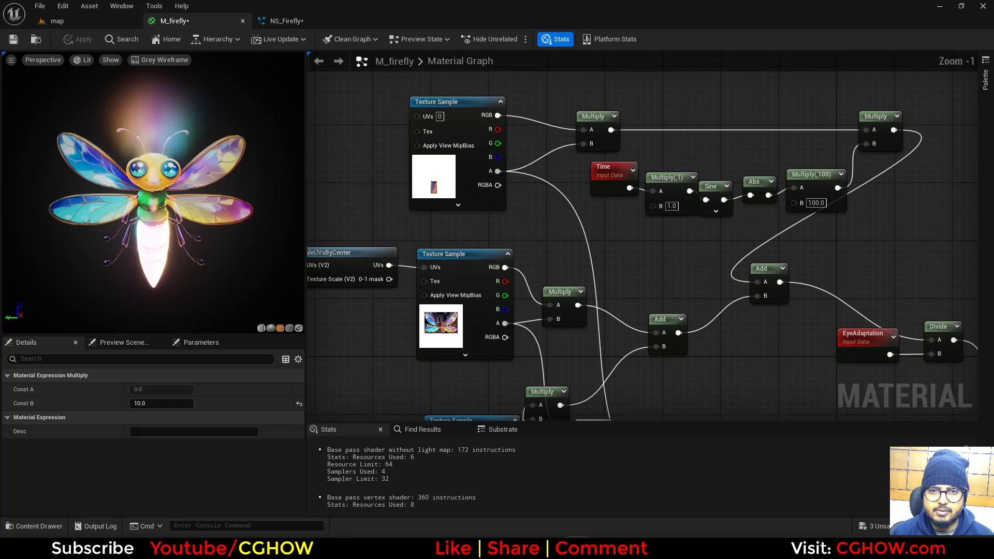
pyautogui.moveTo(651, 277); pyautogui.dragTo(784, 282, button='right')
pyautogui.rightClick(369, 153)
pyautogui.write('dy')
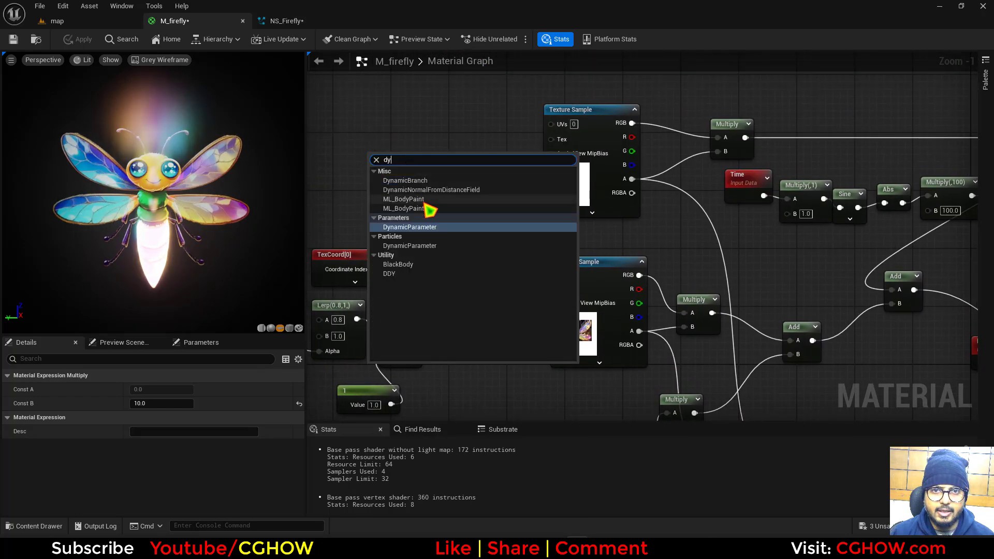
pyautogui.click(425, 227)
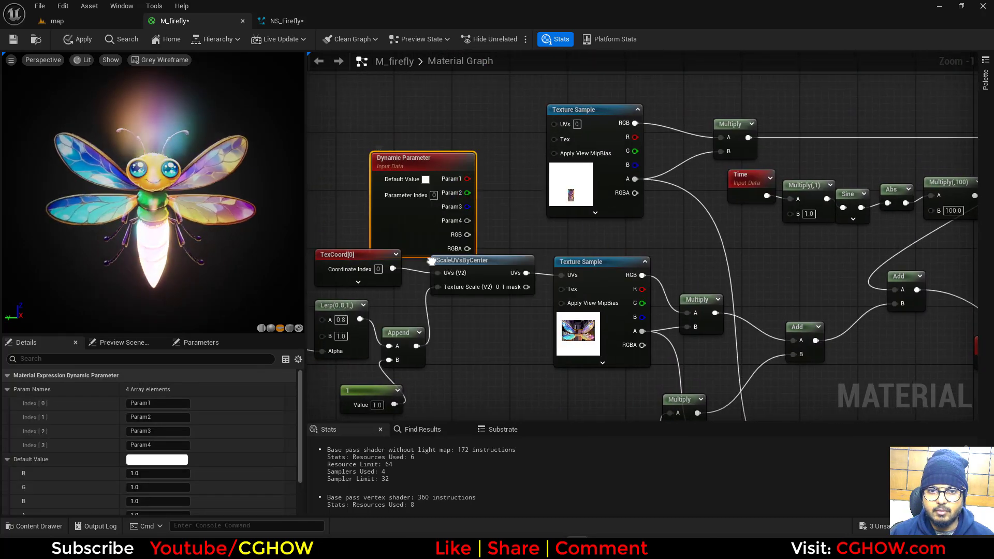
# Step: Connect Param1 to the B input of the Multiply after Time and Param2 to the B input of the Multiply after Abs
pyautogui.moveTo(430, 262); pyautogui.dragTo(466, 269, button='right')
pyautogui.moveTo(503, 186); pyautogui.dragTo(827, 220)
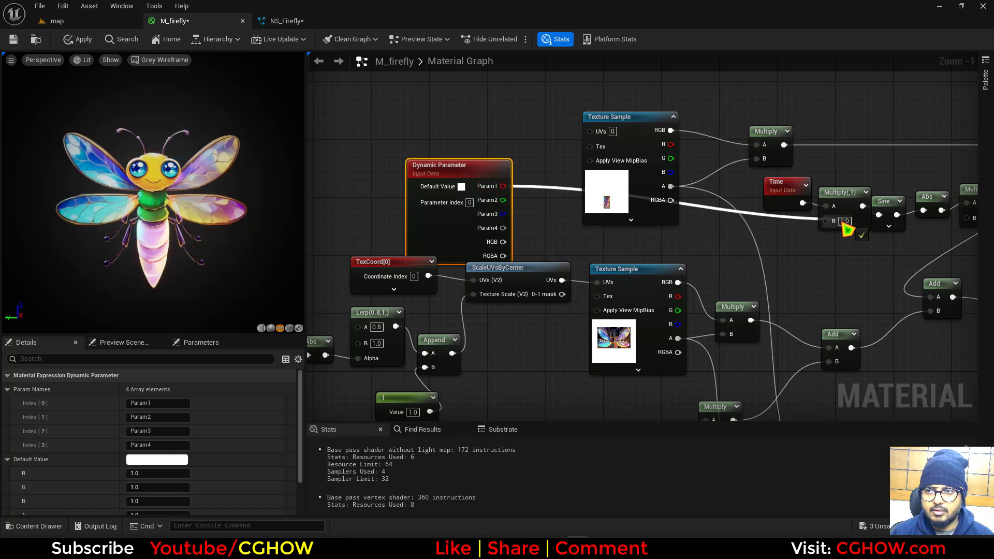
pyautogui.moveTo(962, 211); pyautogui.dragTo(855, 211, button='right')
pyautogui.moveTo(872, 226); pyautogui.dragTo(396, 199)
# Step: Name the first two dynamic parameters glow_time and glow_Value, and apply the material changes
pyautogui.click(157, 403)
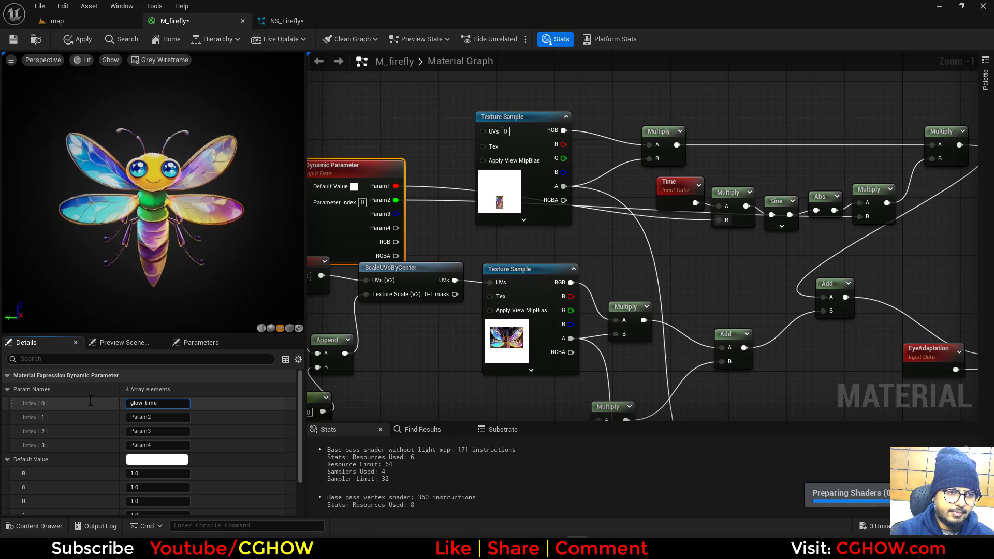
pyautogui.press('Tab')
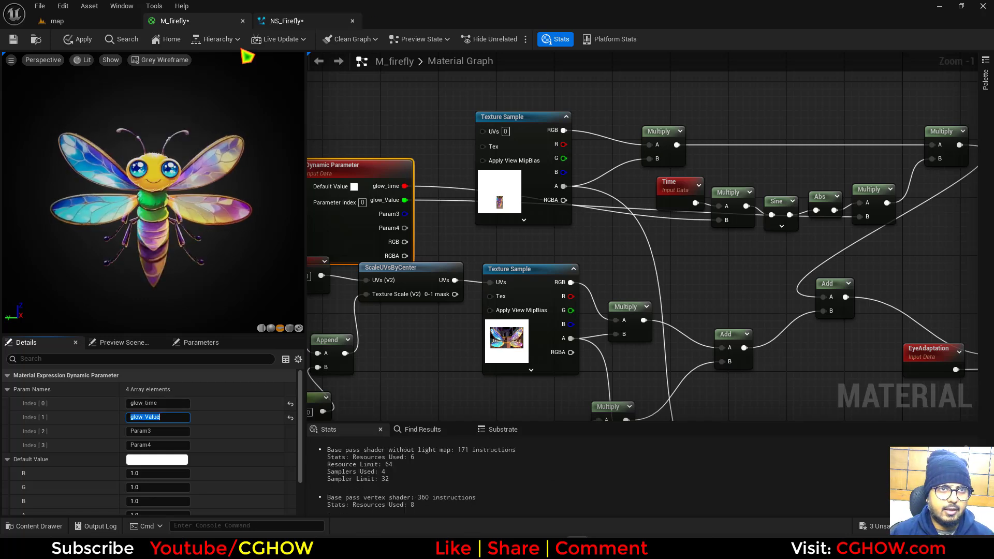
pyautogui.click(80, 41)
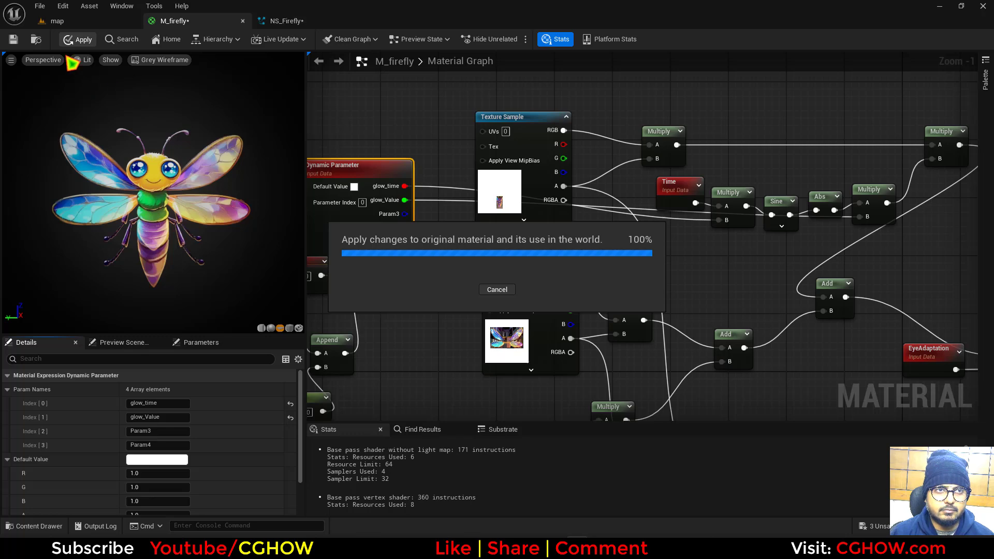
# Step: Add a Dynamic Material Parameters module to the Fountain emitter's Particle Update in NS_Firefly
pyautogui.click(57, 21)
pyautogui.click(282, 20)
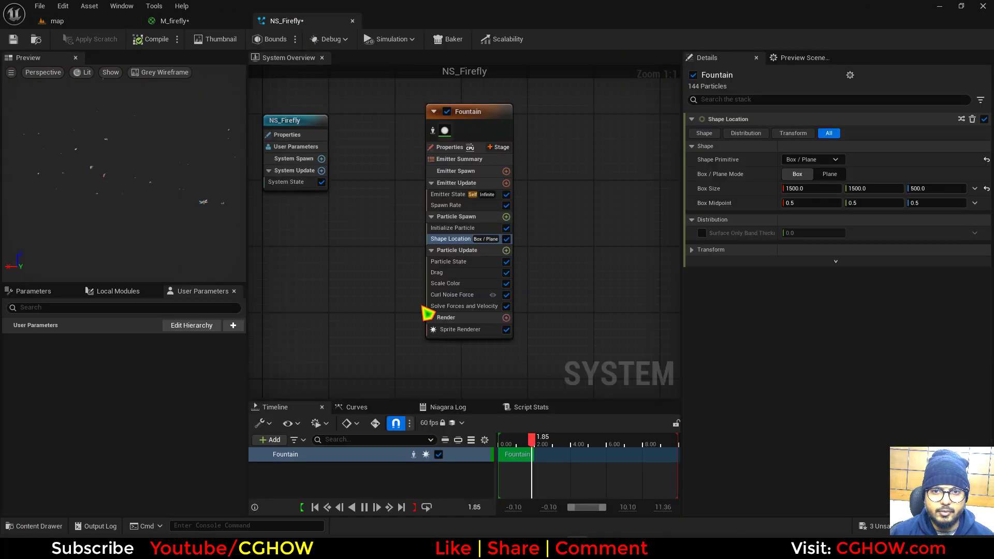
pyautogui.click(508, 252)
pyautogui.write('dynamic')
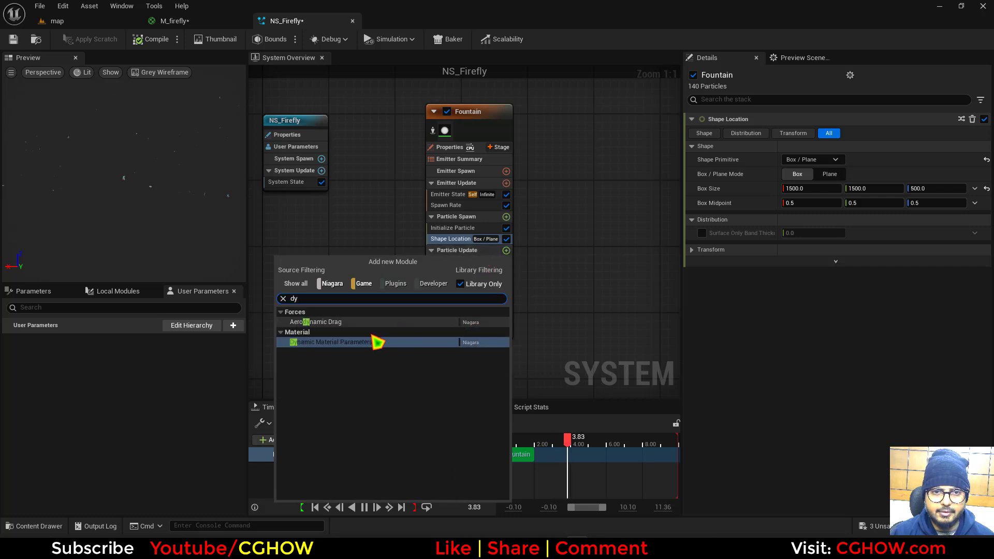
pyautogui.click(377, 340)
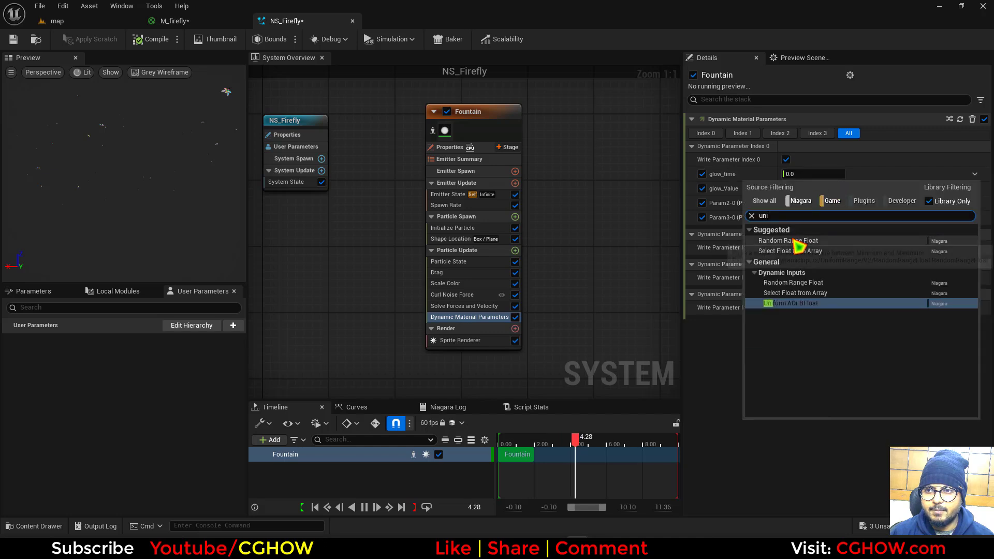
# Step: Drive glow_time with a Random Range Float and set its minimum to 0.1
pyautogui.click(795, 241)
pyautogui.click(805, 193)
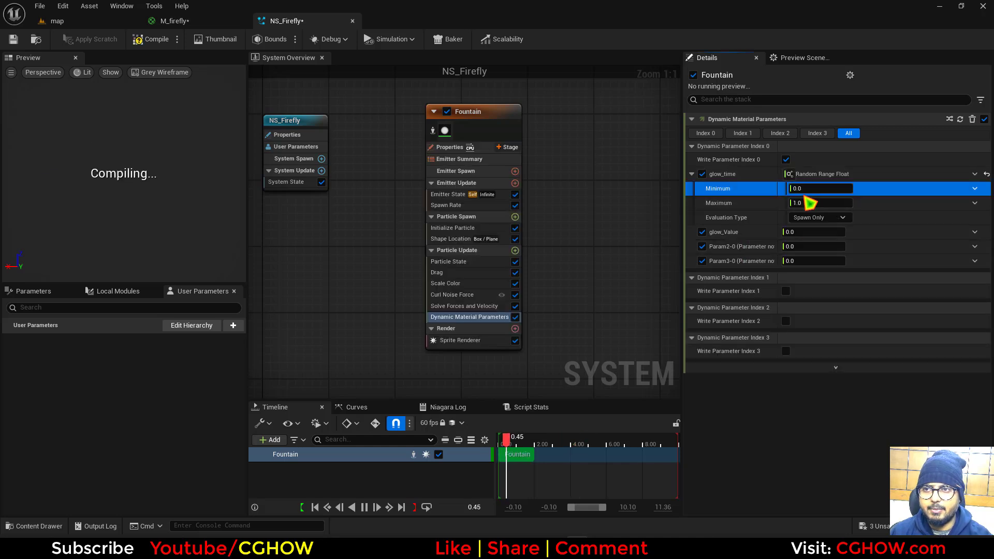
pyautogui.write('.1')
pyautogui.press('Return')
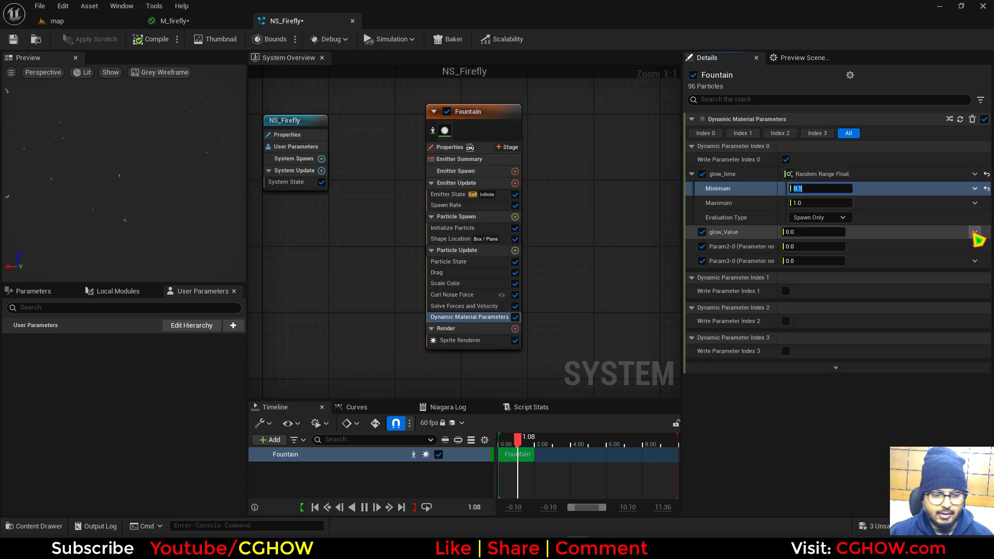
# Step: Drive glow_Value with a Random Range Float ranging from 5 to 500
pyautogui.click(974, 232)
pyautogui.write('uni')
pyautogui.click(799, 301)
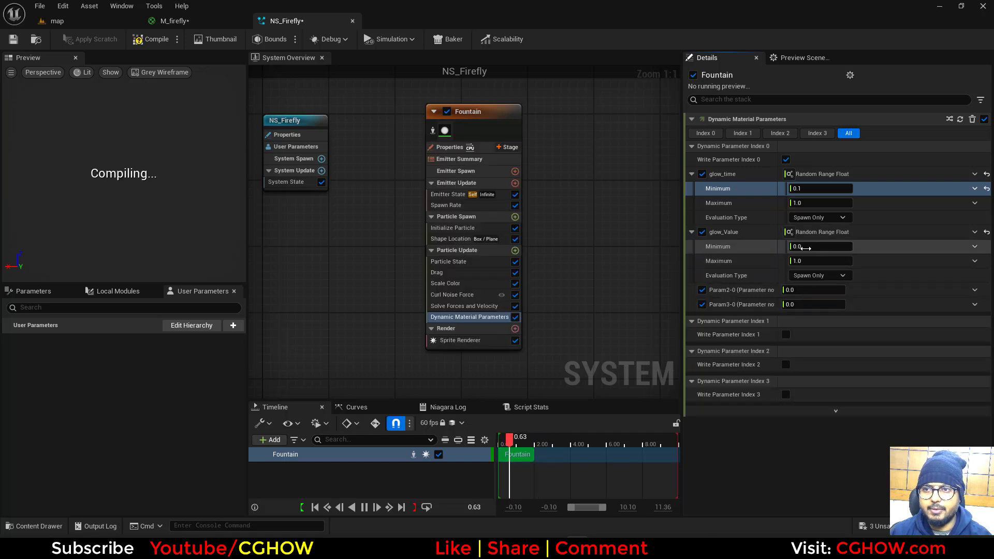
pyautogui.click(830, 266)
pyautogui.write('5')
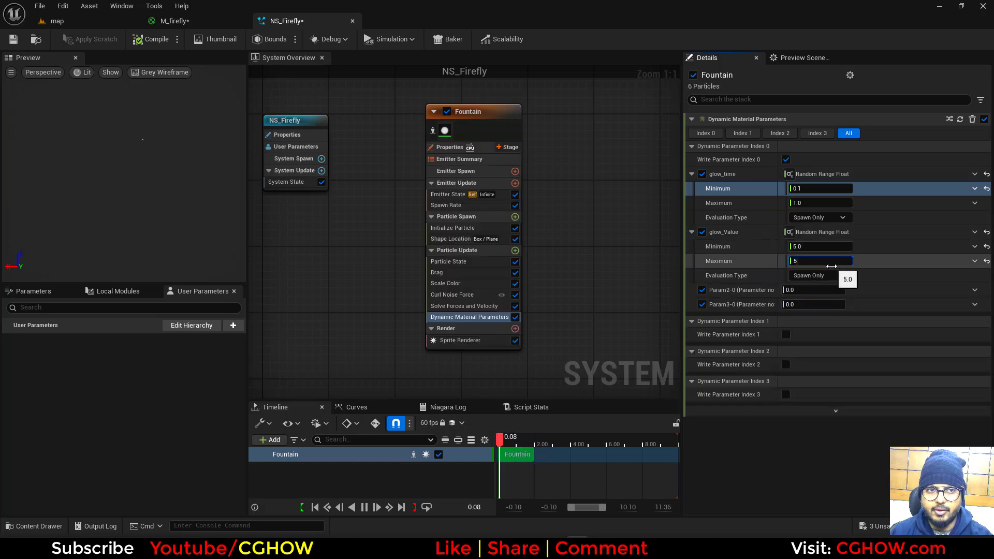
pyautogui.write('00')
# Step: Enlarge the viewport in the map level and look over the drifting fireflies
pyautogui.click(97, 23)
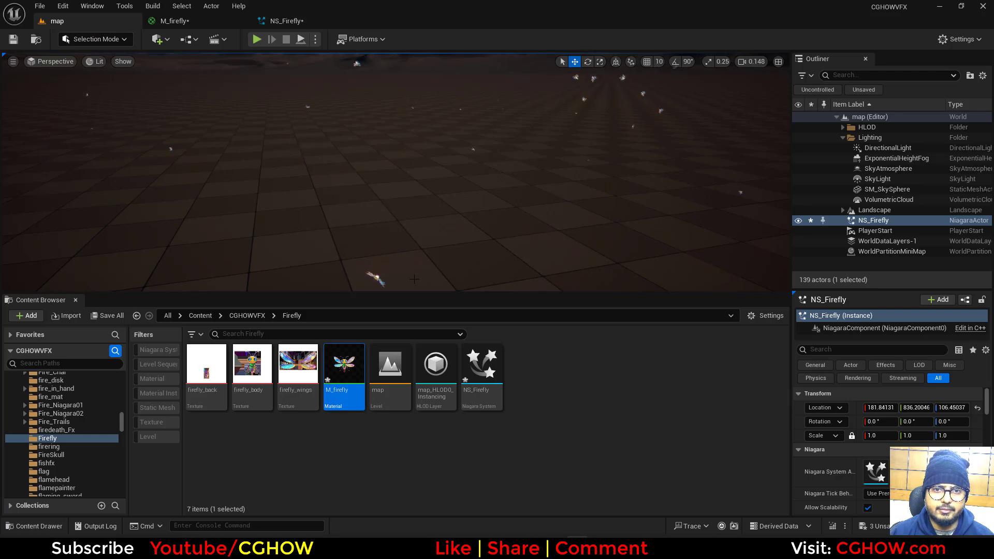
pyautogui.moveTo(451, 292); pyautogui.dragTo(451, 477)
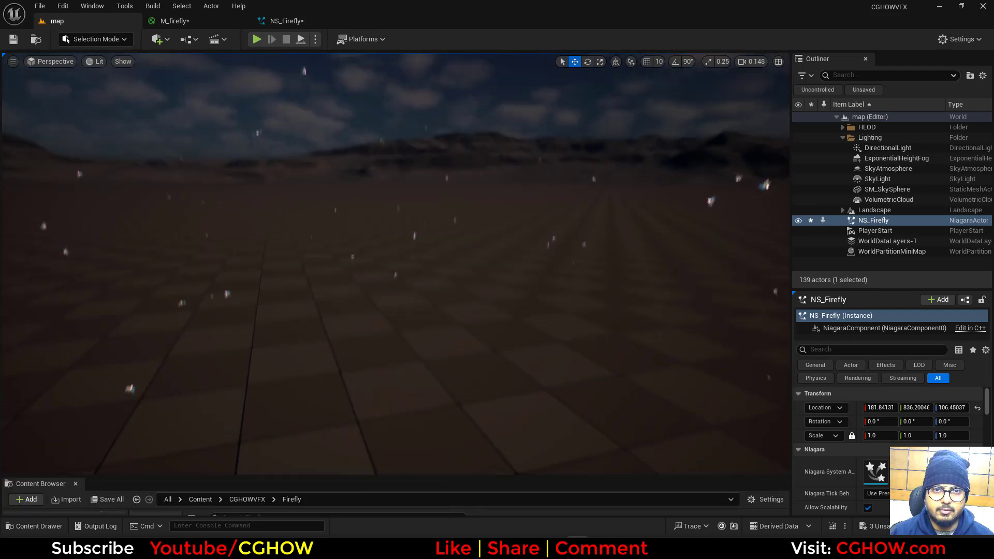
pyautogui.press('s')
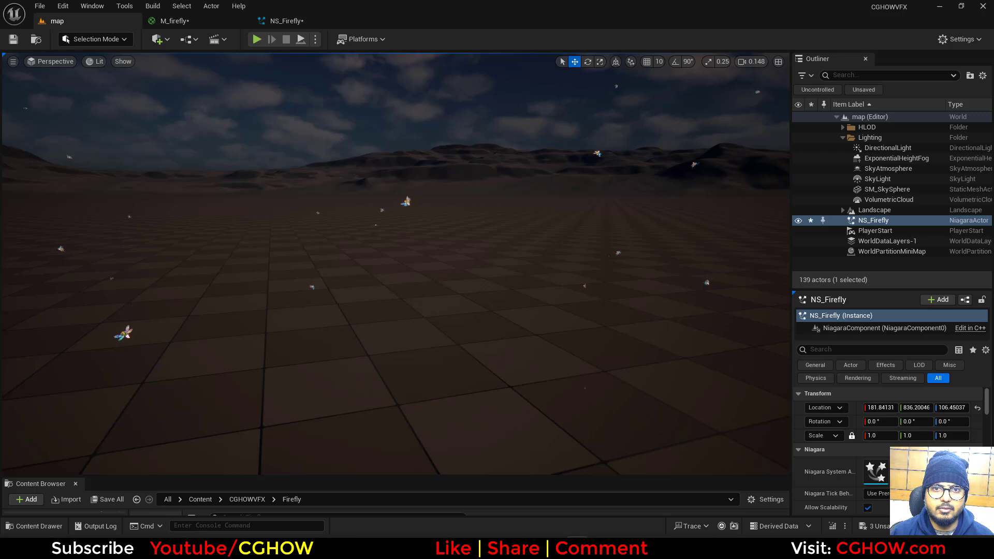
# Step: Add a Camera Offset module with an amount of 100 to NS_Firefly's Particle Update and check the fireflies in the map
pyautogui.click(286, 22)
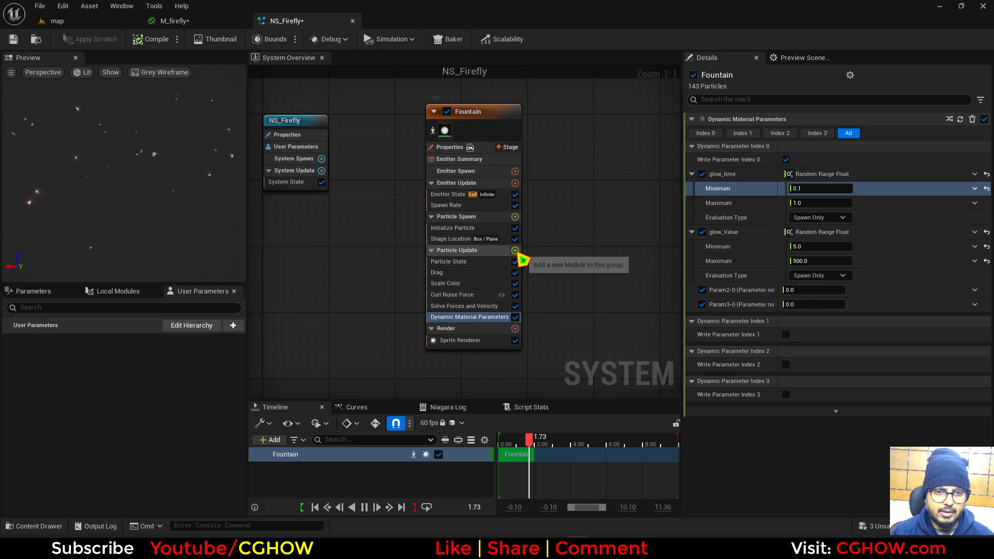
pyautogui.click(515, 250)
pyautogui.write('ca')
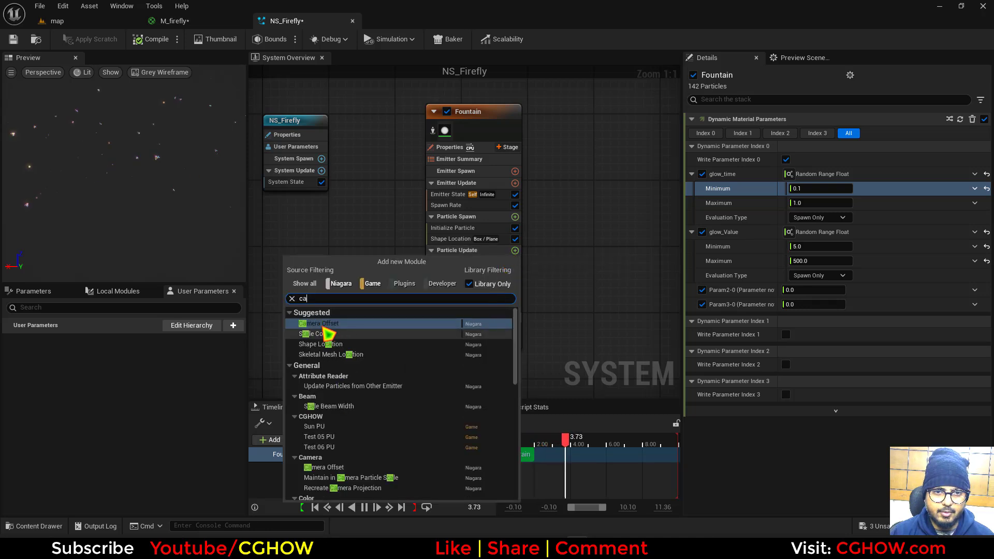
pyautogui.press('Return')
pyautogui.write('100')
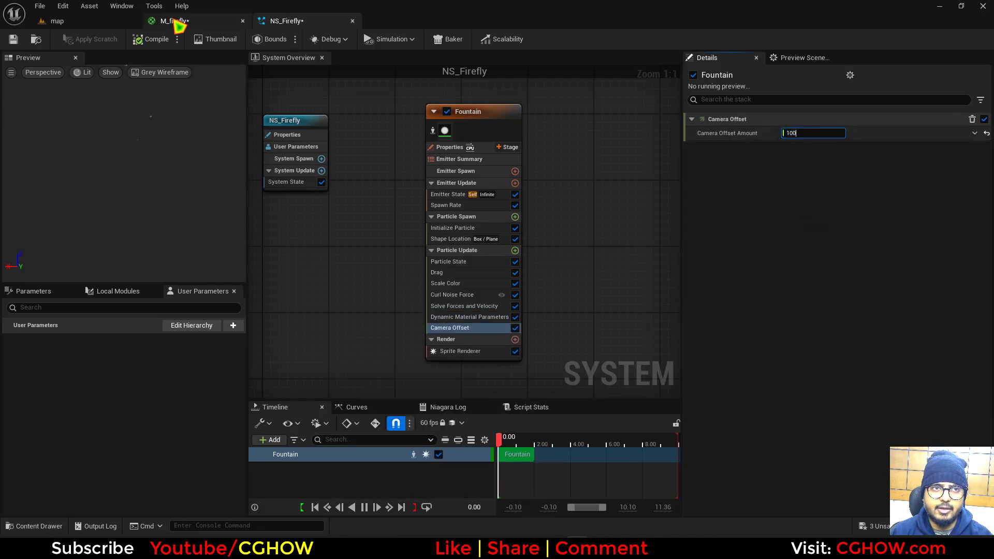
pyautogui.click(91, 22)
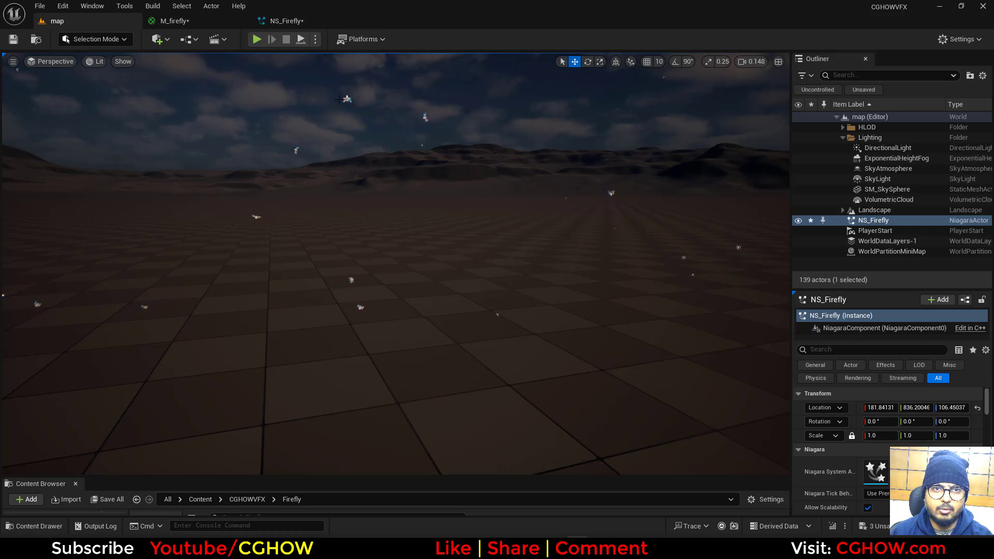
# Step: Set input A of the wing-flap Lerp in M_firefly to 0.5 and save the material
pyautogui.click(298, 23)
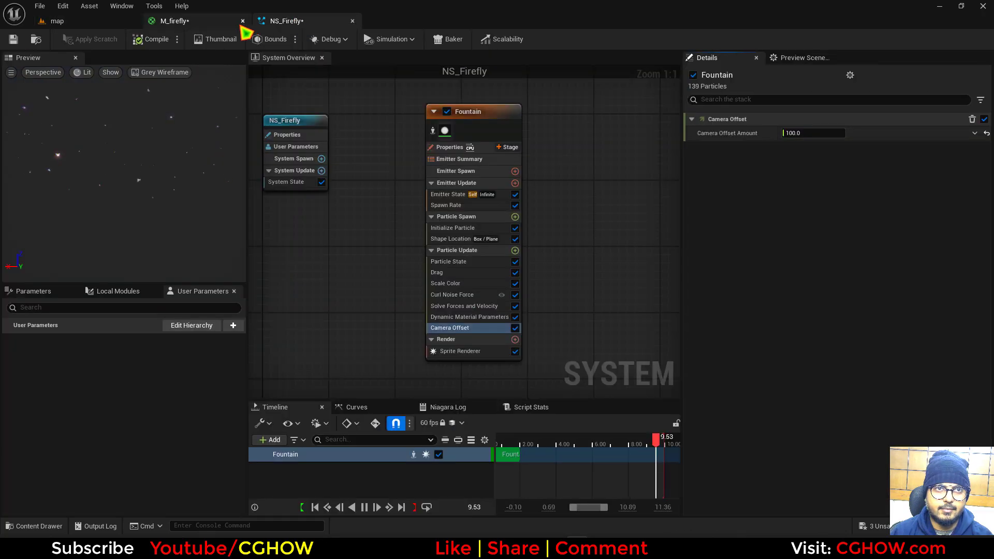
pyautogui.click(201, 24)
pyautogui.scroll(2, 550, 314)
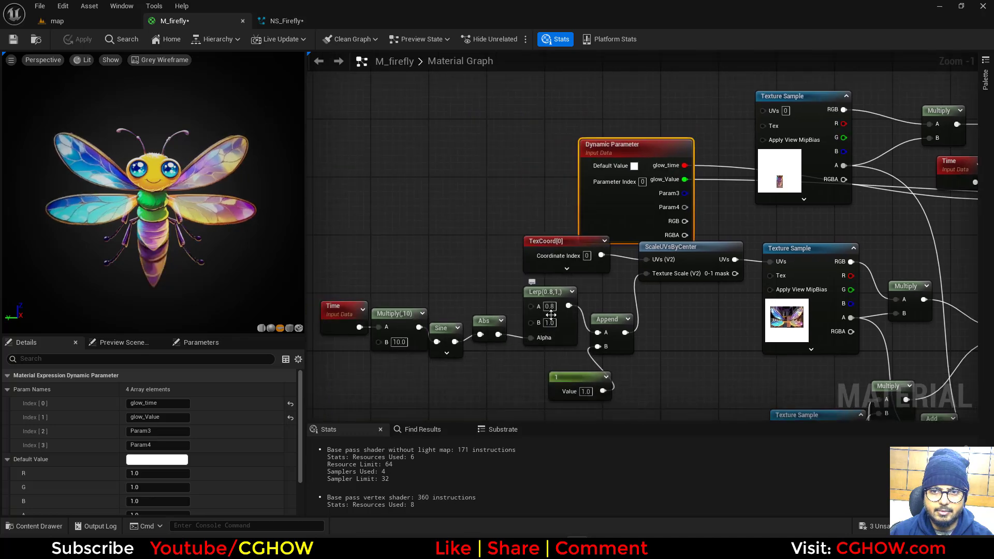
pyautogui.click(550, 307)
pyautogui.write('0.5')
pyautogui.press('Return')
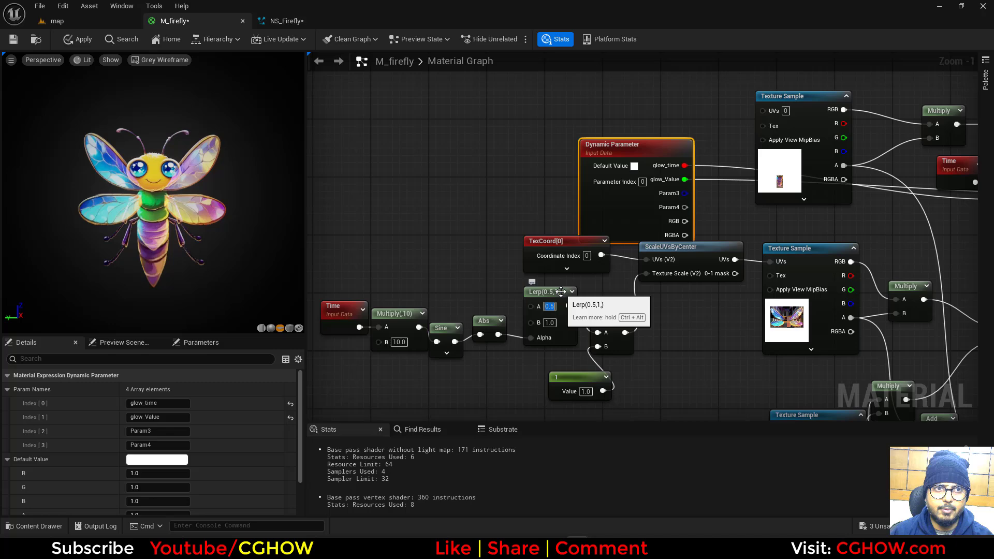
pyautogui.moveTo(424, 255); pyautogui.dragTo(350, 249, button='right')
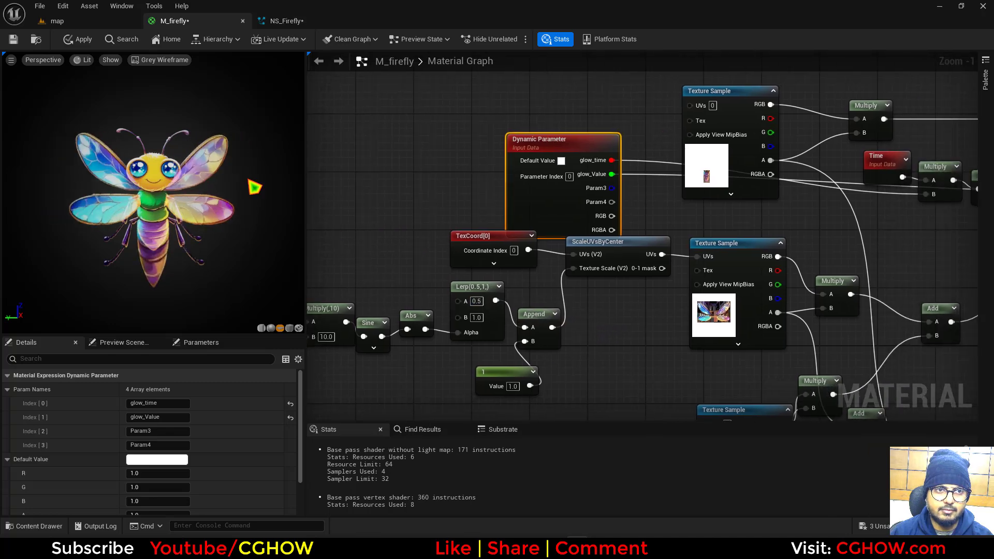
pyautogui.click(13, 39)
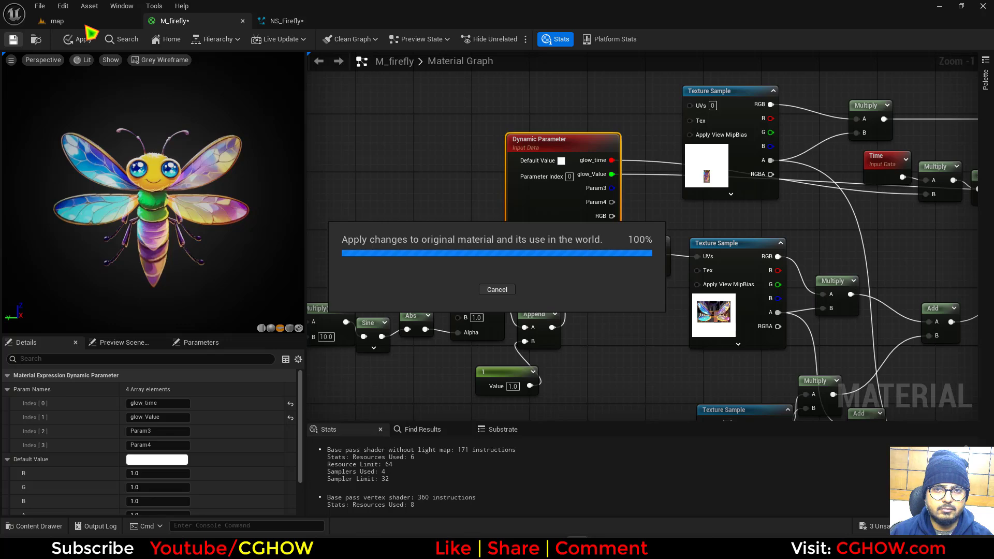
# Step: Check the fireflies in the map, then add a Scale Sprite Size module to NS_Firefly's Particle Update with the bell-shaped curve template
pyautogui.click(88, 25)
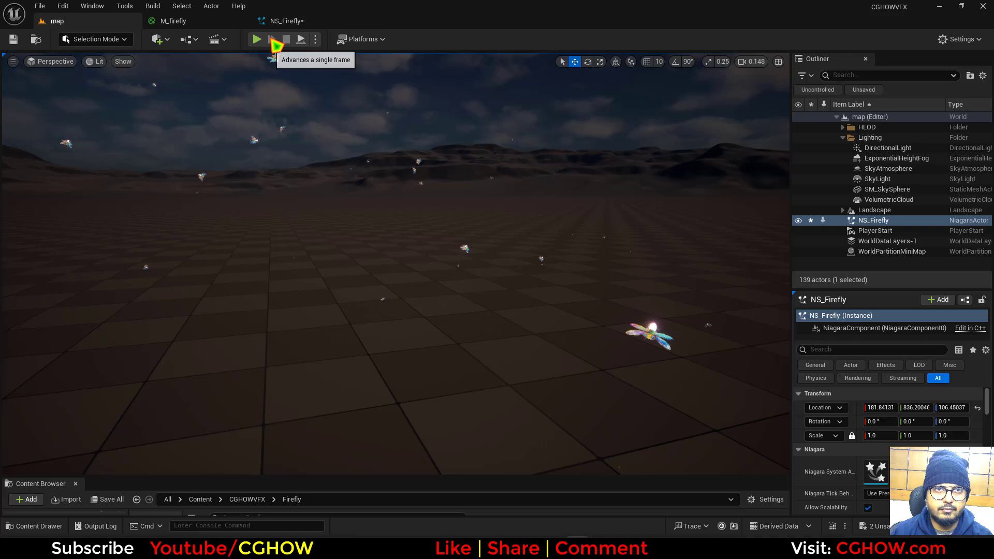
pyautogui.click(286, 21)
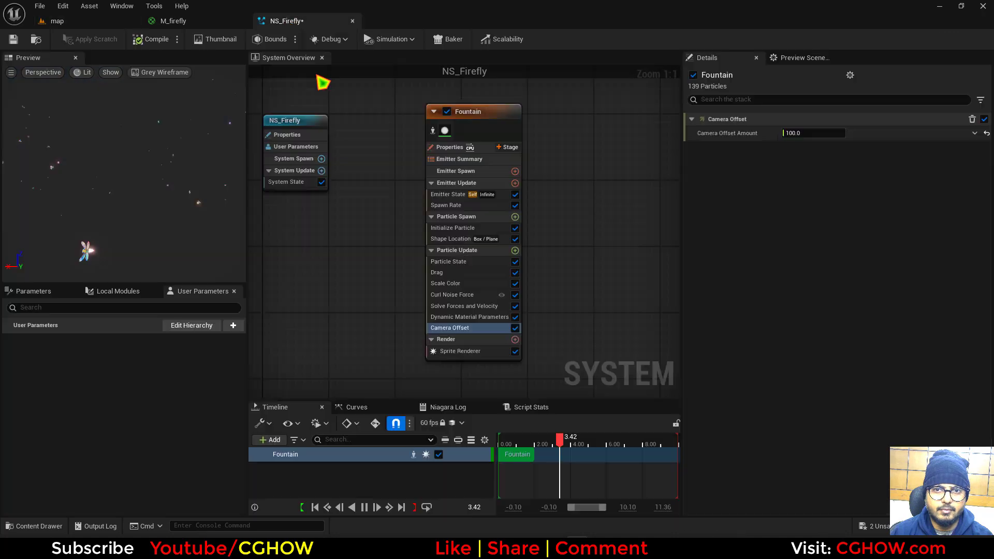
pyautogui.click(517, 253)
pyautogui.write('scale')
pyautogui.click(337, 437)
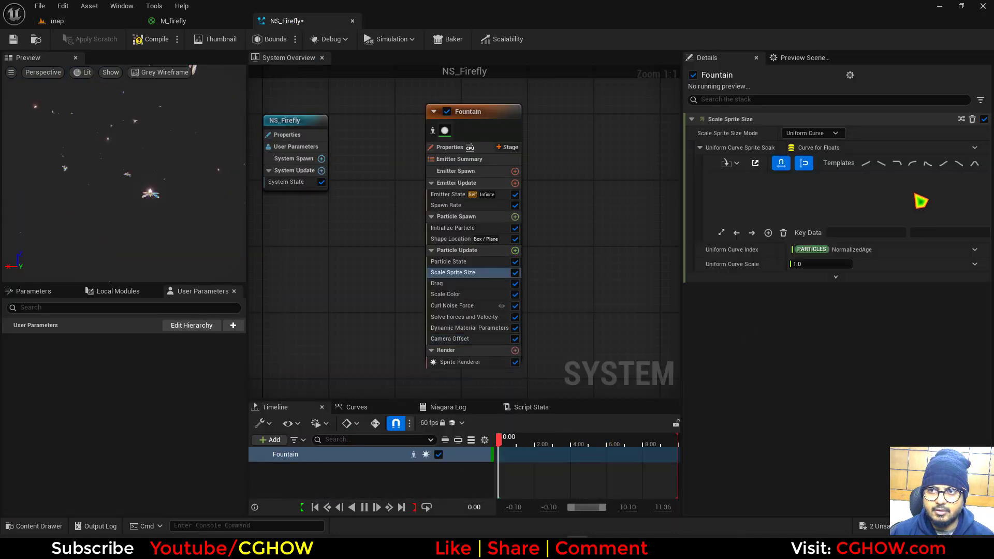
pyautogui.click(974, 164)
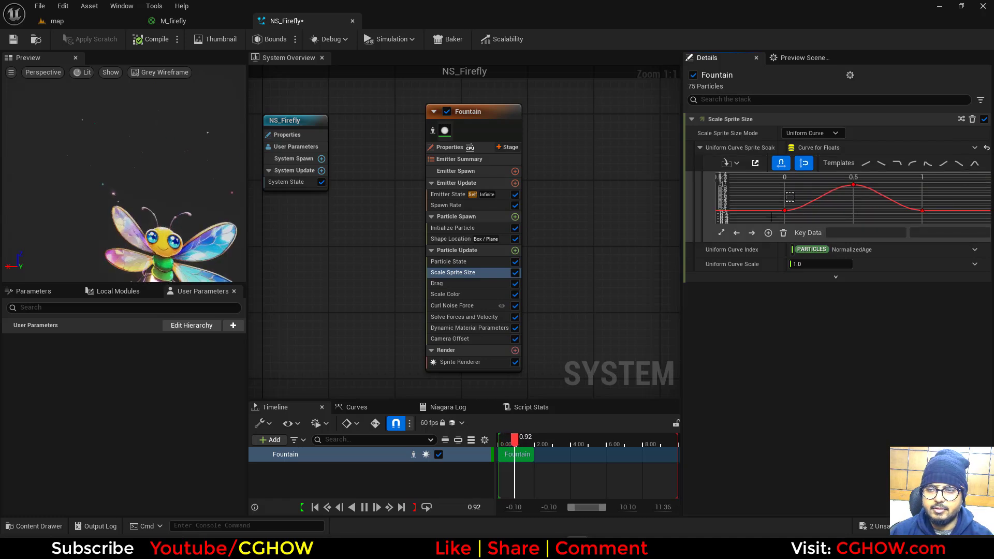
# Step: Add keys with value 1 at 0.2 and 0.8 on the sprite scale curve and remove the middle key
pyautogui.click(785, 211)
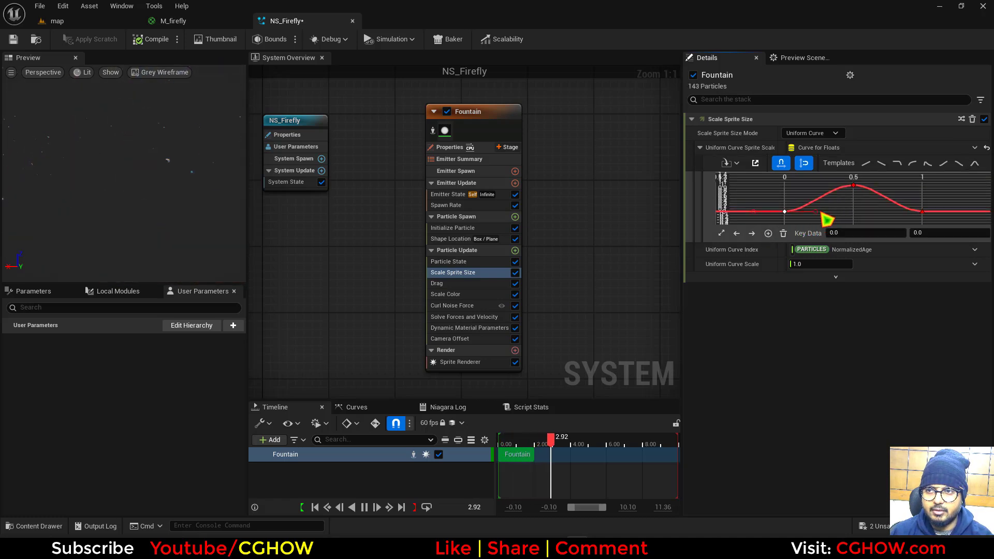
pyautogui.middleClick(812, 208)
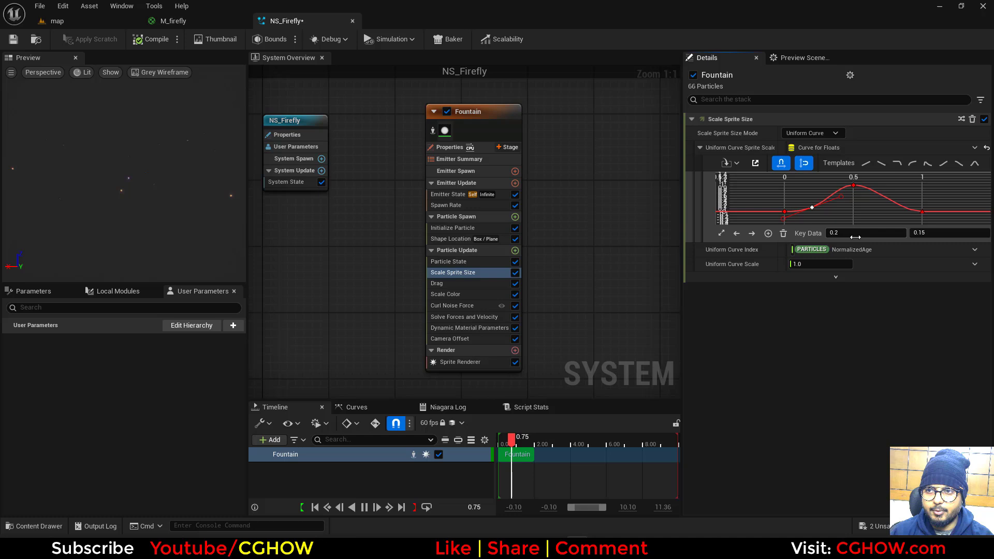
pyautogui.click(925, 233)
pyautogui.write('1')
pyautogui.press('Return')
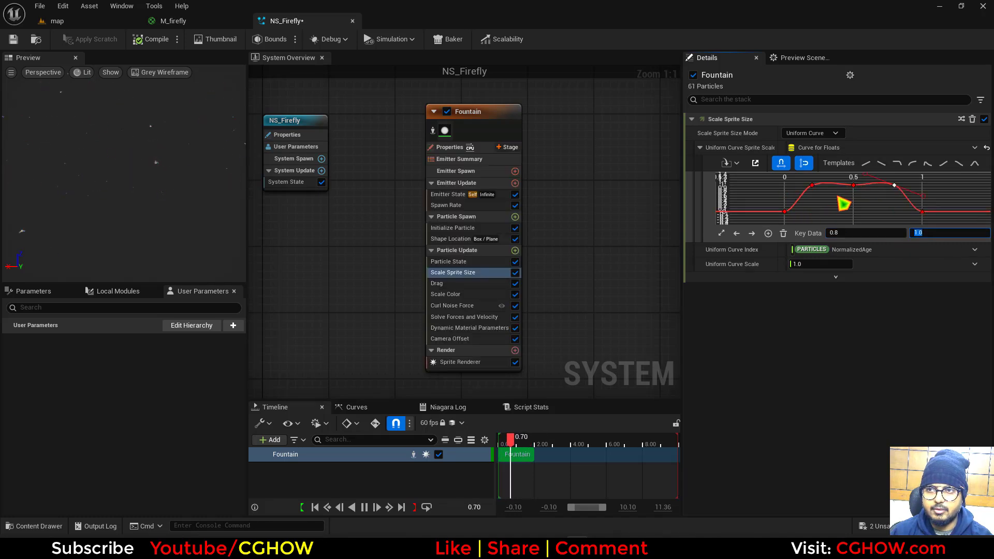
pyautogui.moveTo(834, 206); pyautogui.dragTo(849, 204)
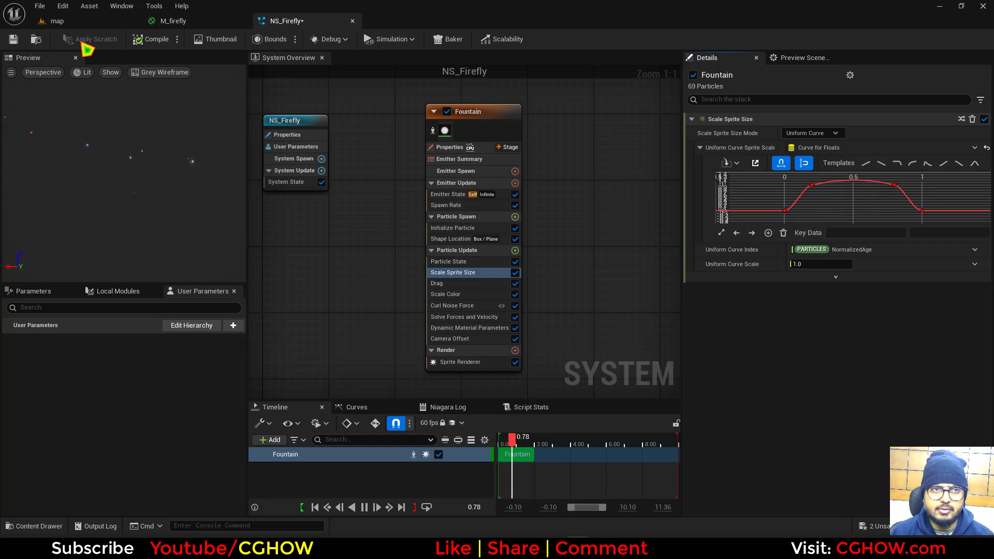
# Step: Check the fireflies in the map, then set Initialize Particle's random lifetime in NS_Firefly to a minimum of 4 and maximum of 5
pyautogui.click(82, 21)
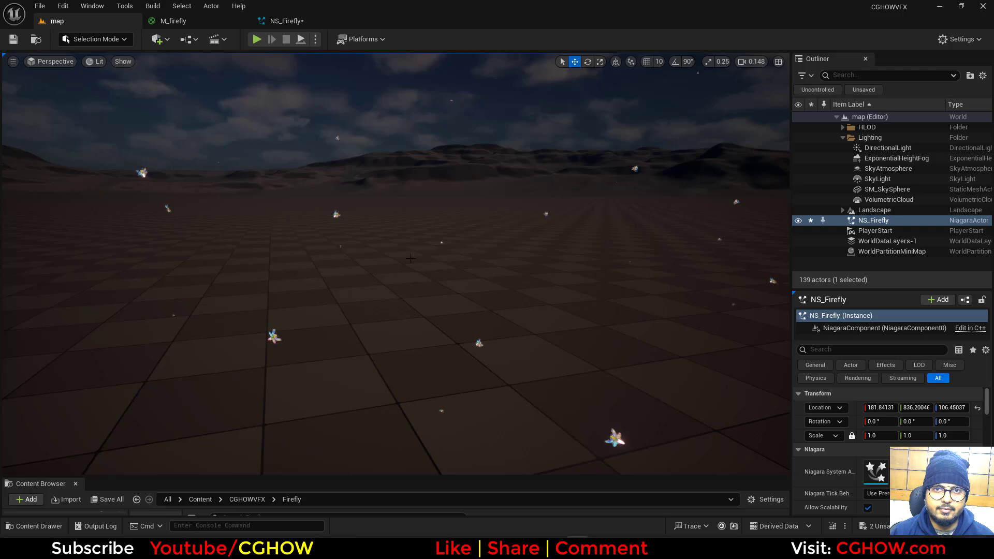
pyautogui.click(286, 21)
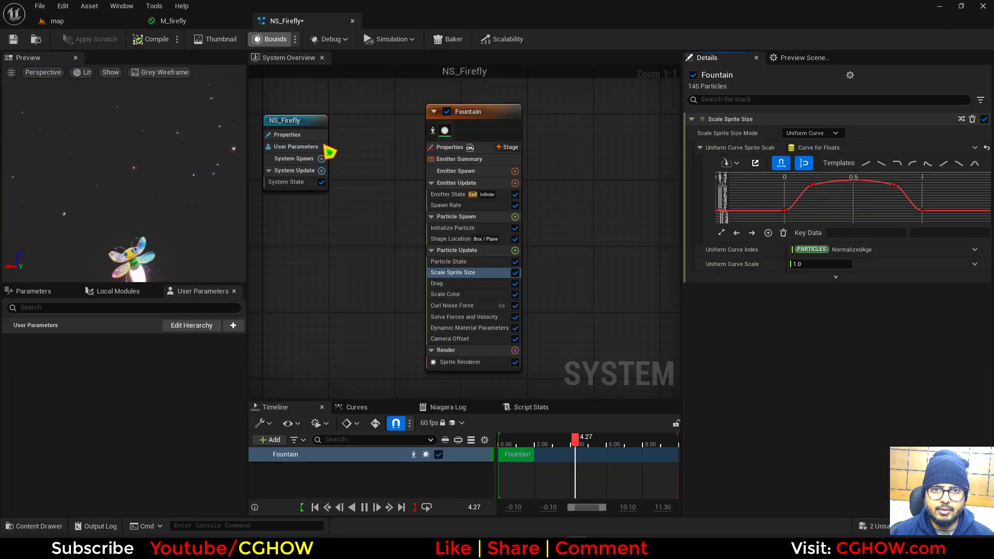
pyautogui.click(451, 227)
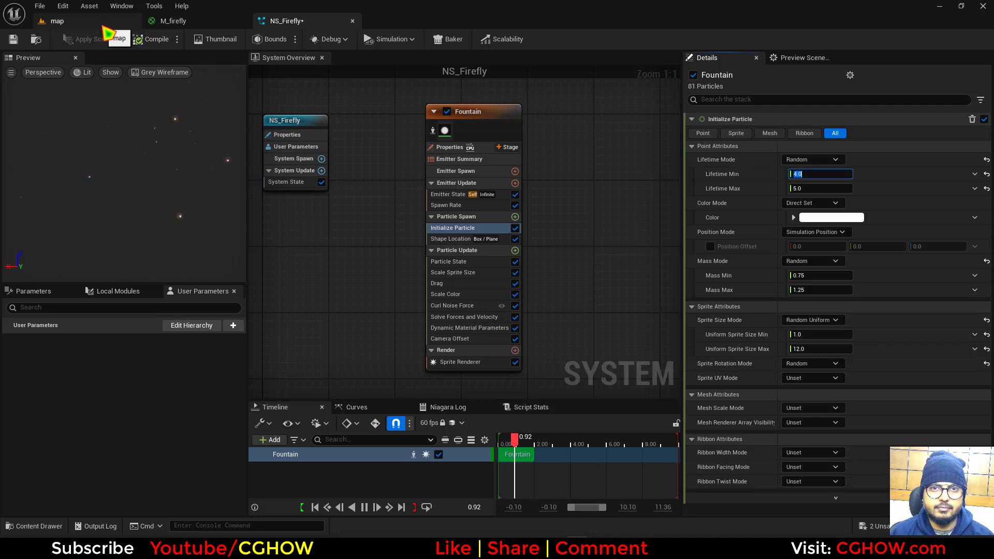
# Step: Set NS_Firefly's Spawn Rate to 200 and look over the denser swarm of fireflies in the map
pyautogui.click(451, 206)
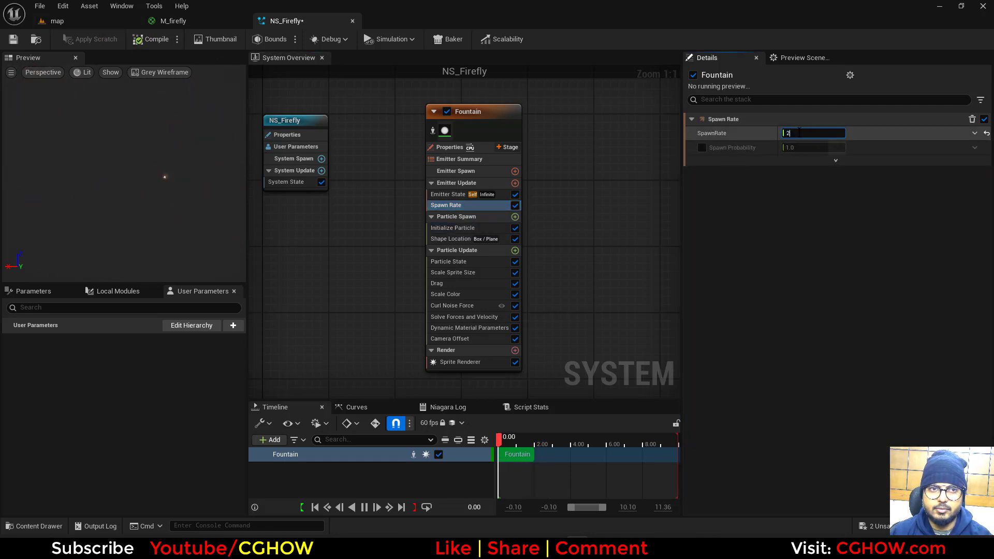
pyautogui.click(113, 22)
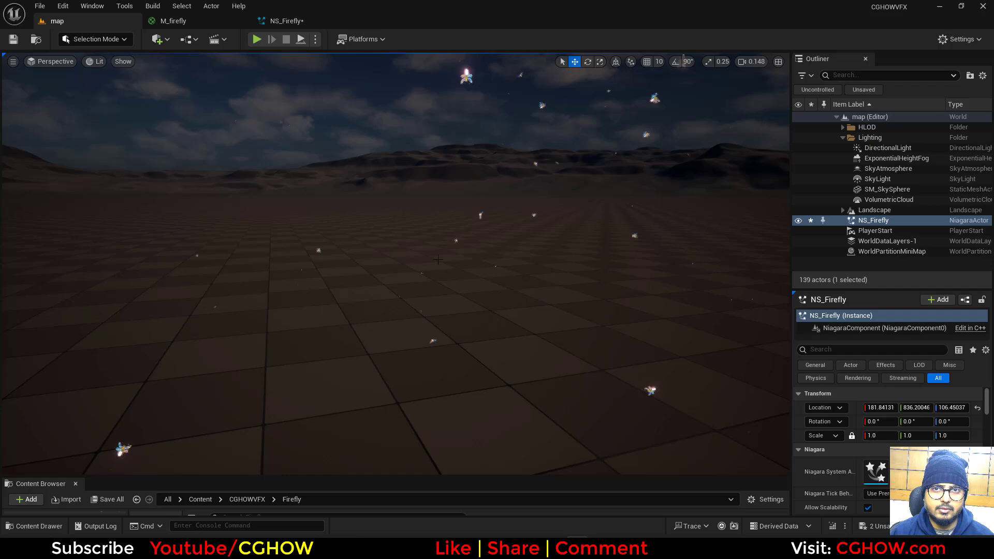
pyautogui.moveTo(438, 260); pyautogui.dragTo(490, 241, button='right')
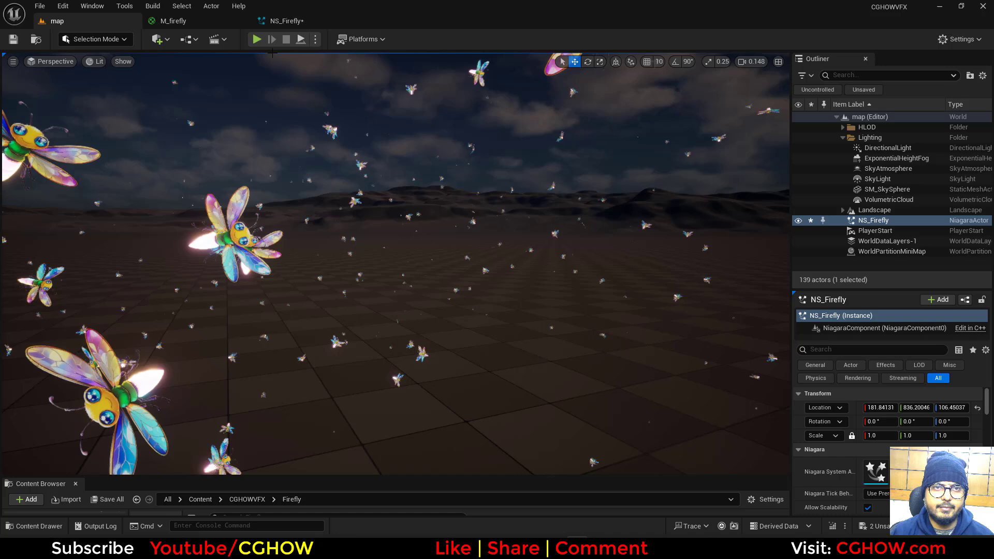
# Step: Add an Add Velocity module to NS_Firefly's Particle Spawn with the velocity mode From Point
pyautogui.click(286, 21)
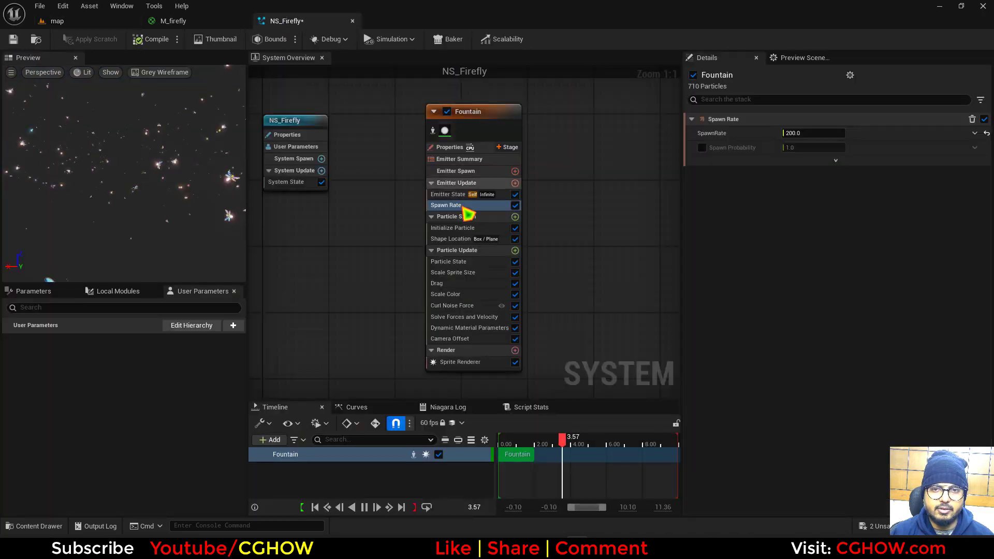
pyautogui.click(515, 217)
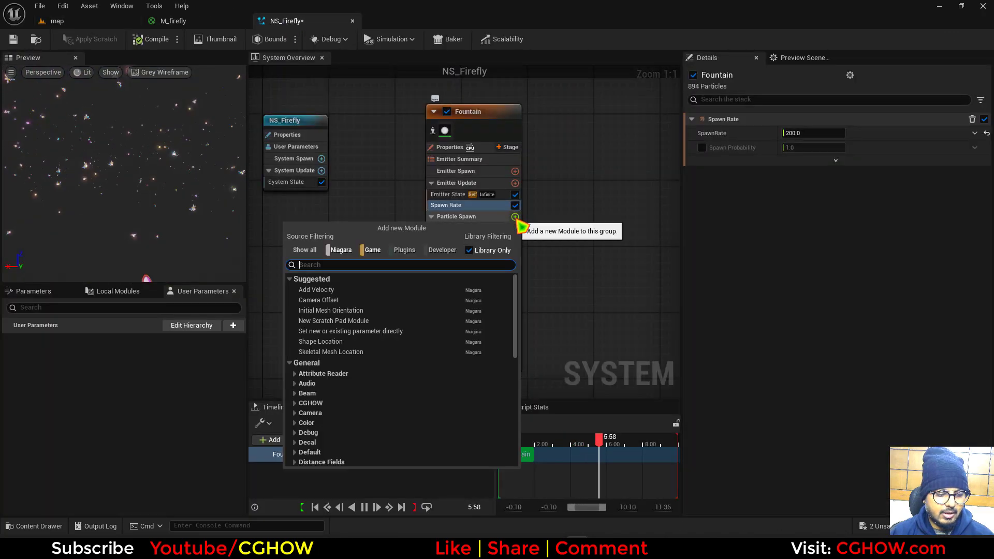
pyautogui.click(342, 291)
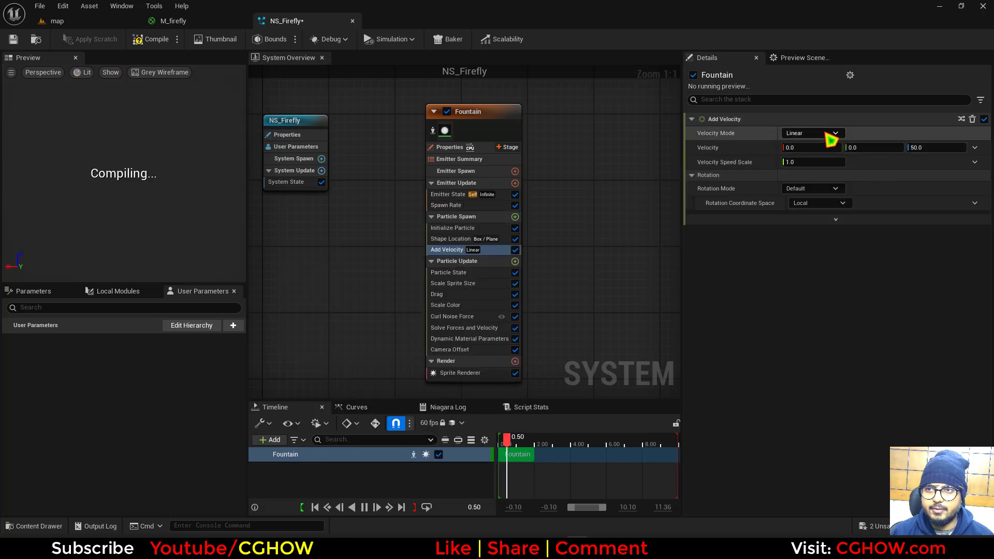
pyautogui.click(828, 136)
pyautogui.click(825, 166)
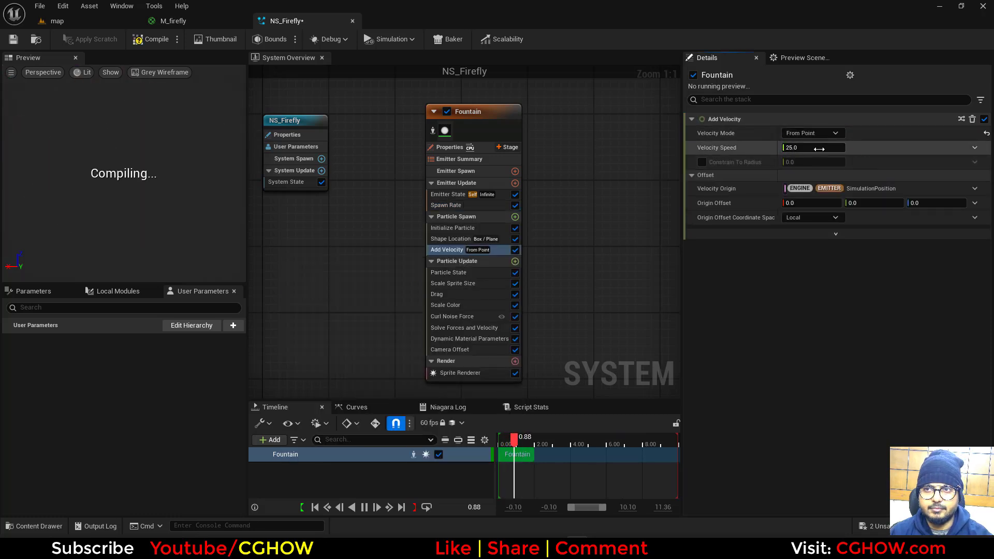
pyautogui.click(819, 149)
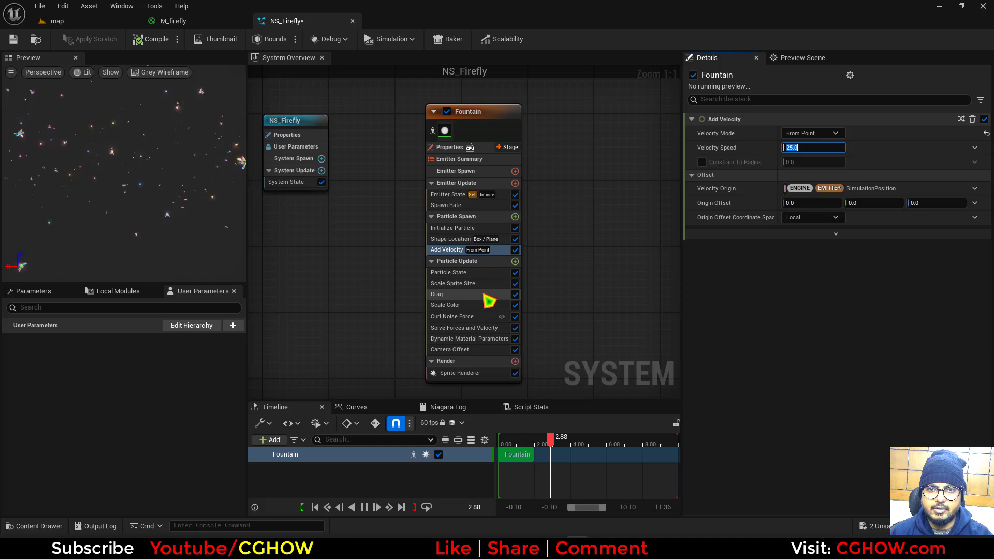
# Step: Add a Spring Force module to NS_Firefly's Particle Update and link its Particle Equilibrium Position to Particles Initial Position
pyautogui.click(515, 261)
pyautogui.write('s')
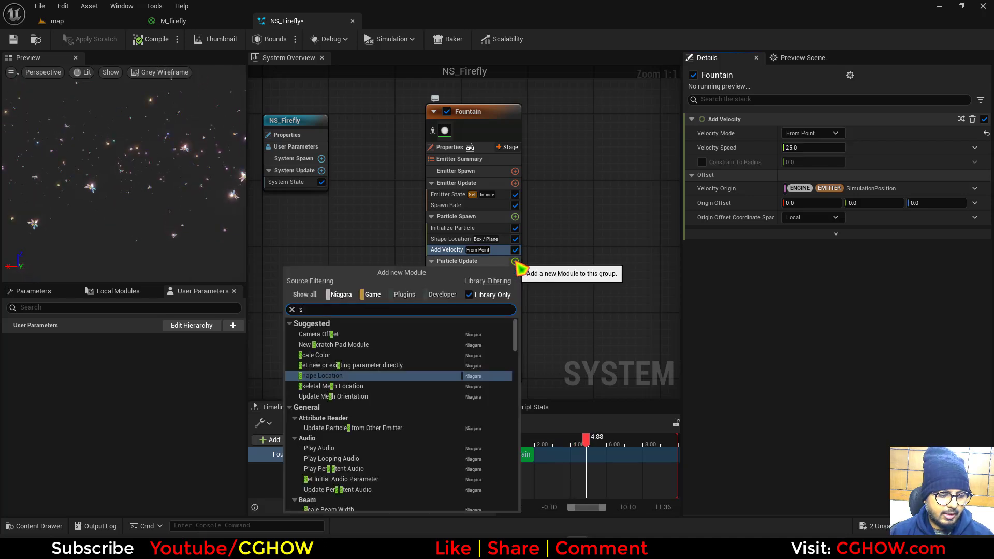
pyautogui.write('pri')
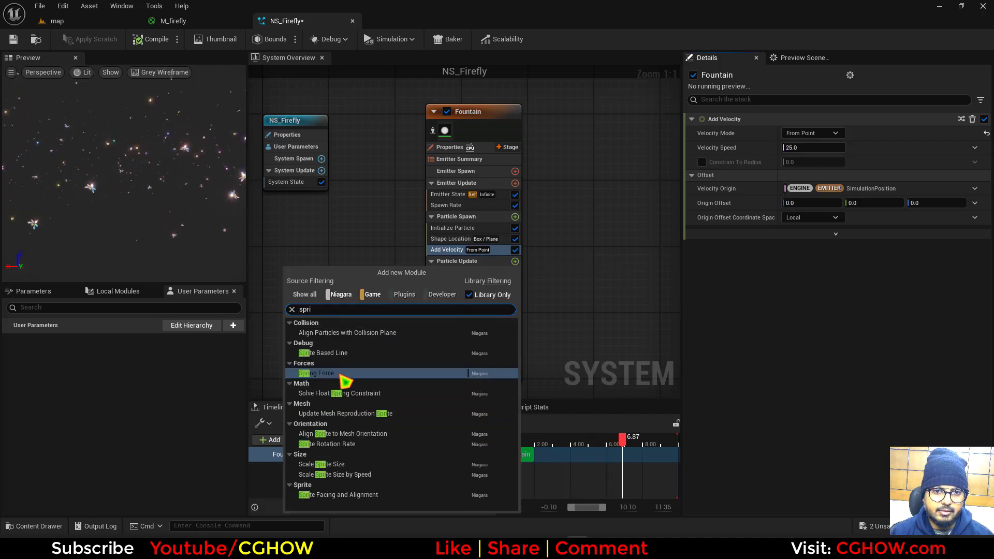
pyautogui.click(332, 373)
pyautogui.click(974, 160)
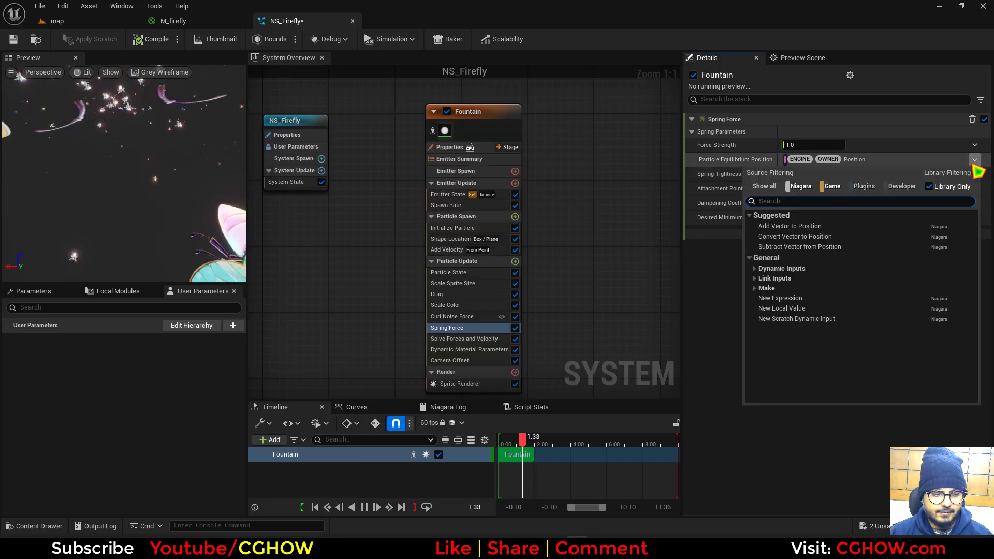
pyautogui.write('in')
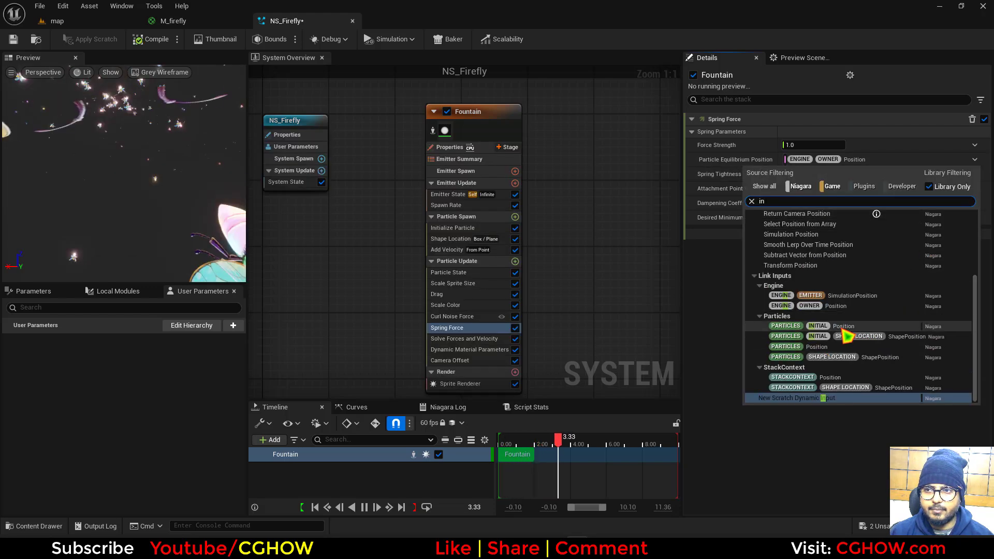
pyautogui.click(844, 329)
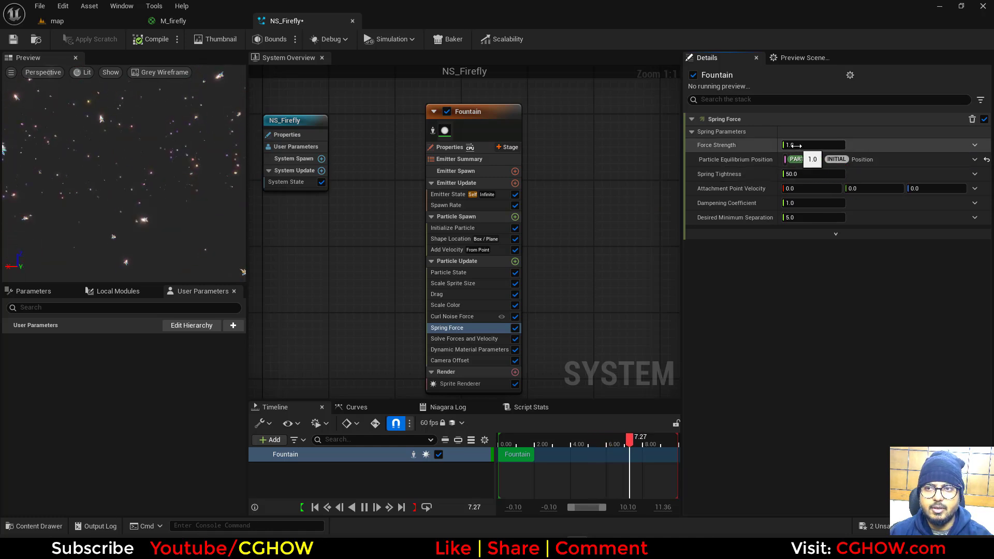
# Step: Set the Spring Force module's Spring Tightness to 1
pyautogui.click(802, 175)
pyautogui.write('1')
pyautogui.press('Return')
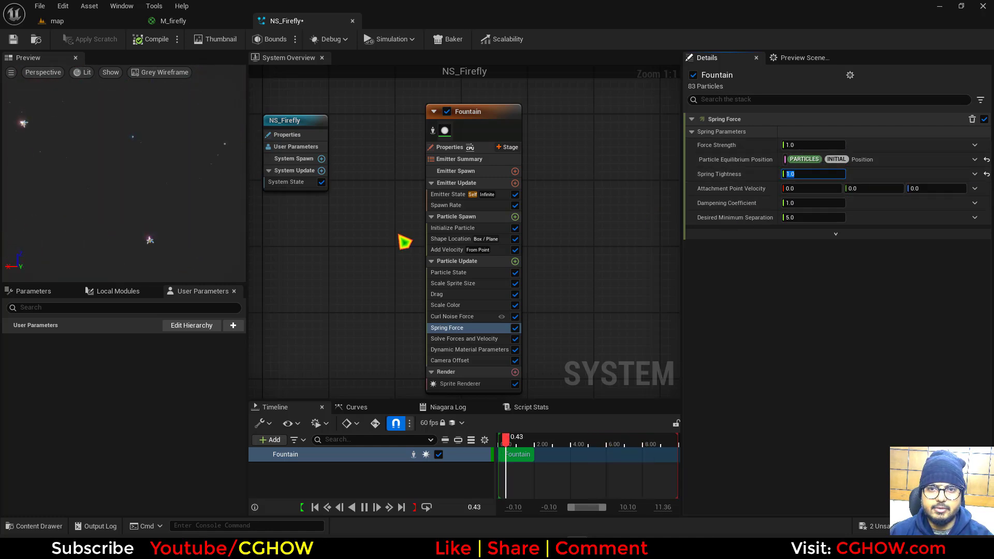
# Step: Set the Curl Noise Force frequency to 5 and raise its strength to about 364, then check the fireflies in the map
pyautogui.click(453, 316)
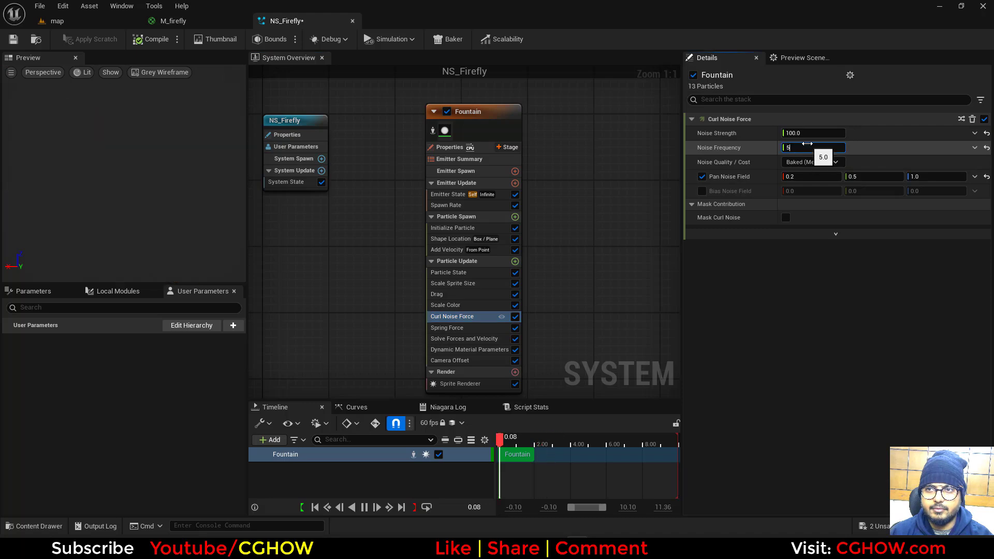
pyautogui.moveTo(807, 133); pyautogui.dragTo(828, 133)
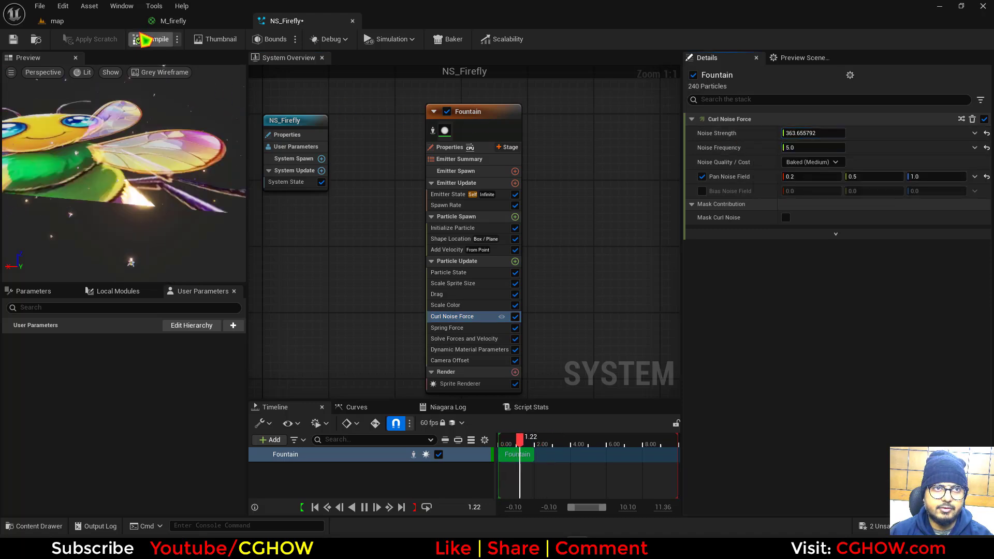
pyautogui.click(57, 21)
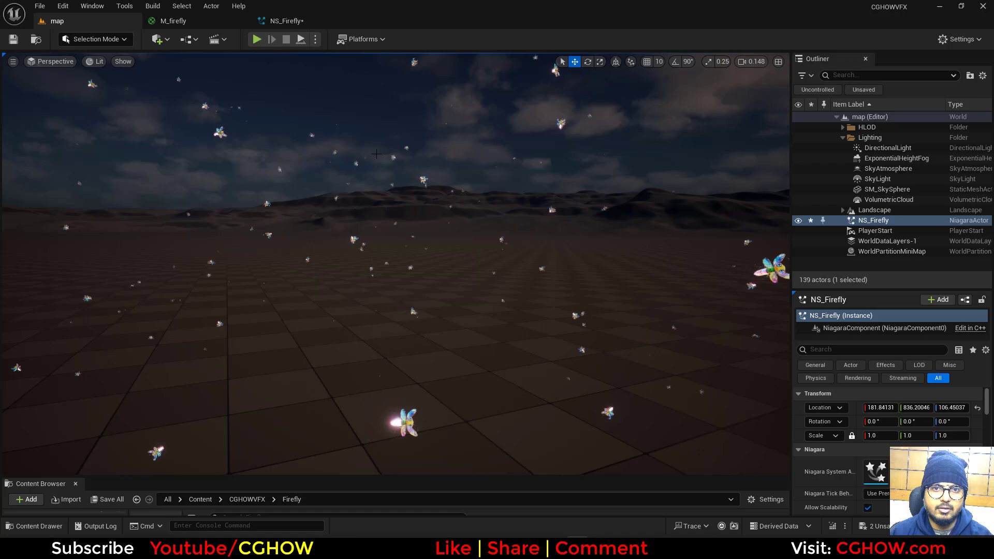